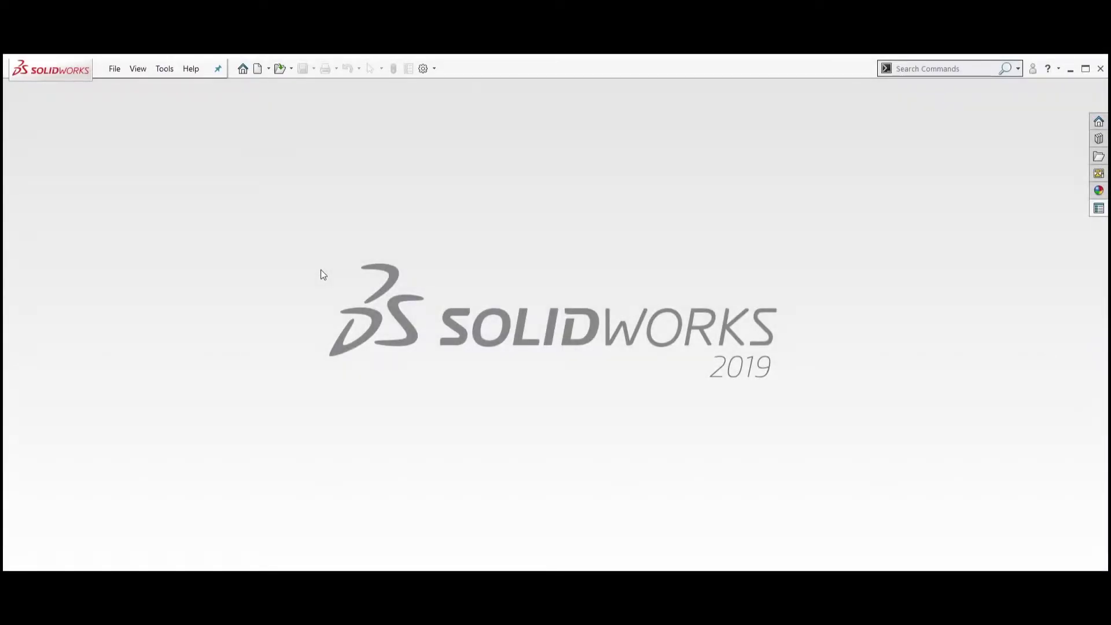
Create a new blank part (Part7) and apply the Plain White scene background
left_click(114, 68)
left_click(128, 87)
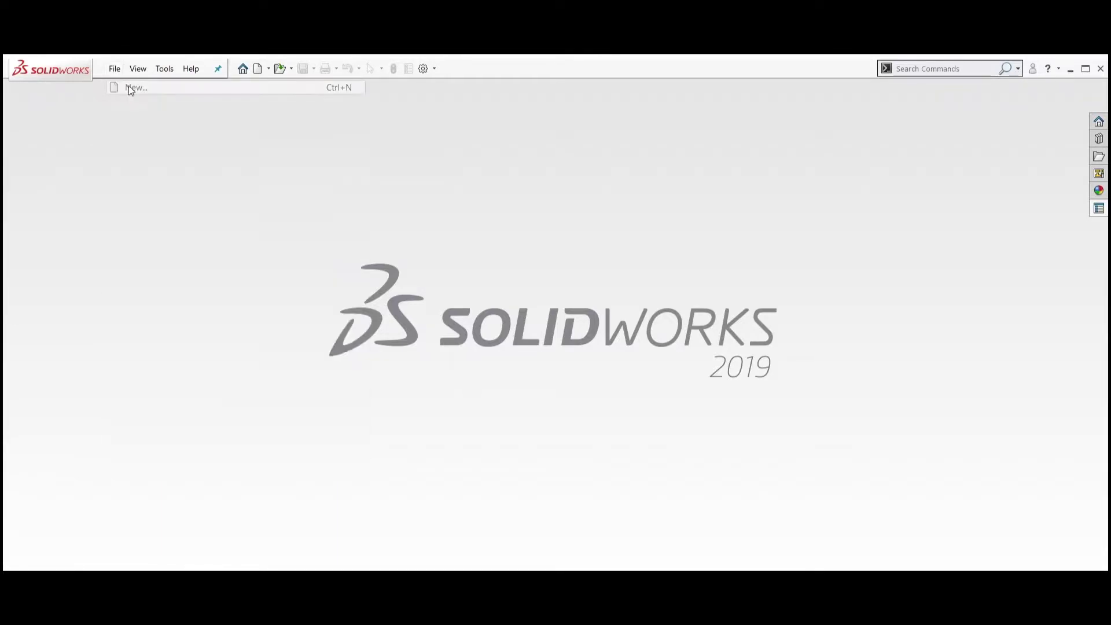
double_click(236, 281)
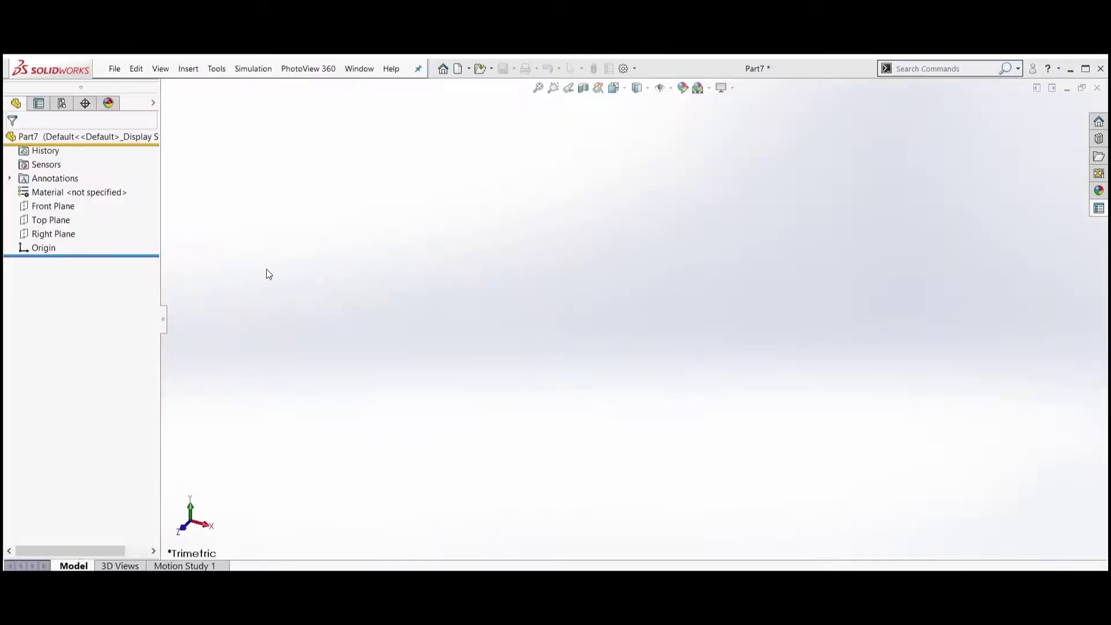
left_click(709, 154)
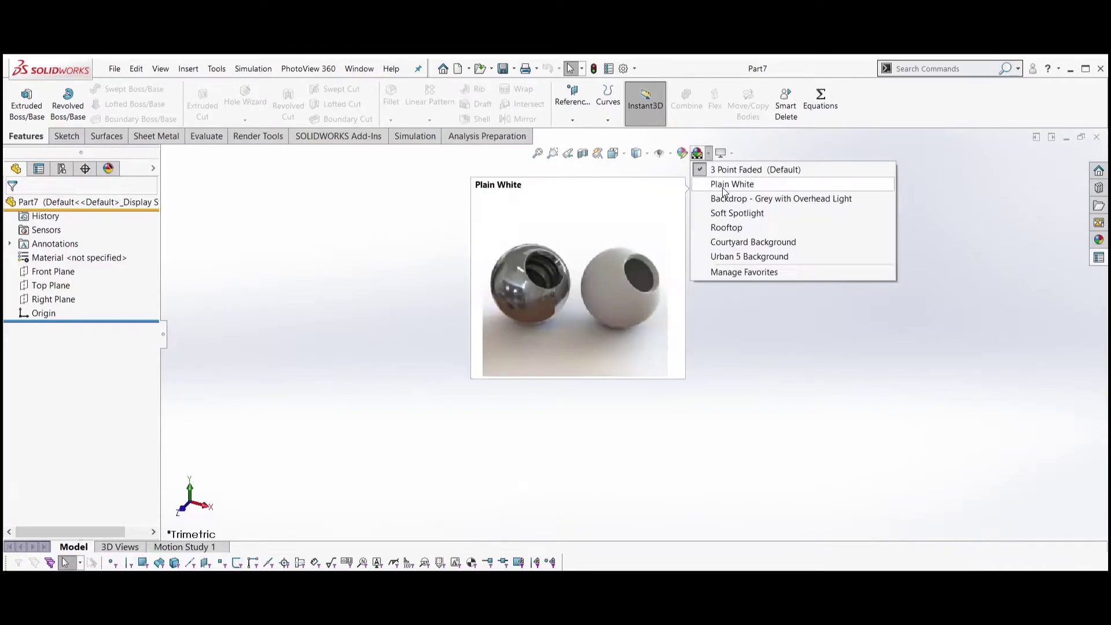
left_click(723, 186)
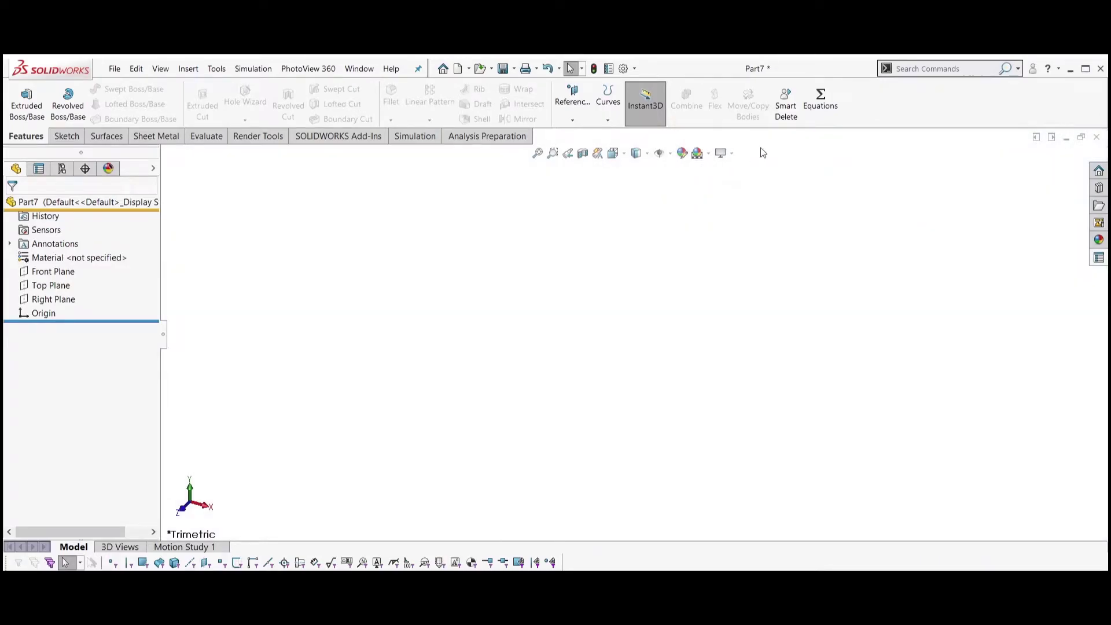
Import and link the global variables from eqn_L_v2.txt into Equations, then rebuild
left_click(216, 68)
left_click(246, 503)
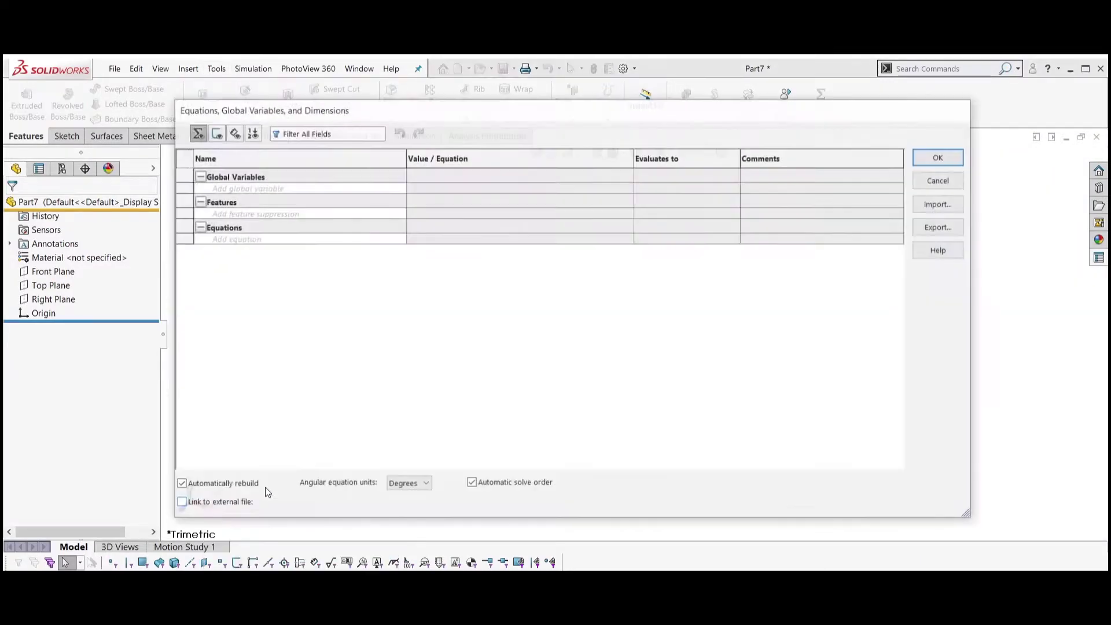
left_click(955, 212)
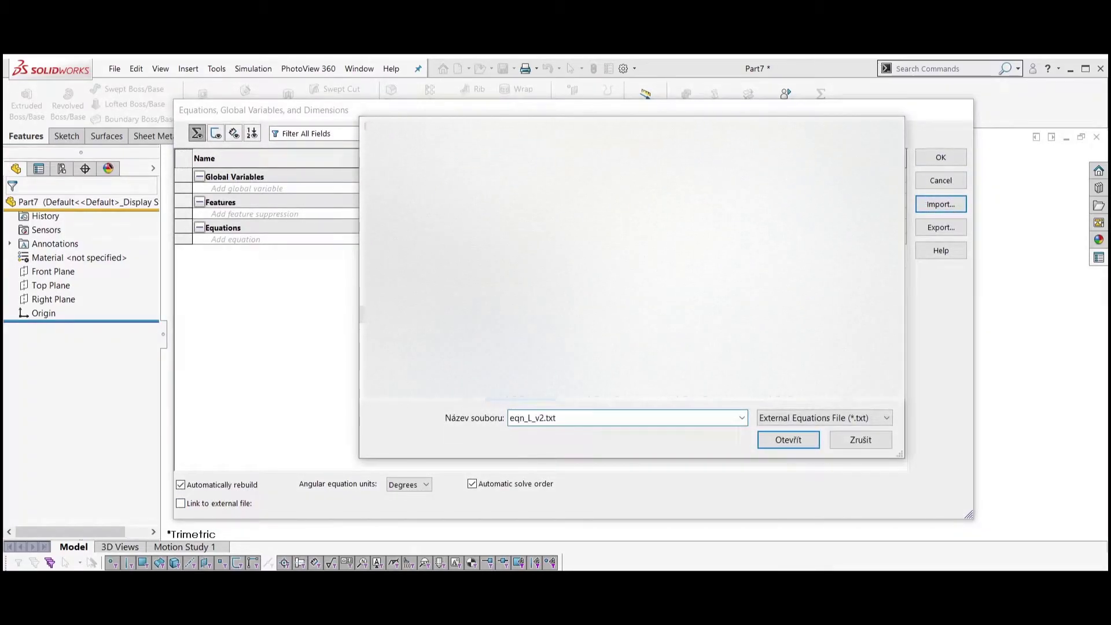
left_click(768, 443)
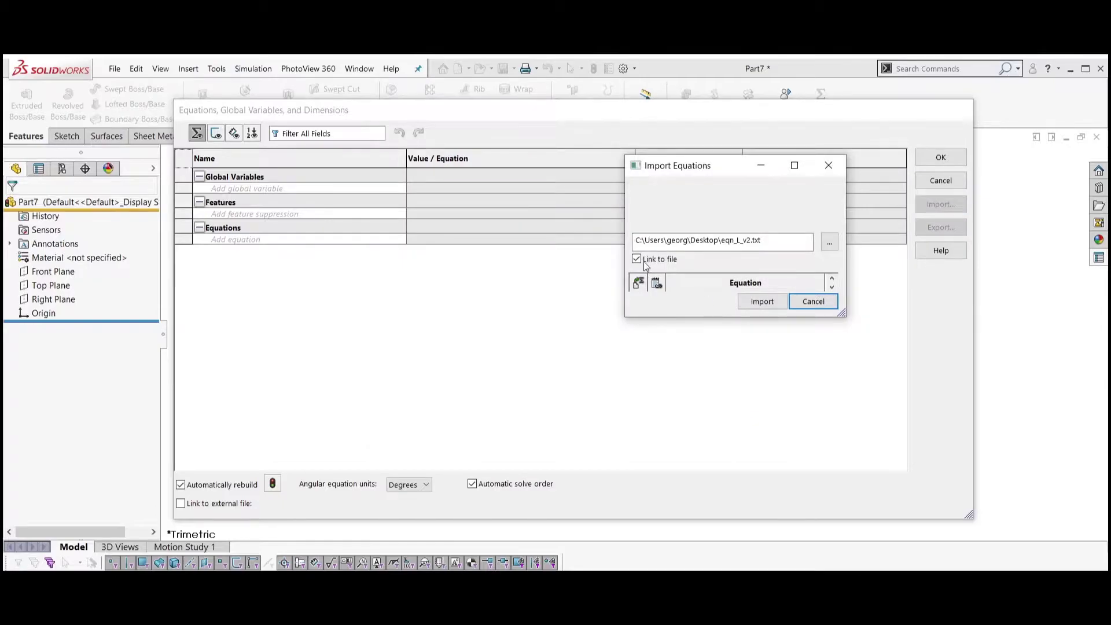
left_click(762, 301)
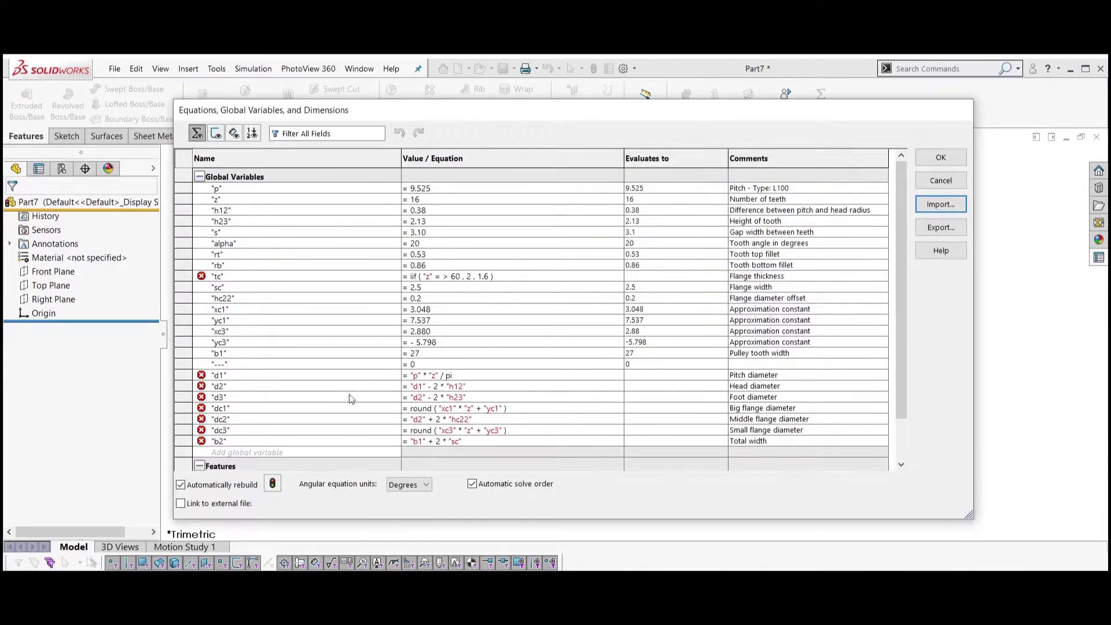
left_click(273, 486)
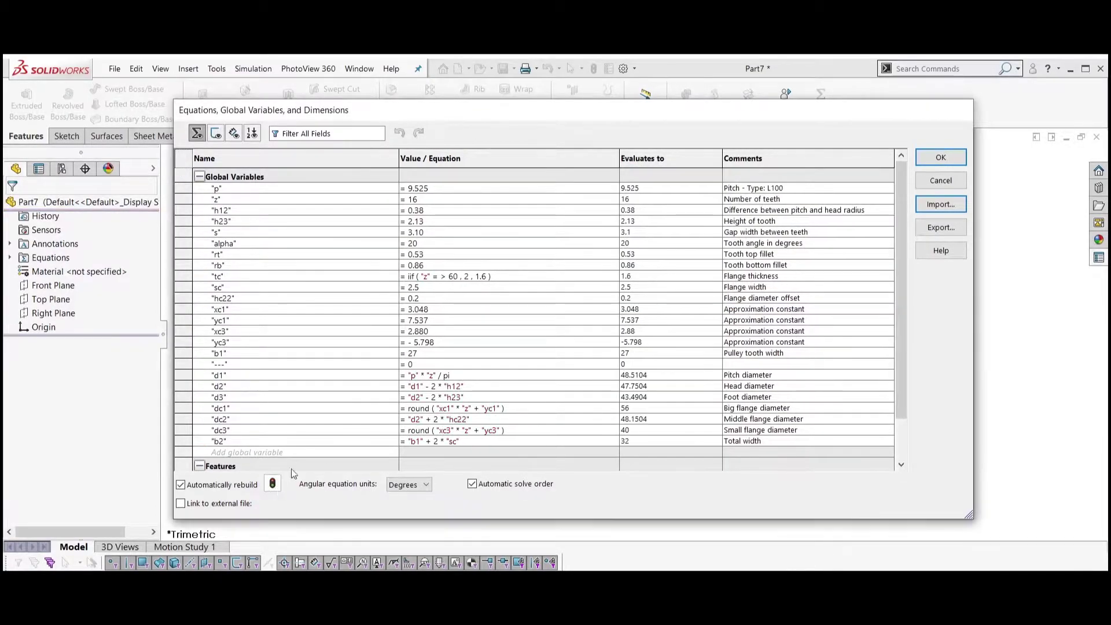
Accept the equations and save the part under the name 'timing pulley'
left_click(937, 157)
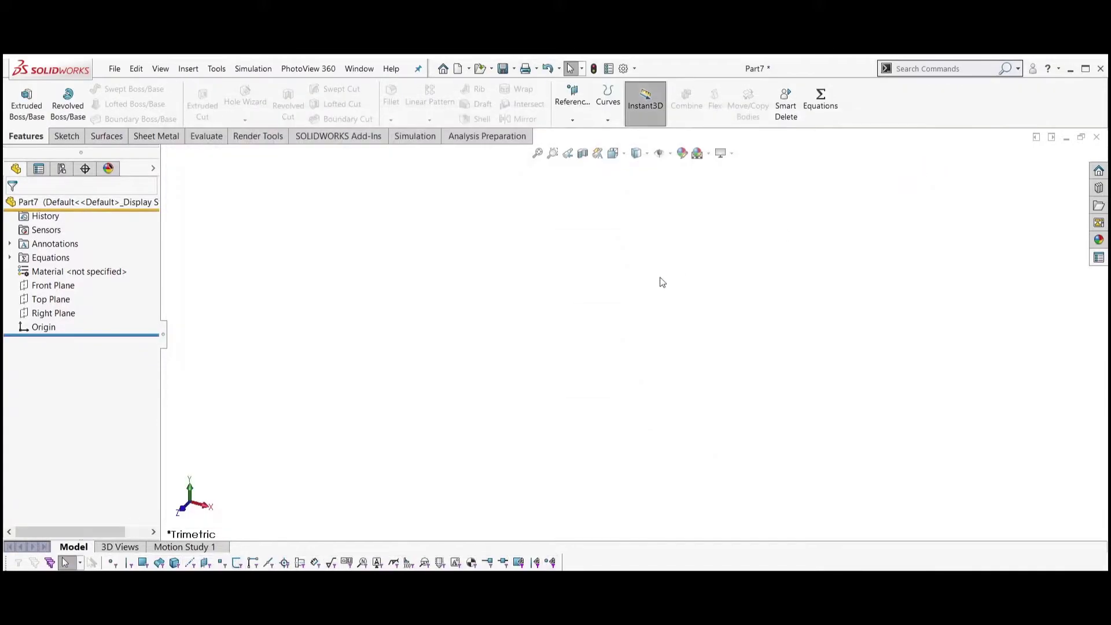
key("ctrl+s")
type("ti")
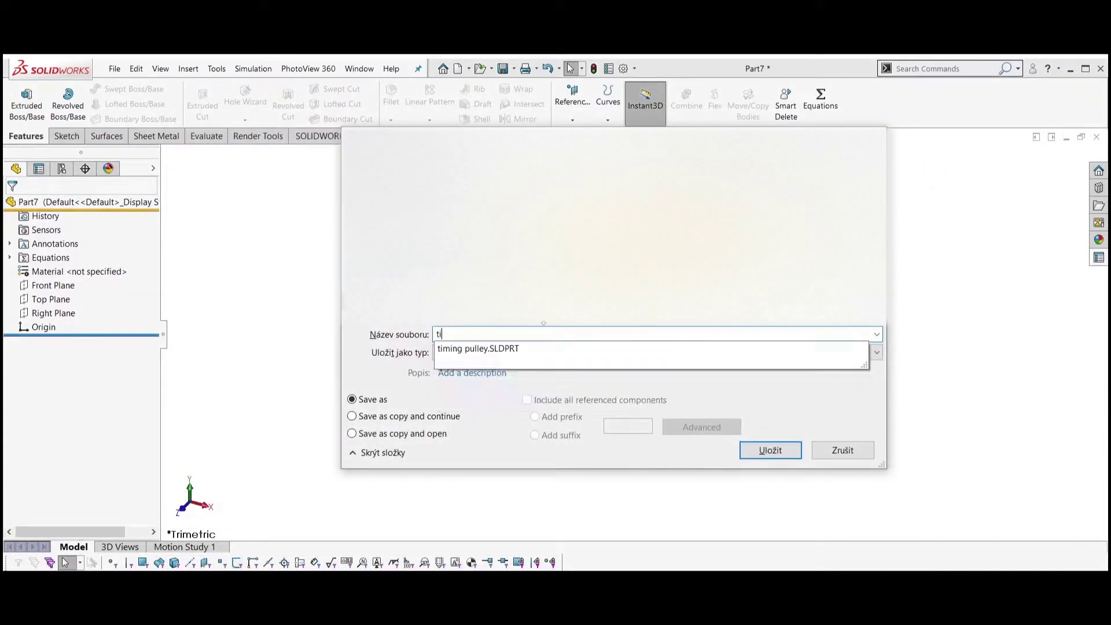
type("ming pulley 2")
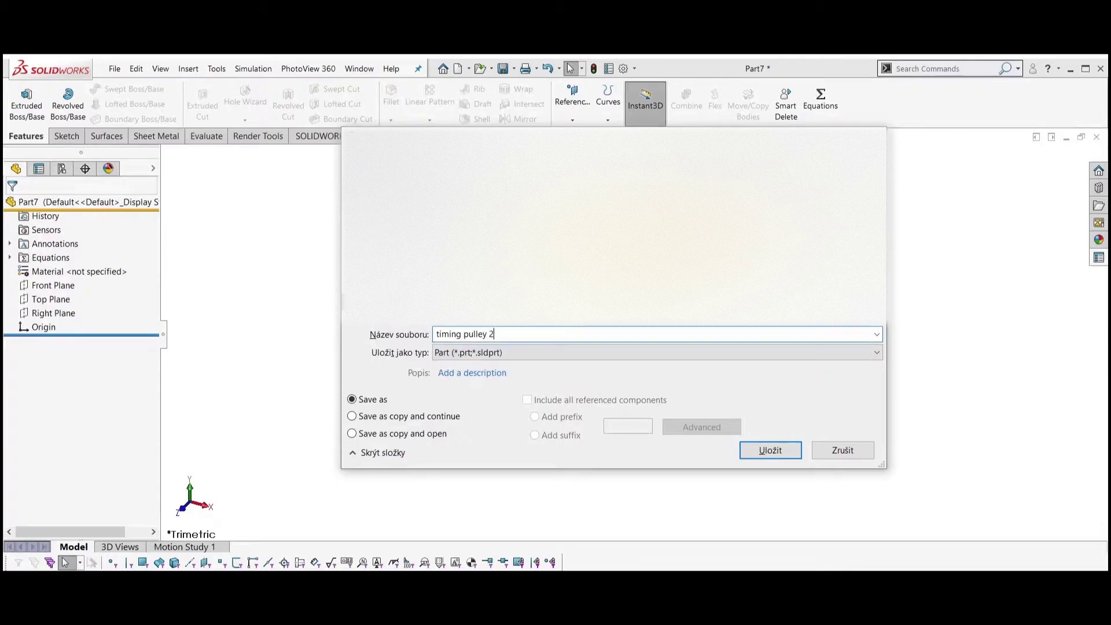
key("Return")
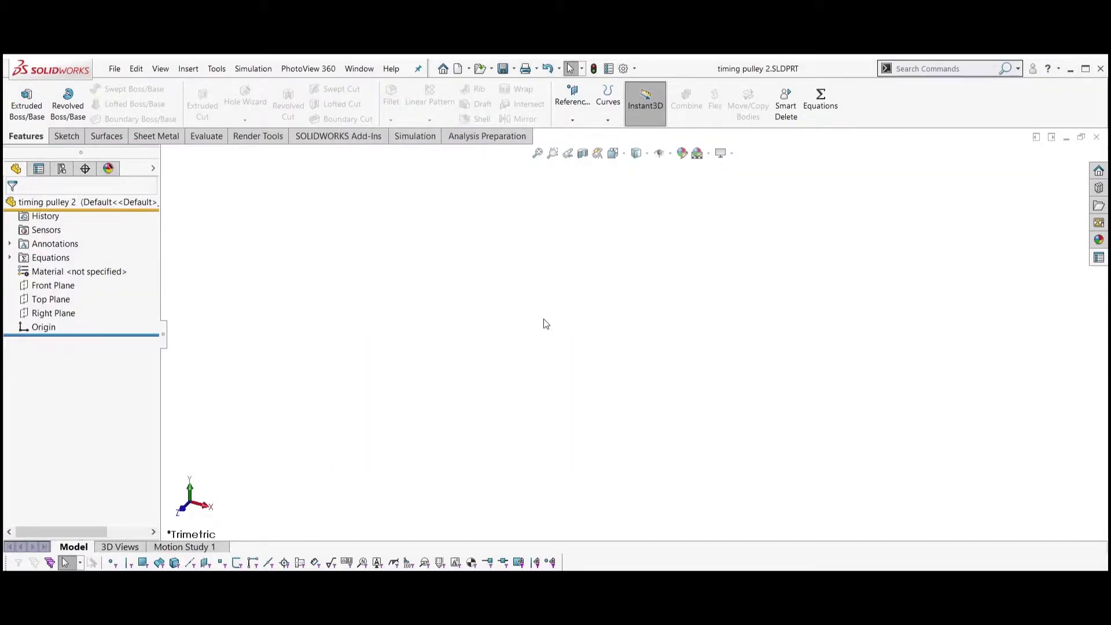
Start a new sketch on the Front Plane
left_click(63, 135)
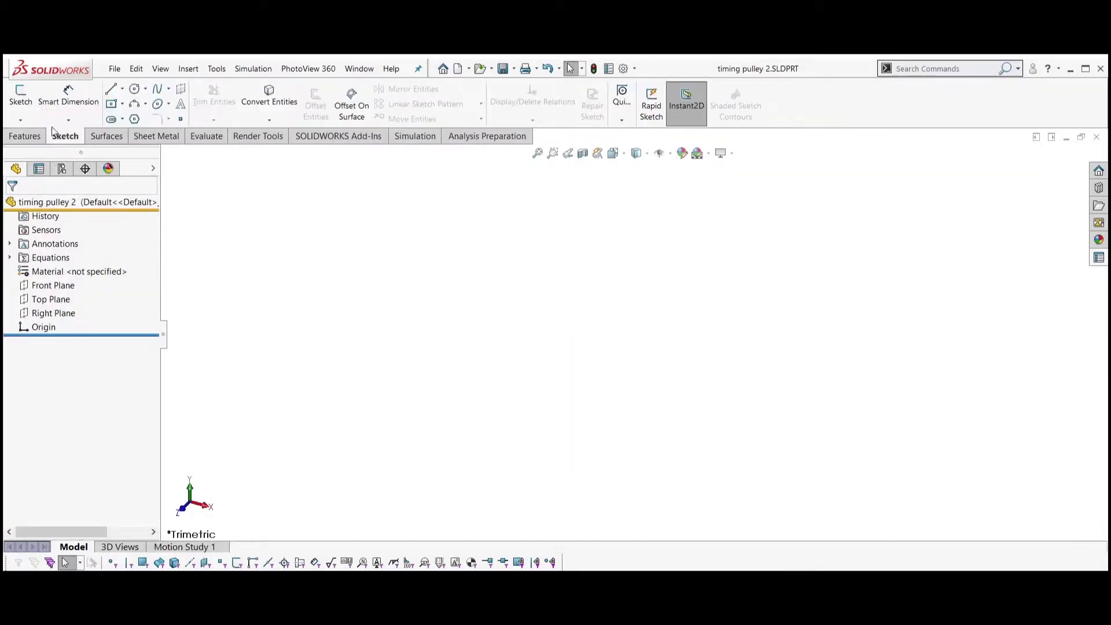
left_click(20, 96)
left_click(495, 241)
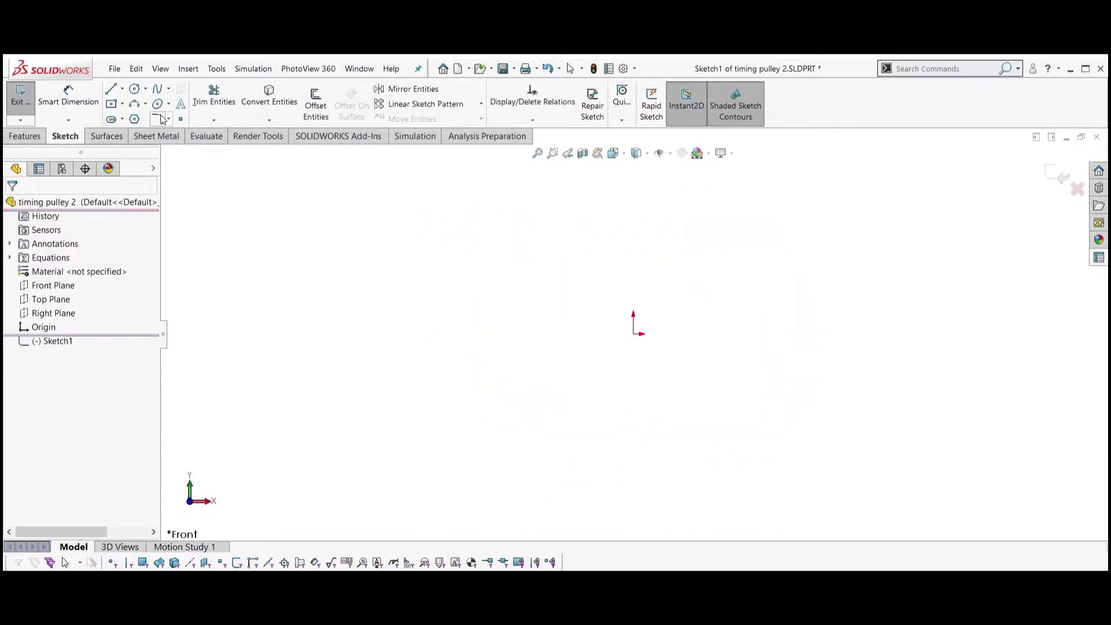
Draw three concentric circles of increasing size centred on the origin
left_click(133, 95)
left_click(633, 333)
left_click(695, 397)
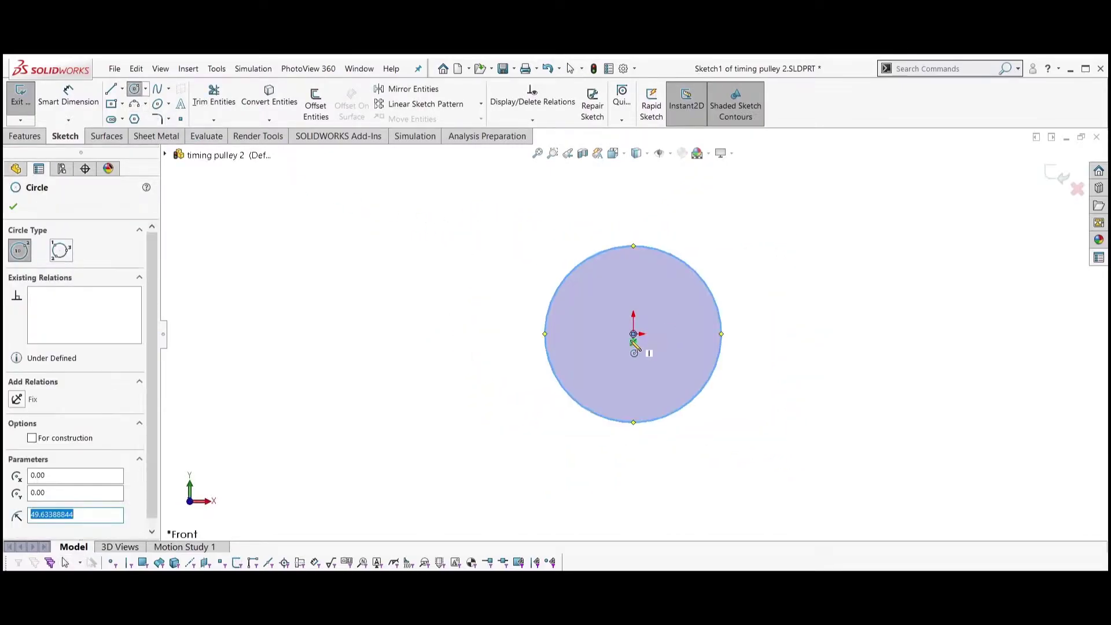
left_click(632, 333)
left_click(697, 317)
left_click(633, 334)
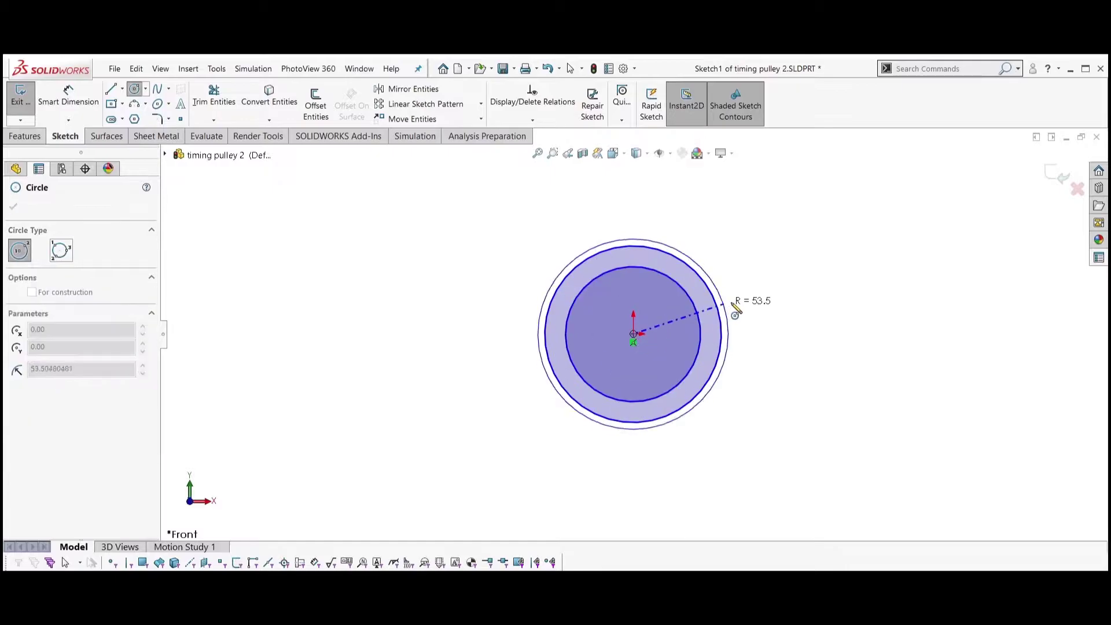
left_click(739, 302)
key("Escape")
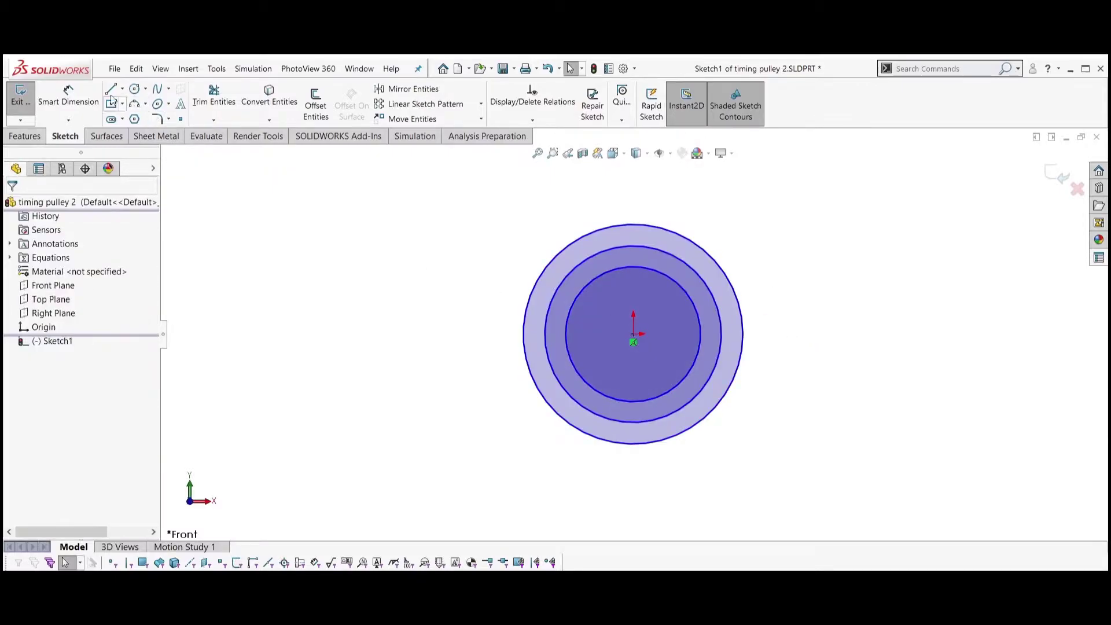
Dimension the outer and middle circle diameters as =d1 (48.51) and =d2 (47.75)
left_click(68, 96)
left_click(744, 335)
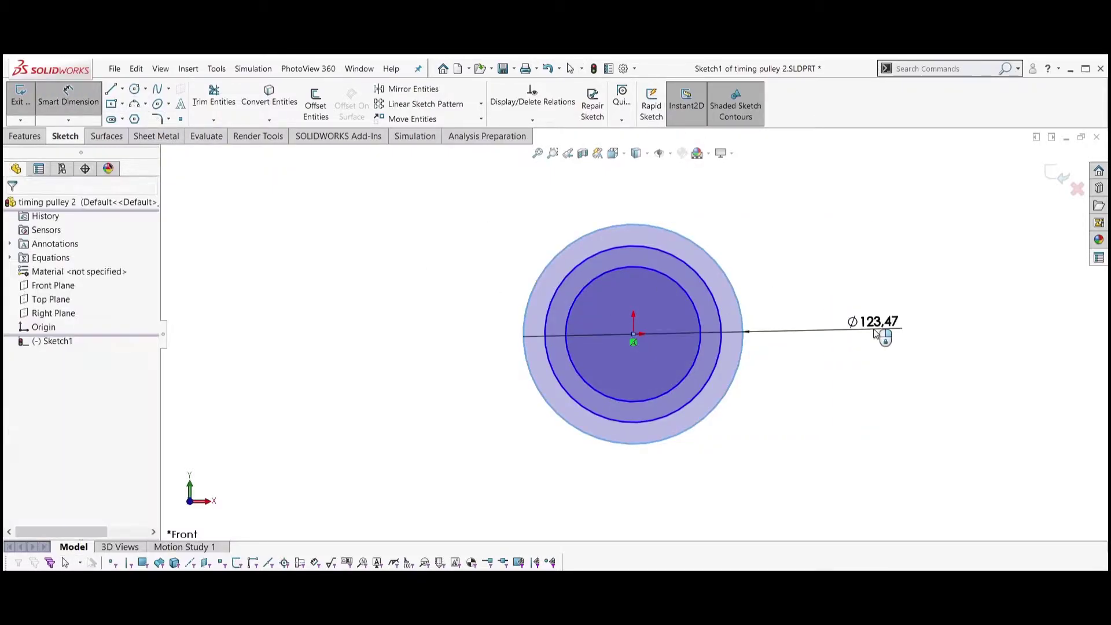
left_click(875, 334)
type("=d1")
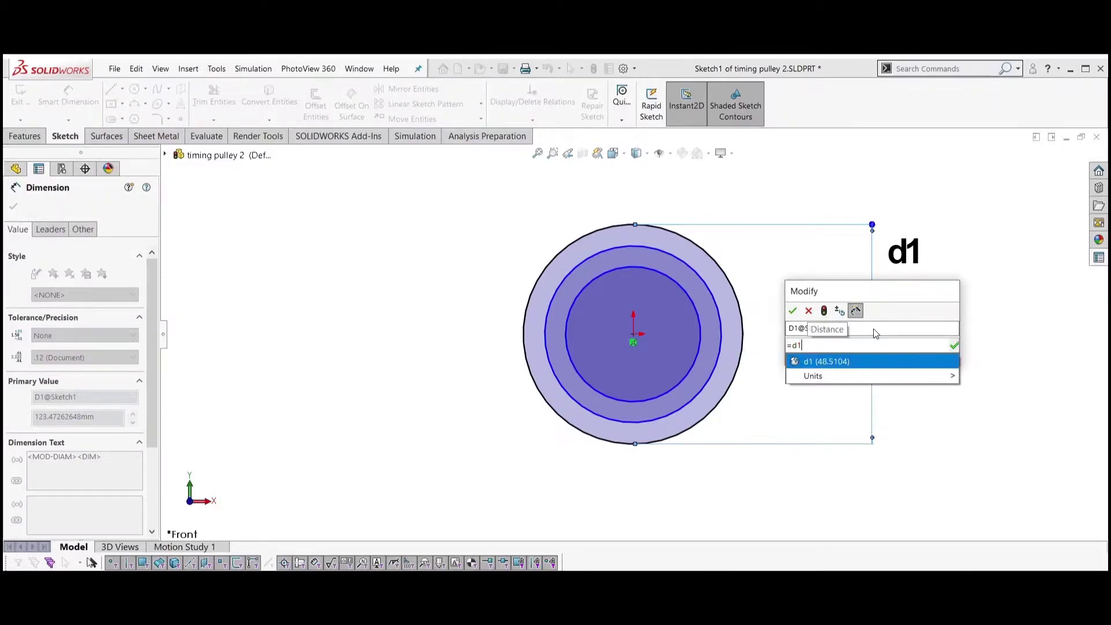
key("Return")
left_click(792, 311)
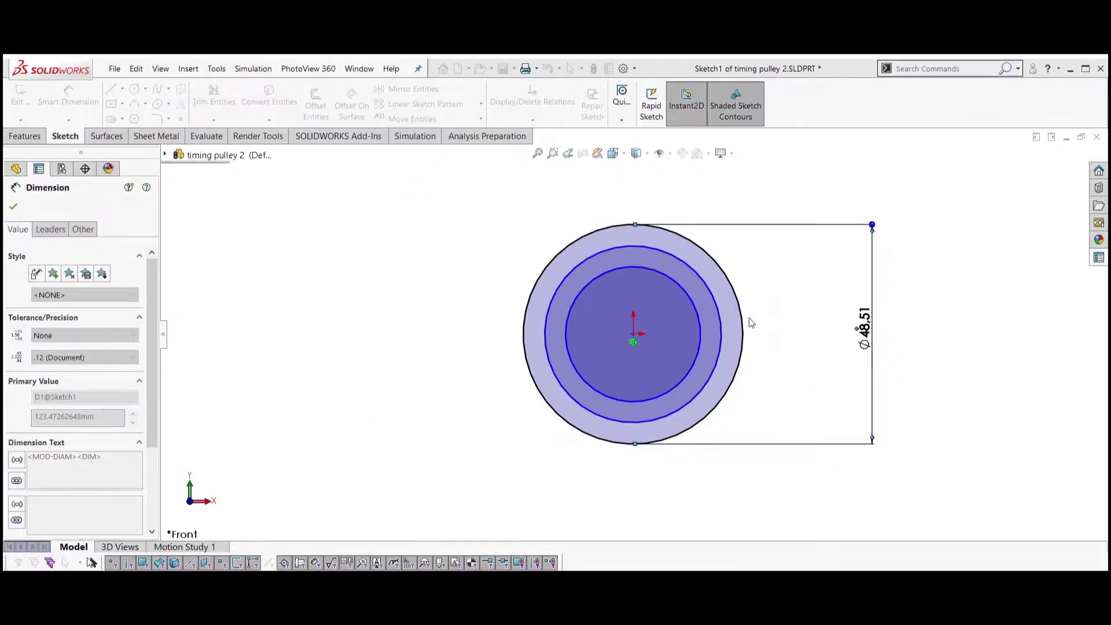
left_click(722, 330)
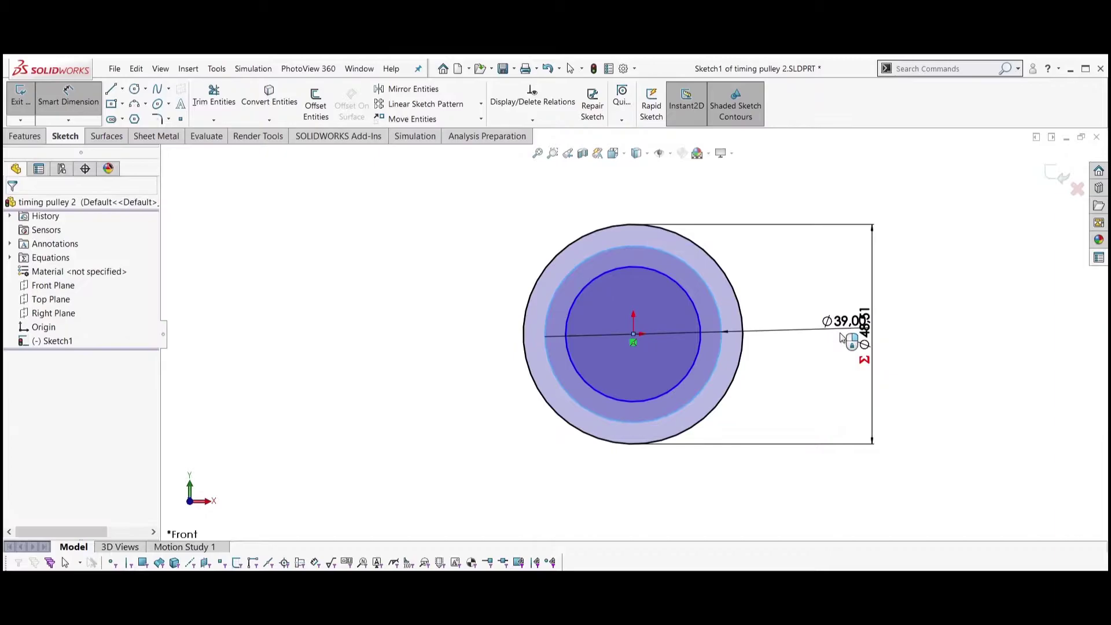
left_click(845, 327)
type("=d2")
key("Return")
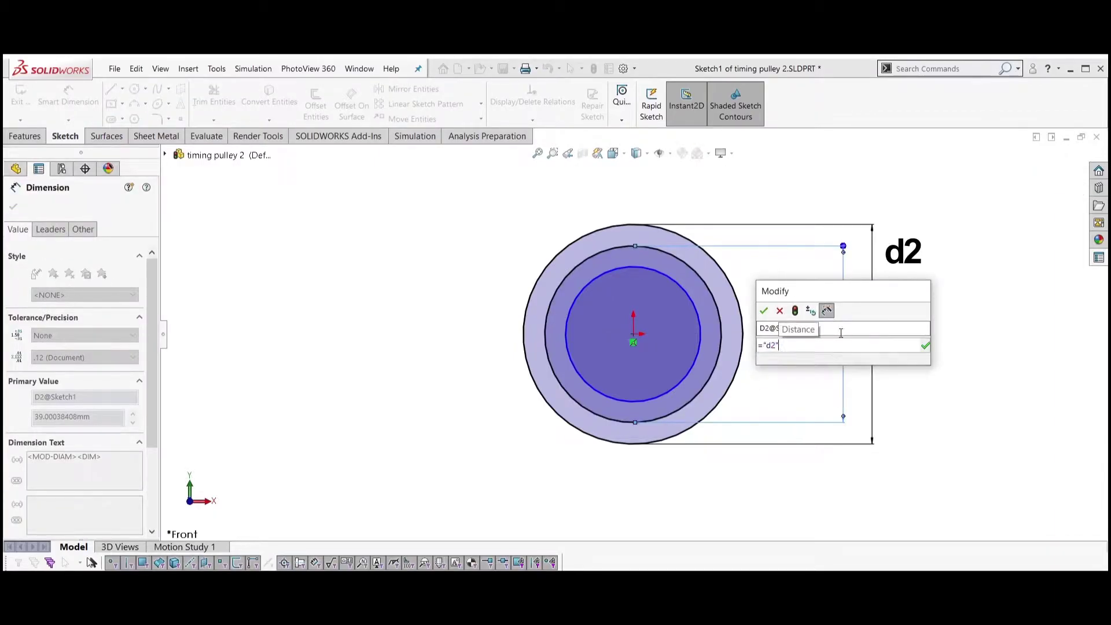
left_click(763, 311)
Dimension the inner circle diameter as =d3 (43.49) and exit Sketch1
left_click(700, 316)
left_click(808, 335)
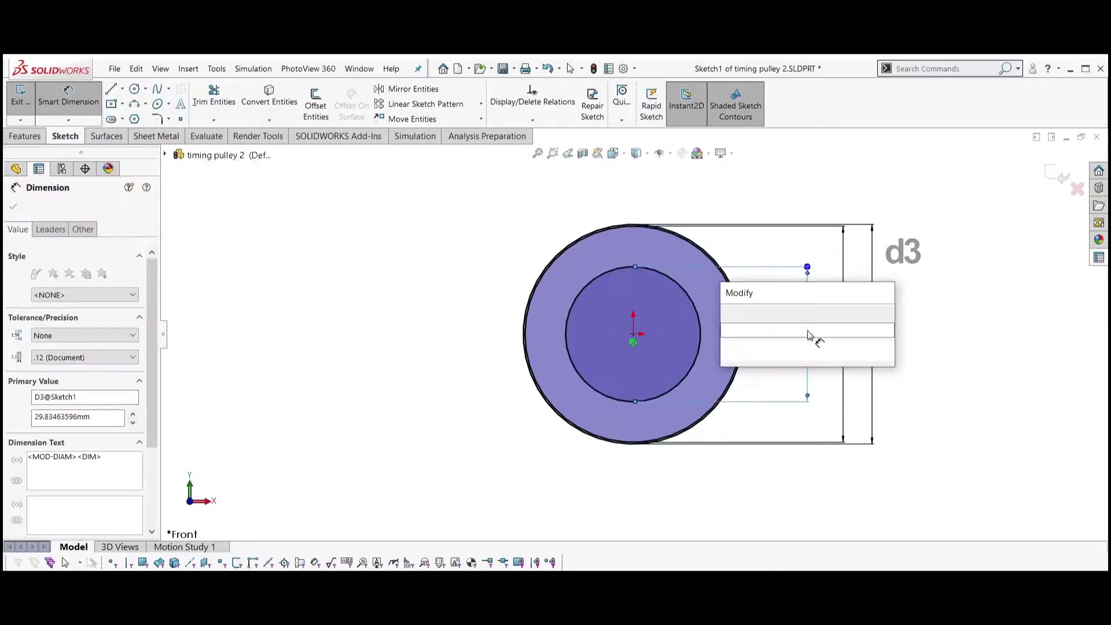
type("=d3")
key("Return")
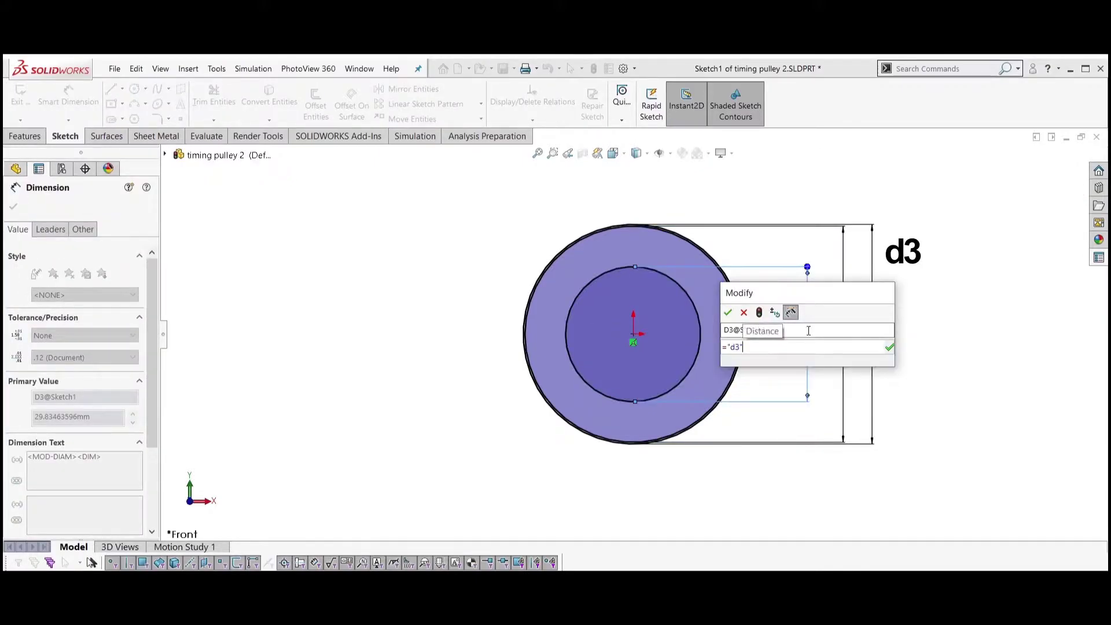
left_click(727, 313)
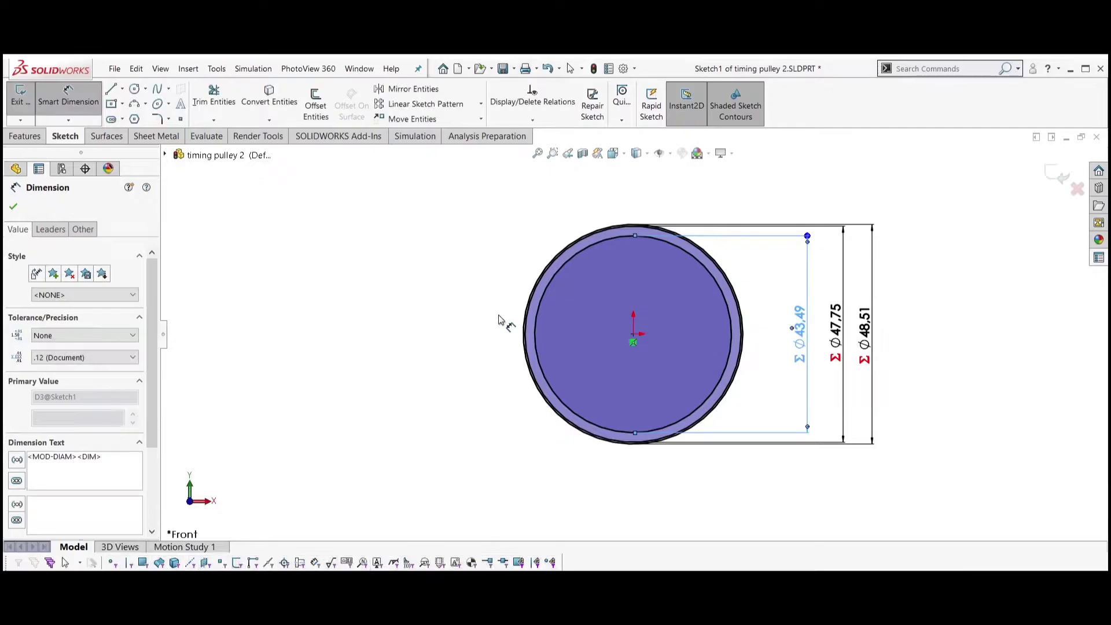
key("Escape")
scroll(938, 259, "down", 1)
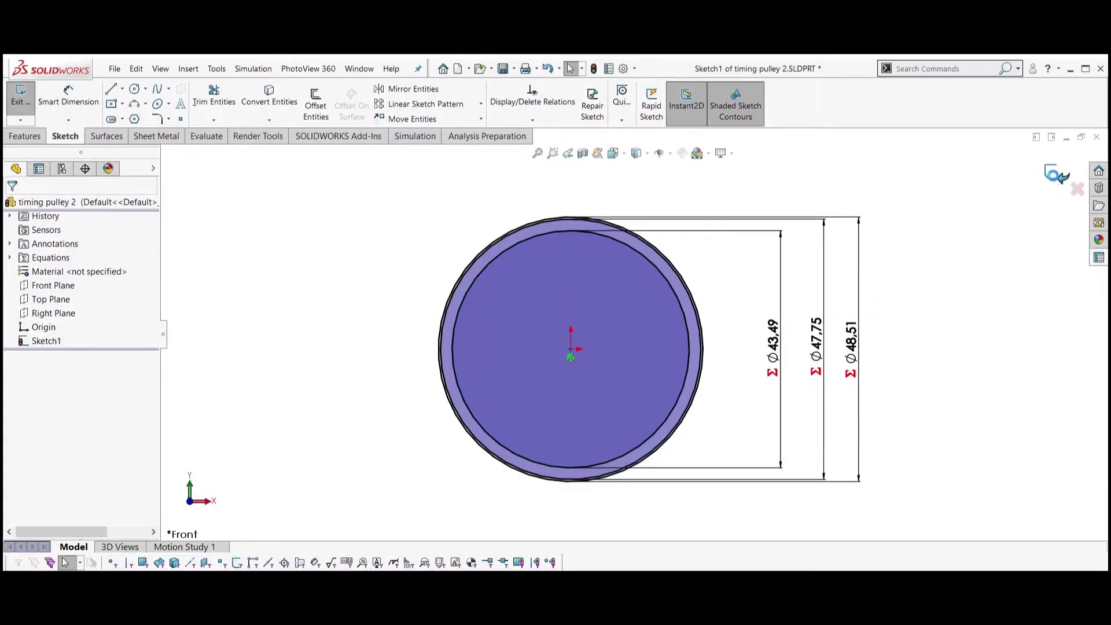
key("ctrl+b")
Create Sketch2 on the Front Plane by converting the inner circle from Sketch1
left_click(51, 288)
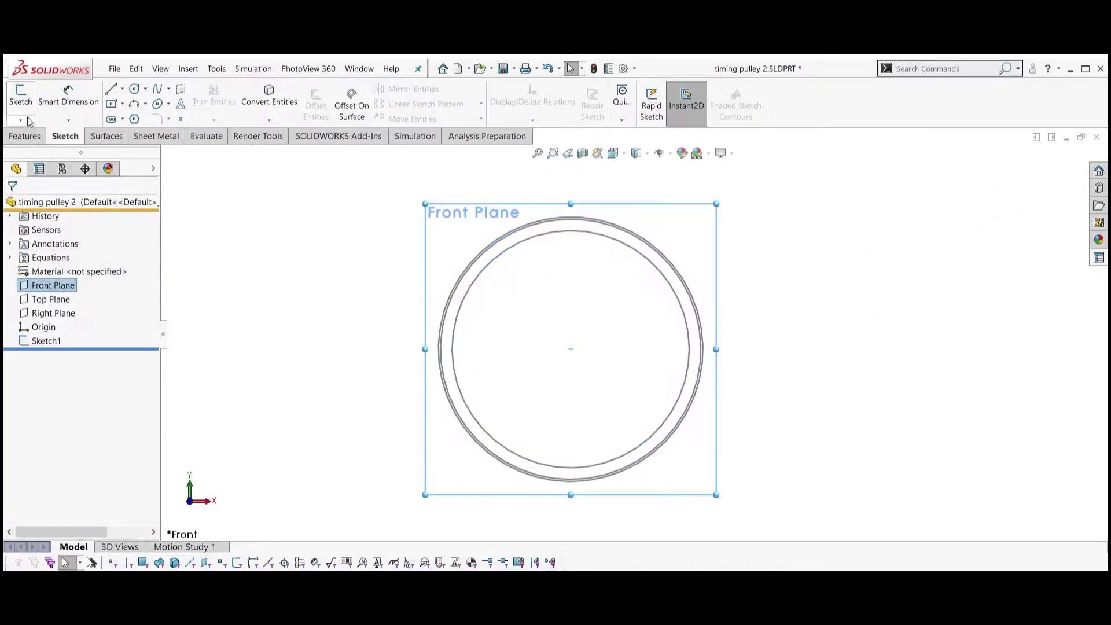
left_click(20, 96)
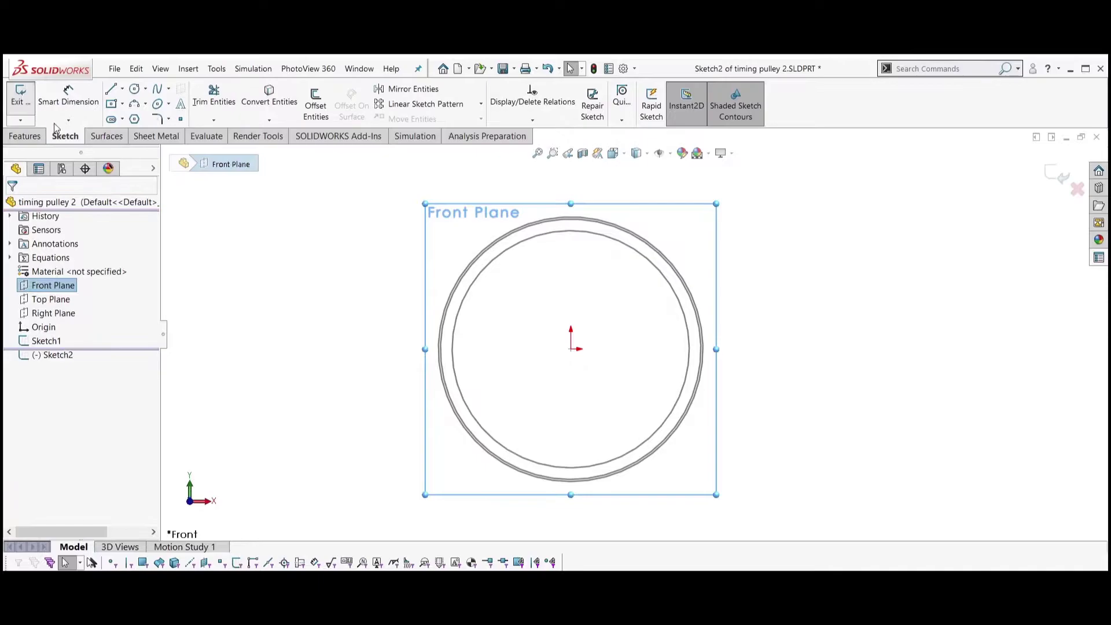
left_click(485, 274)
left_click(269, 95)
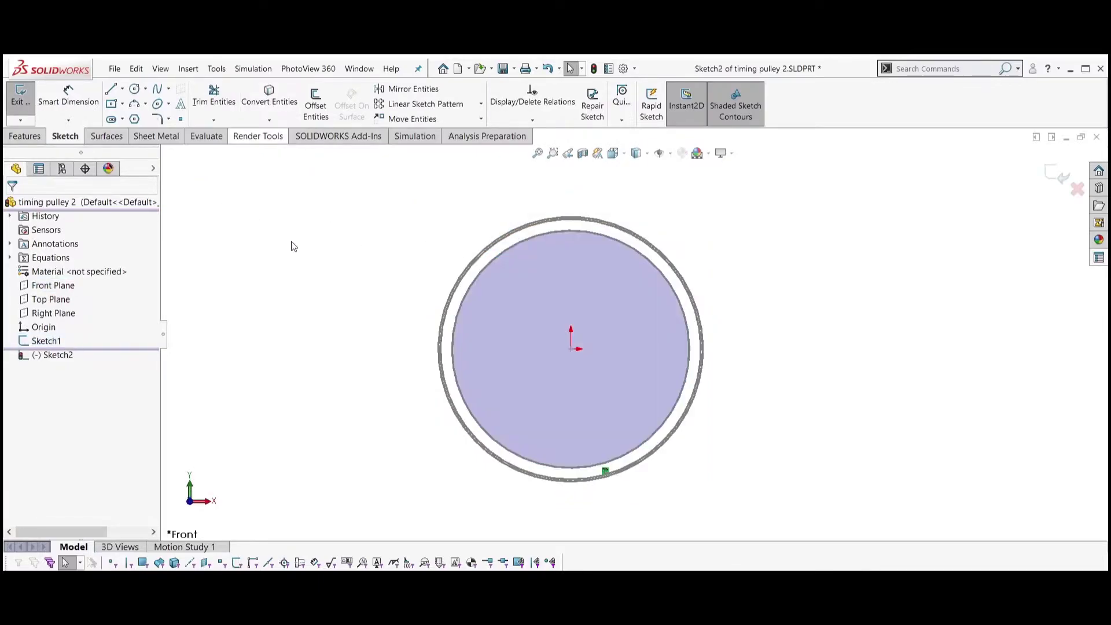
middle_click_drag(295, 304, 352, 317)
Extrude Sketch2 mid-plane to a depth of =b1 (27 mm), then view from the front
left_click(32, 139)
left_click(29, 118)
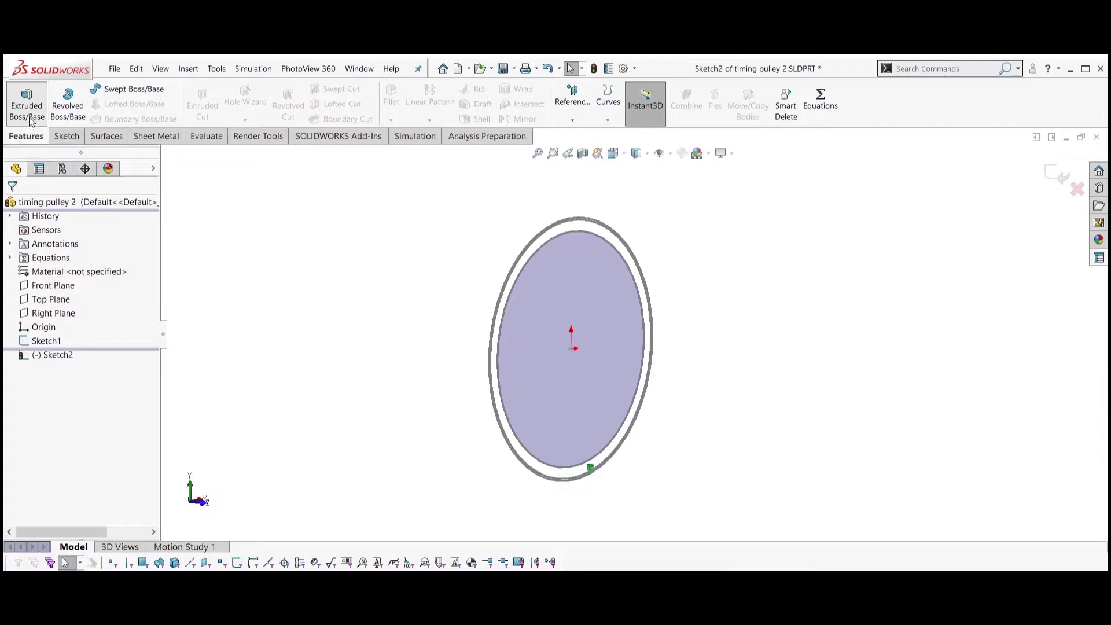
left_click(81, 287)
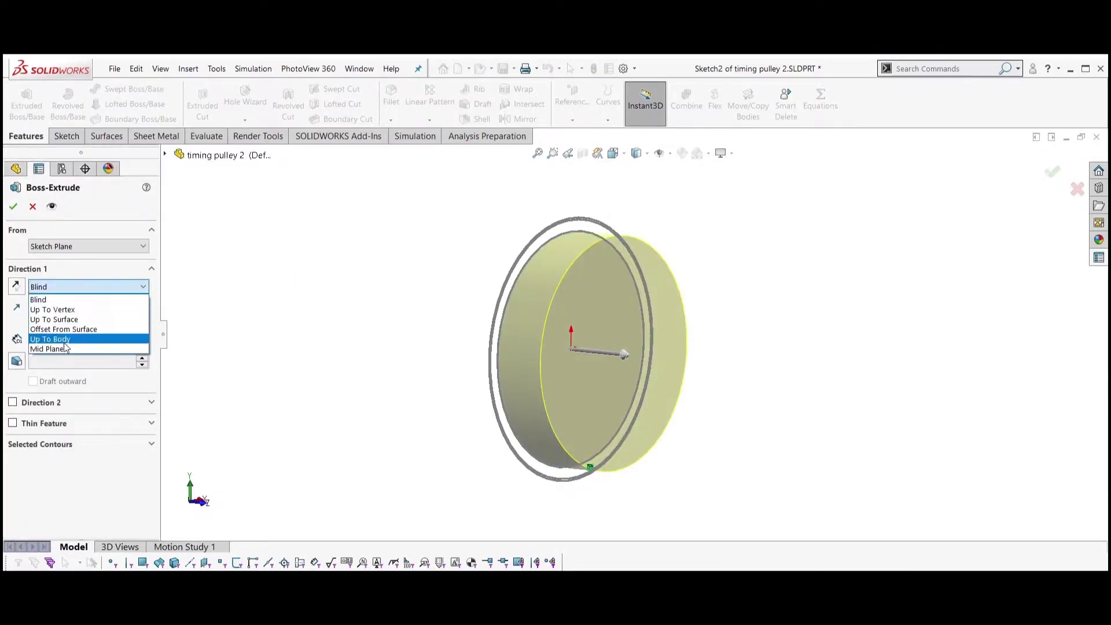
left_click(67, 340)
type("=b1")
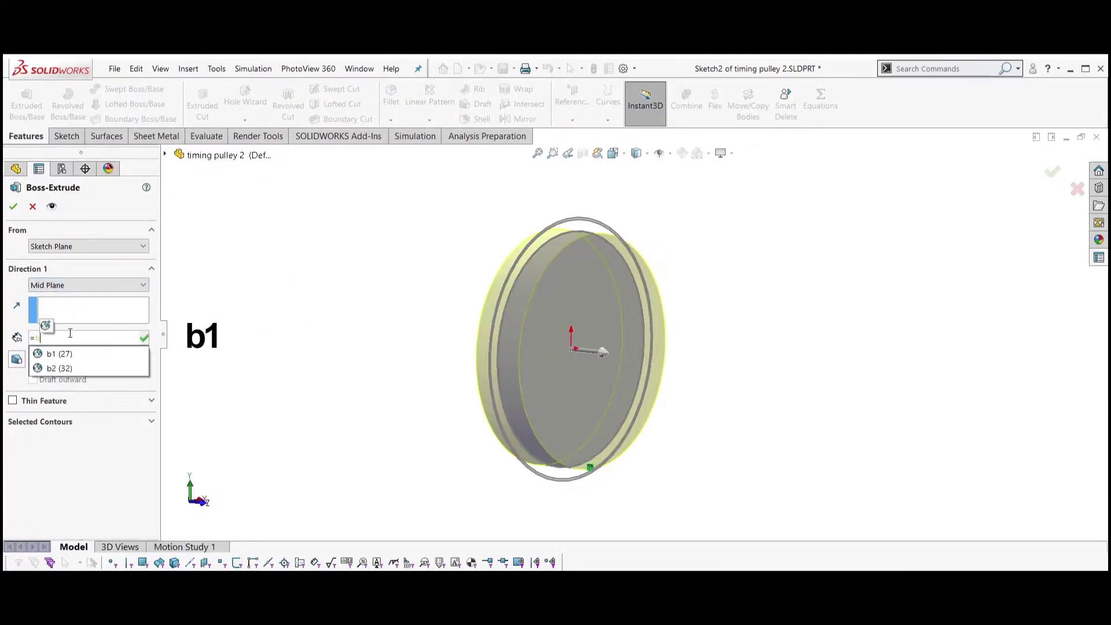
key("Return")
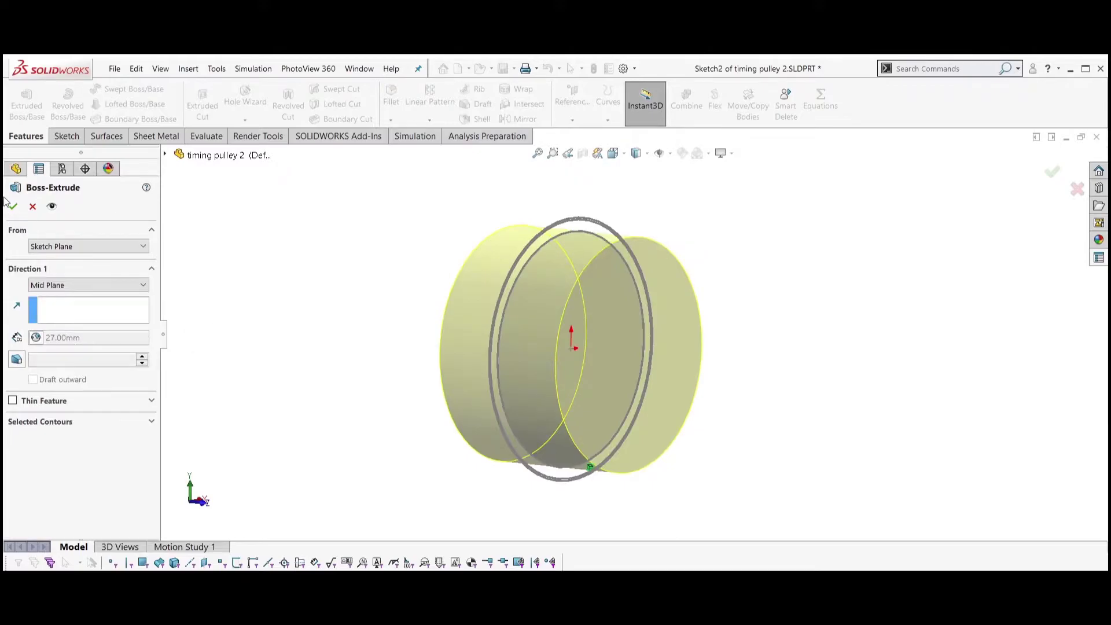
key("Return")
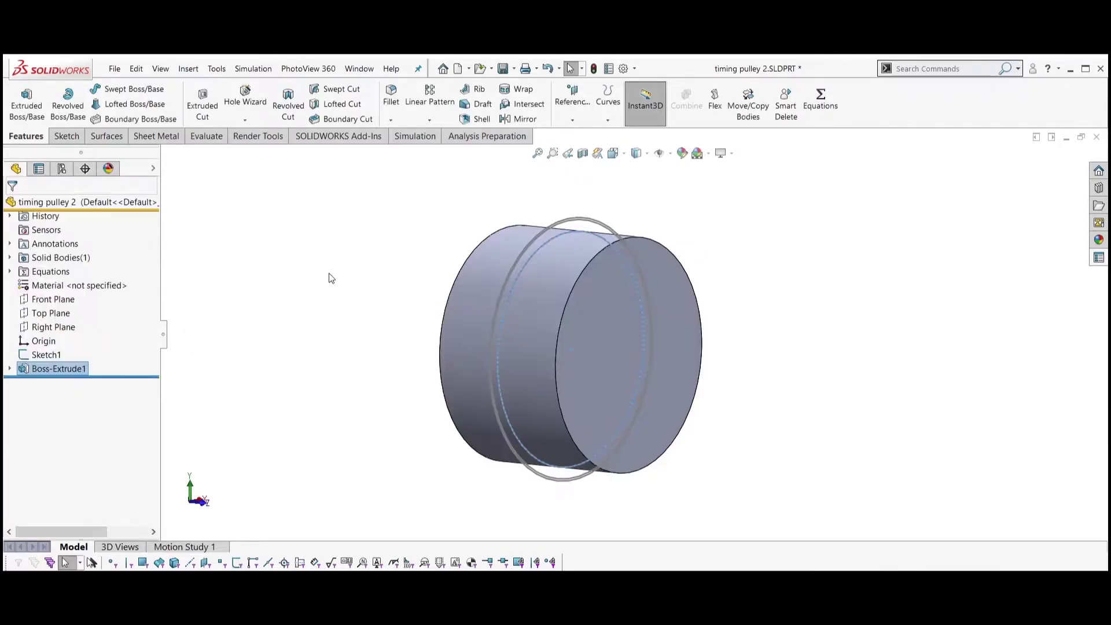
key("ctrl+1")
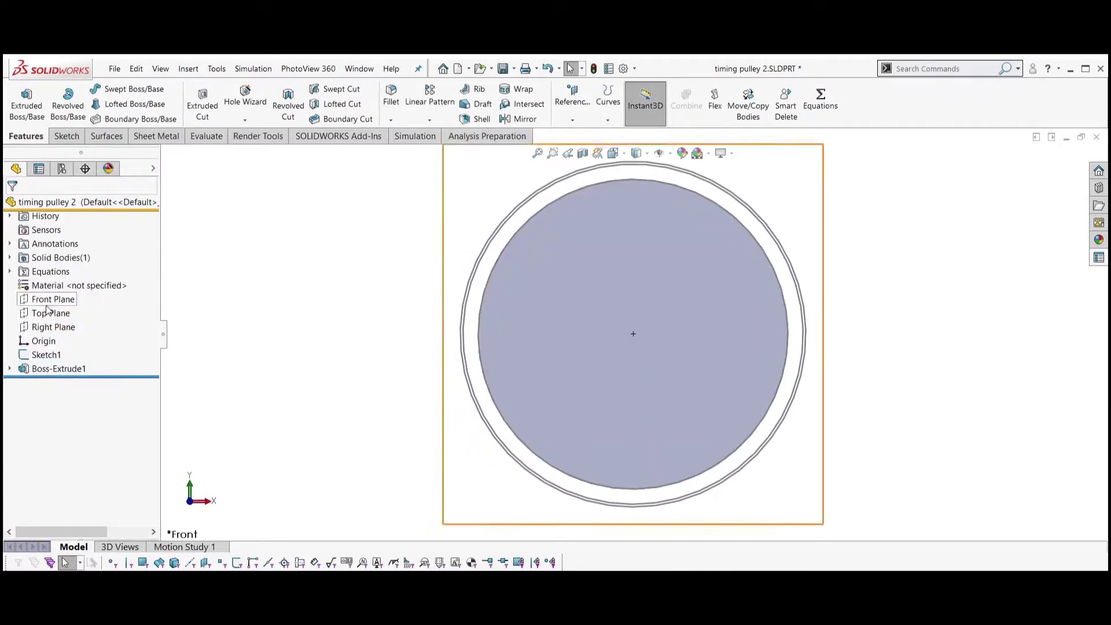
Start a Front Plane sketch and draw a vertical centerline from the origin to the outer circle
left_click(52, 299)
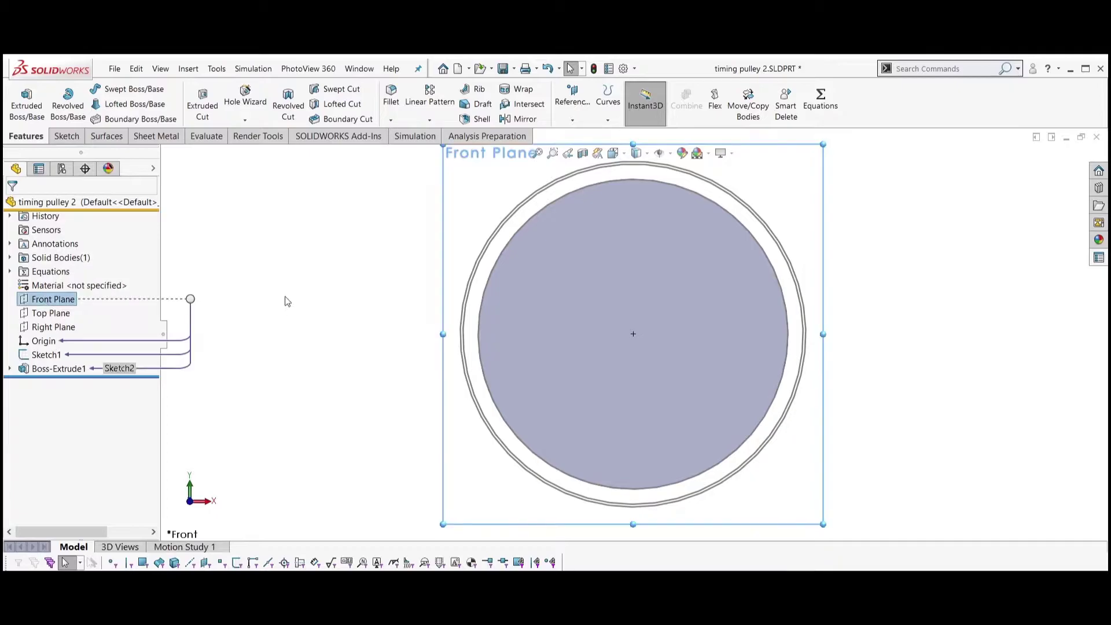
left_click(65, 136)
left_click(20, 99)
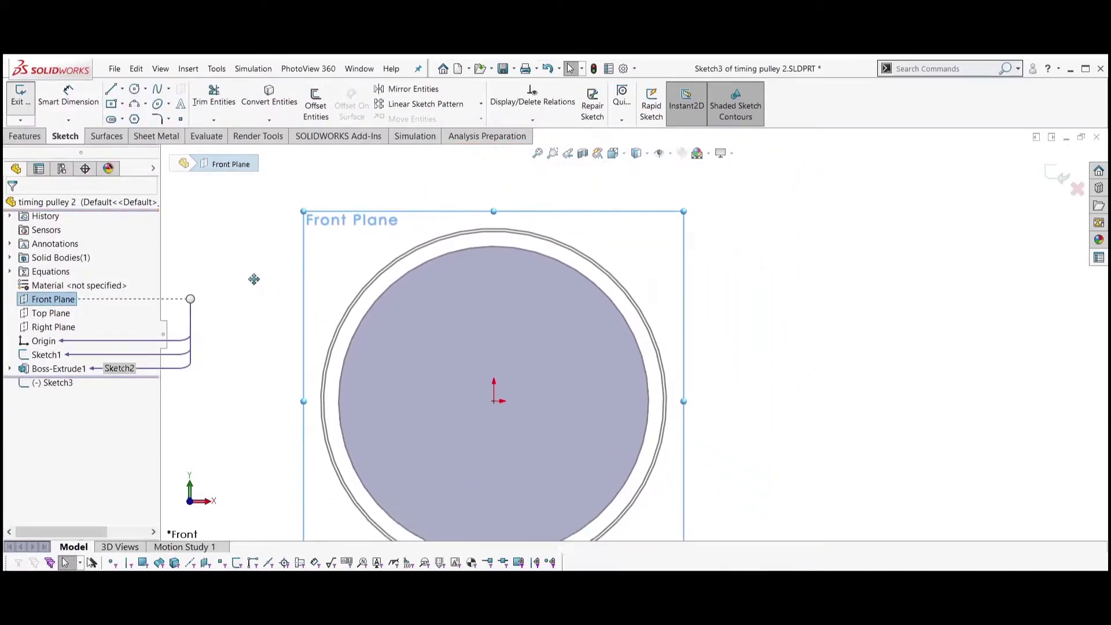
left_click(122, 89)
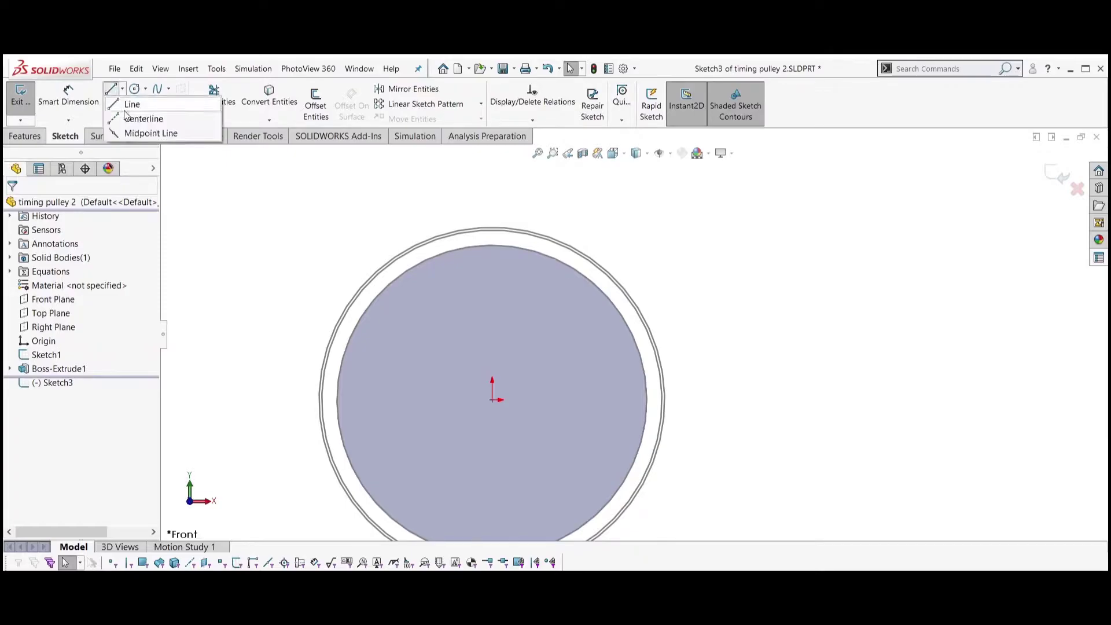
left_click(142, 116)
scroll(558, 367, "down", 2)
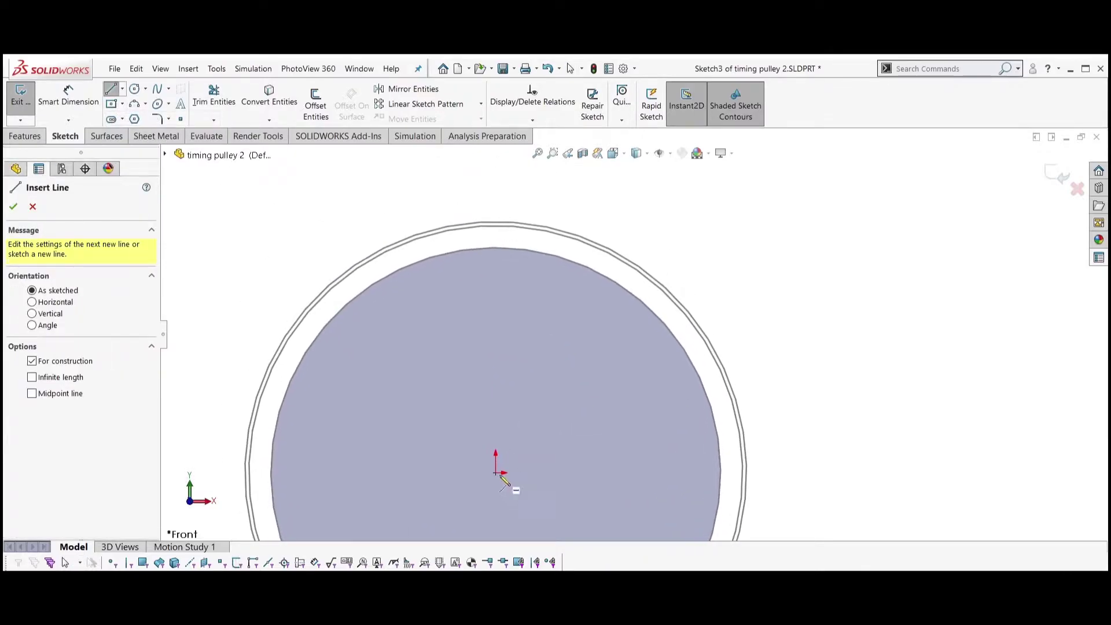
left_click(496, 473)
left_click(496, 248)
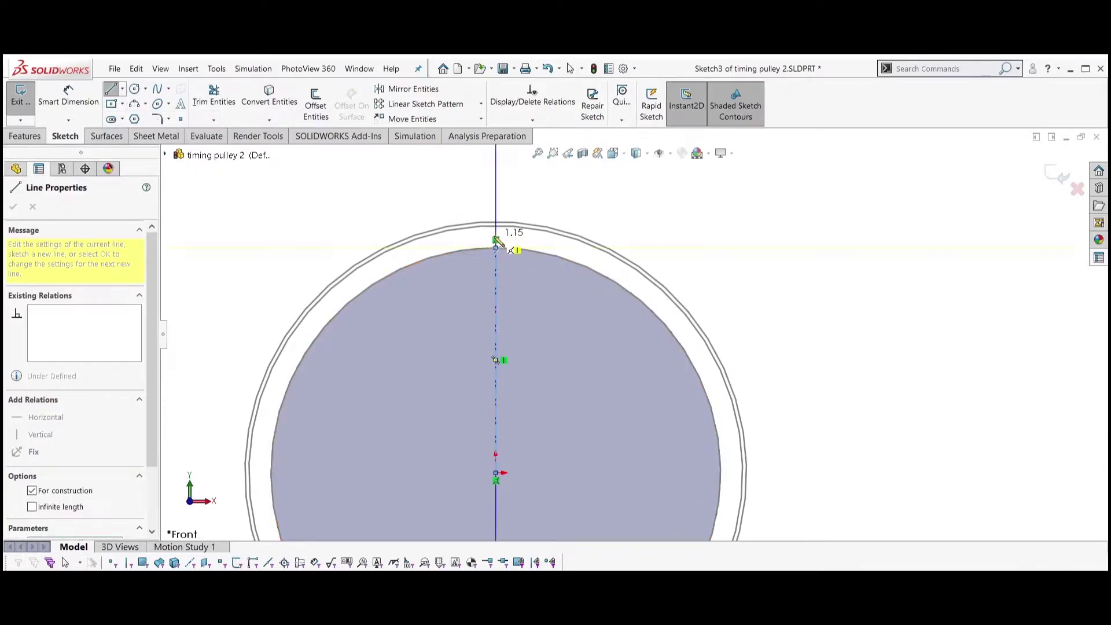
scroll(503, 237, "down", 2)
scroll(526, 243, "down", 1)
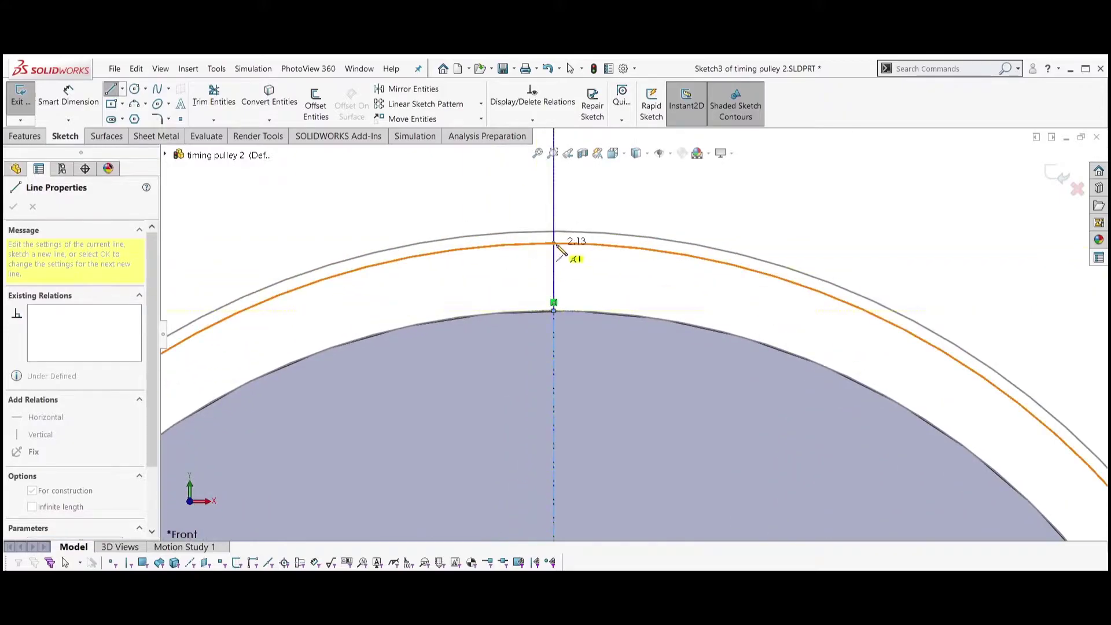
left_click(555, 243)
key("Escape")
key("Escape")
Draw a second, angled centerline from the origin out to the outer circle
scroll(697, 444, "up", 1)
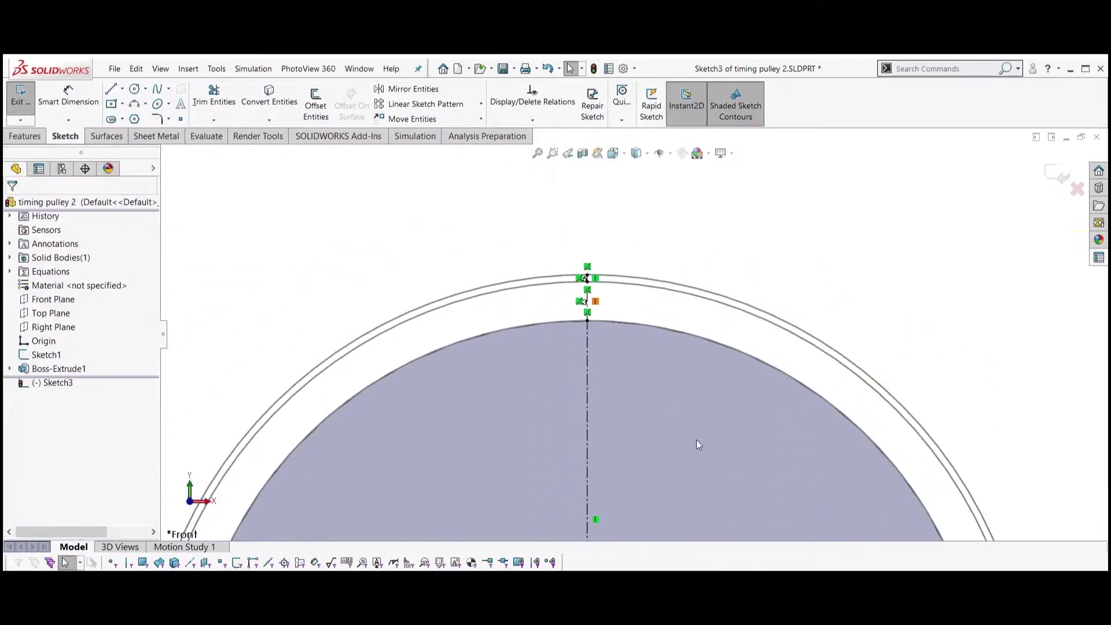
middle_click_drag(697, 445, 475, 317, "ctrl")
scroll(476, 318, "up", 2)
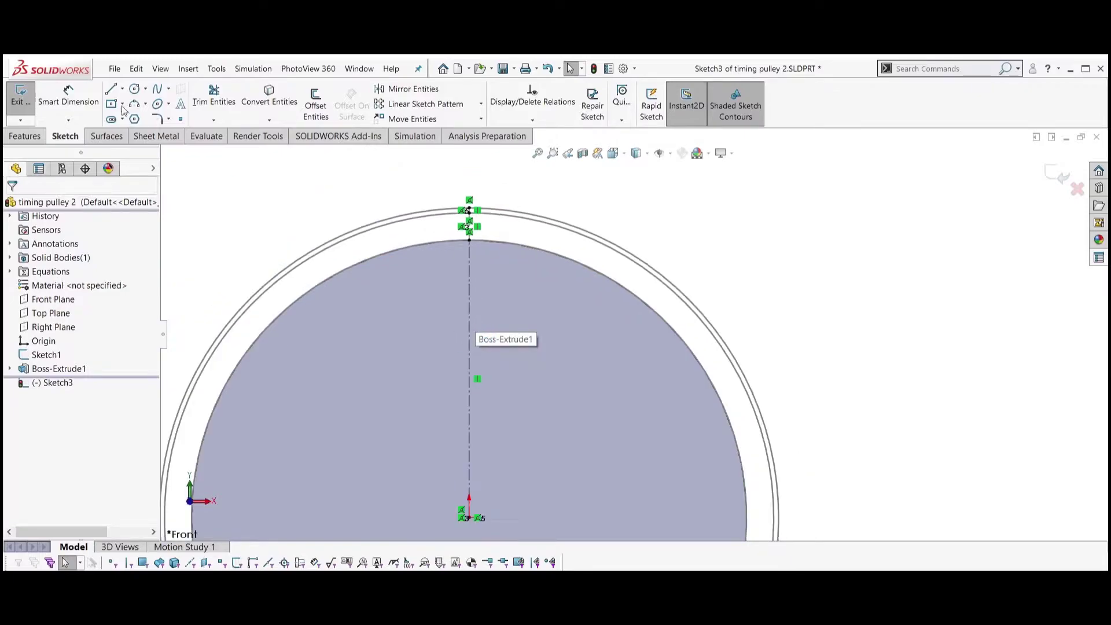
left_click(122, 88)
left_click(136, 119)
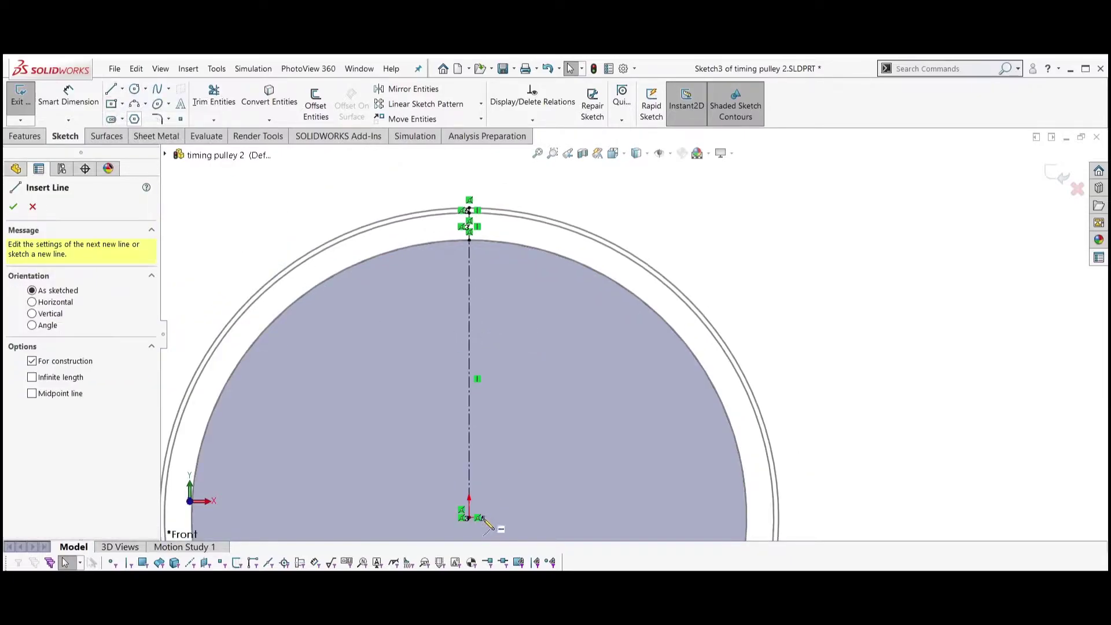
left_click(468, 517)
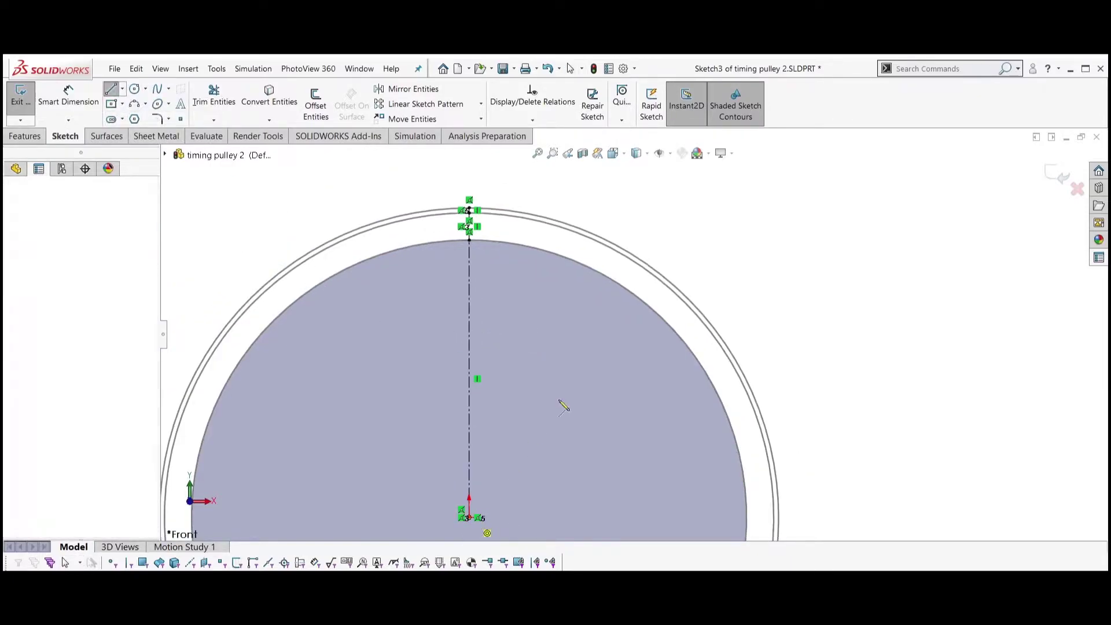
left_click(582, 265)
scroll(582, 265, "down", 4)
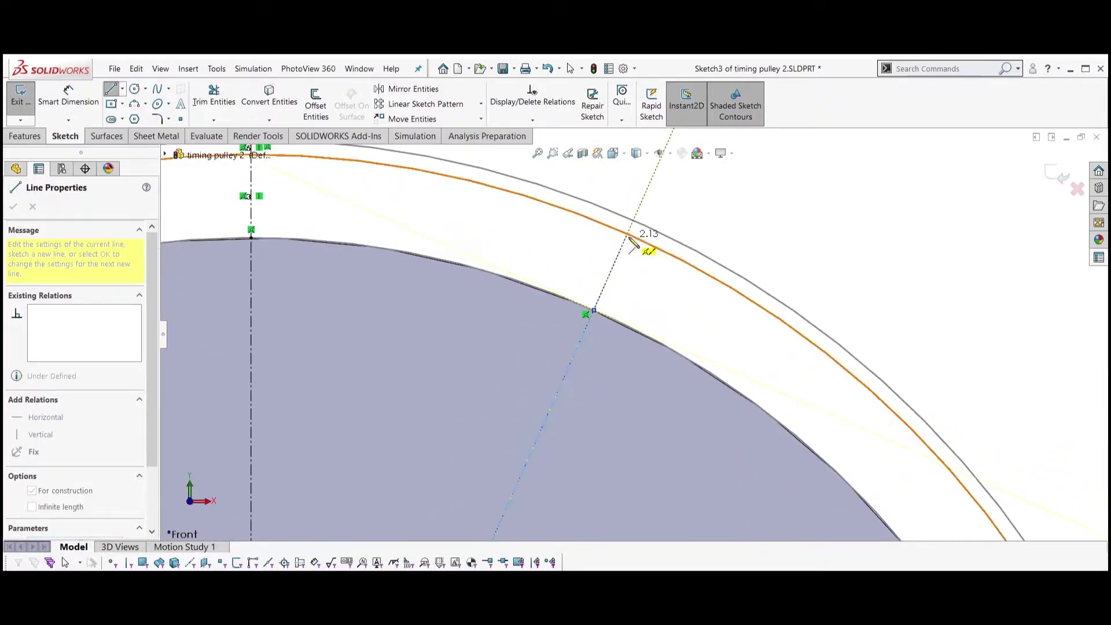
left_click(629, 235)
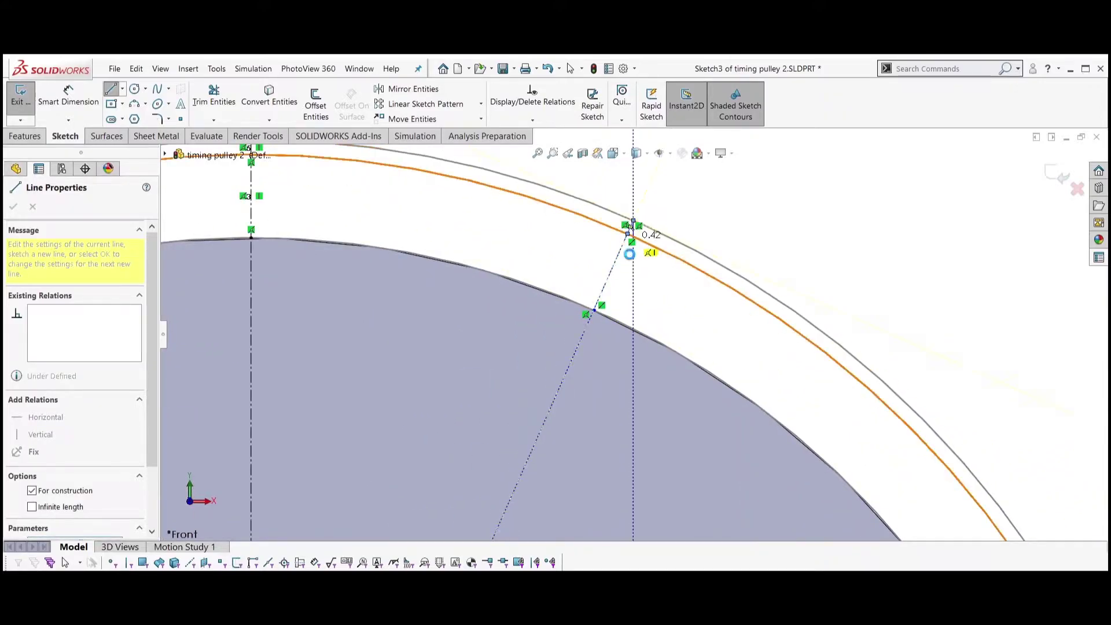
key("Escape")
left_click_drag(628, 234, 579, 203)
Convert the outer circle into Sketch3 and power-trim it to the arc between the centerlines
left_click(461, 256)
scroll(459, 255, "up", 1)
scroll(460, 257, "up", 2)
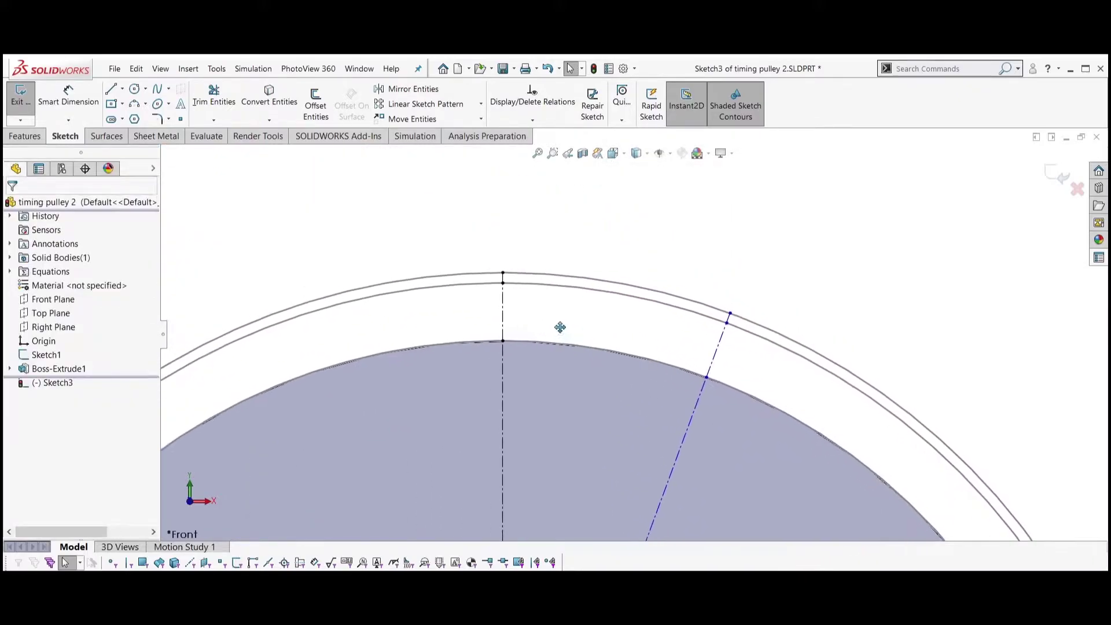
left_click(581, 278)
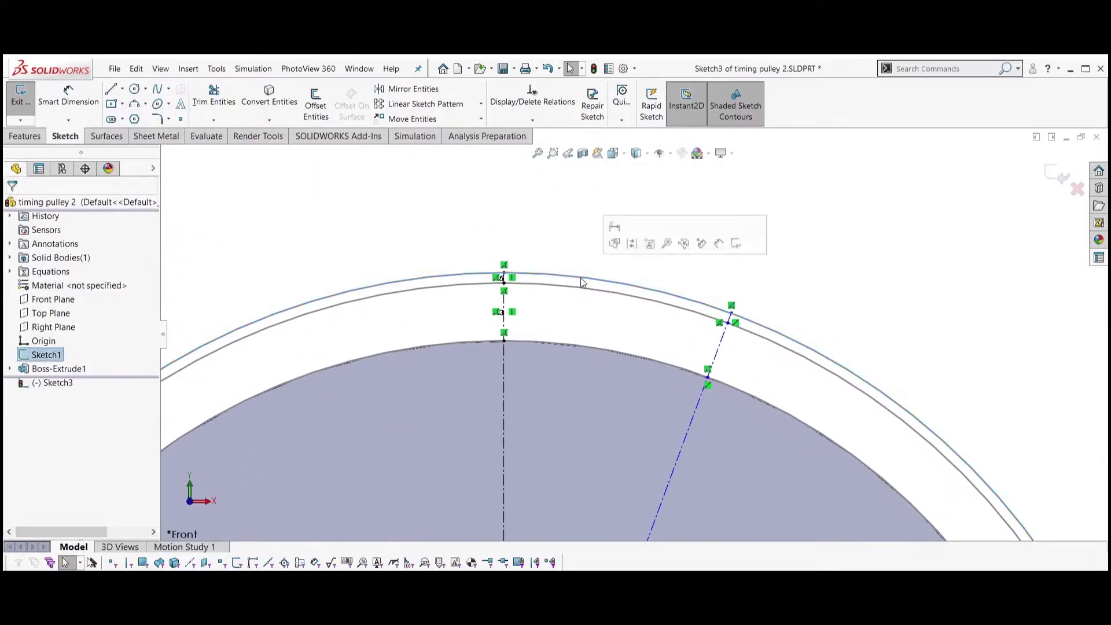
left_click(280, 112)
left_click(218, 101)
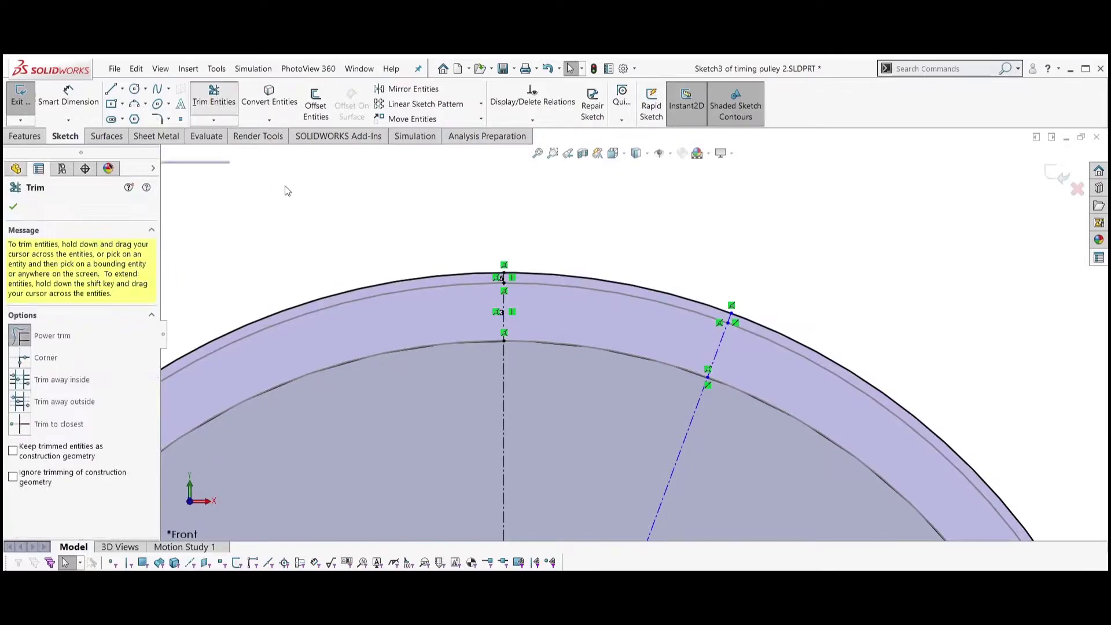
left_click_drag(389, 282, 405, 326)
key("Escape")
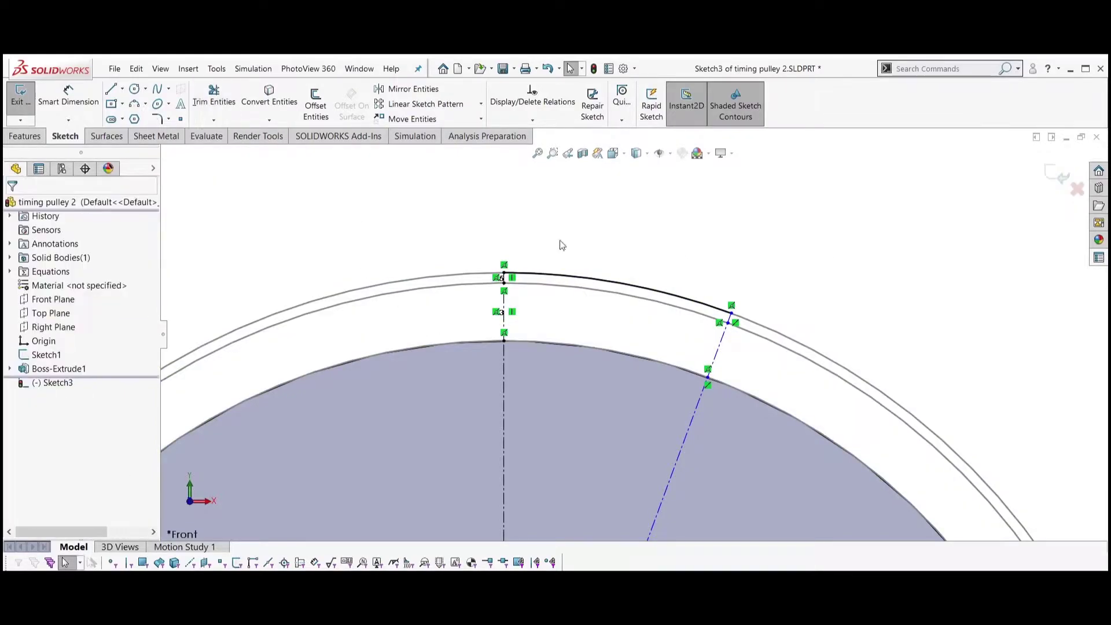
left_click(68, 95)
Give the outer arc an arc-length dimension of ="p"/2 (4.76 mm), placed above the arc
scroll(599, 272, "down", 2)
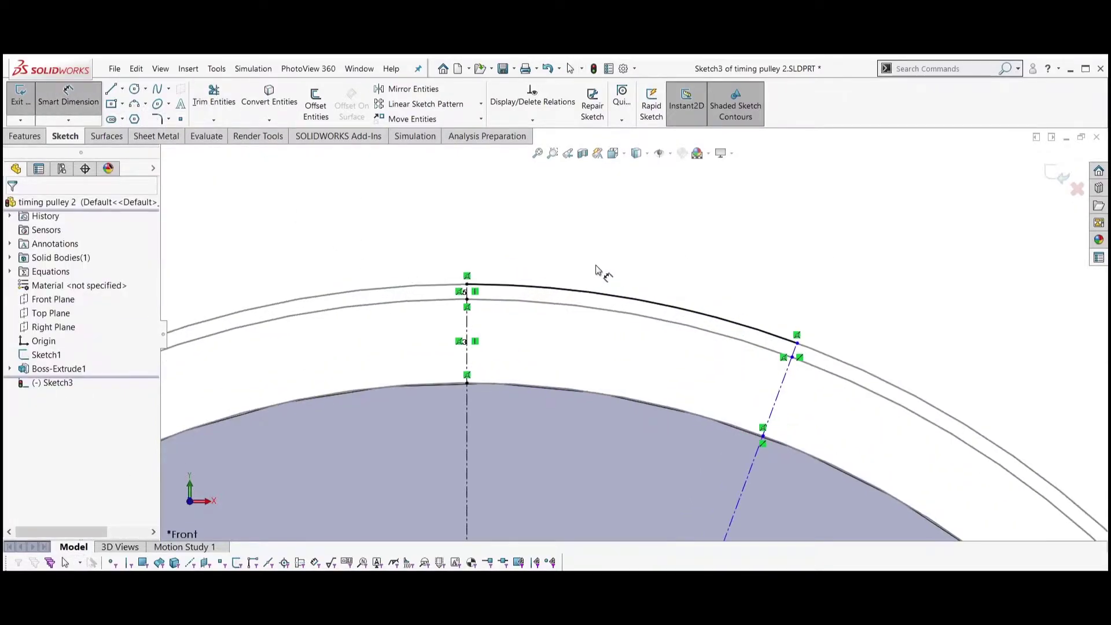
left_click(612, 299)
left_click(467, 284)
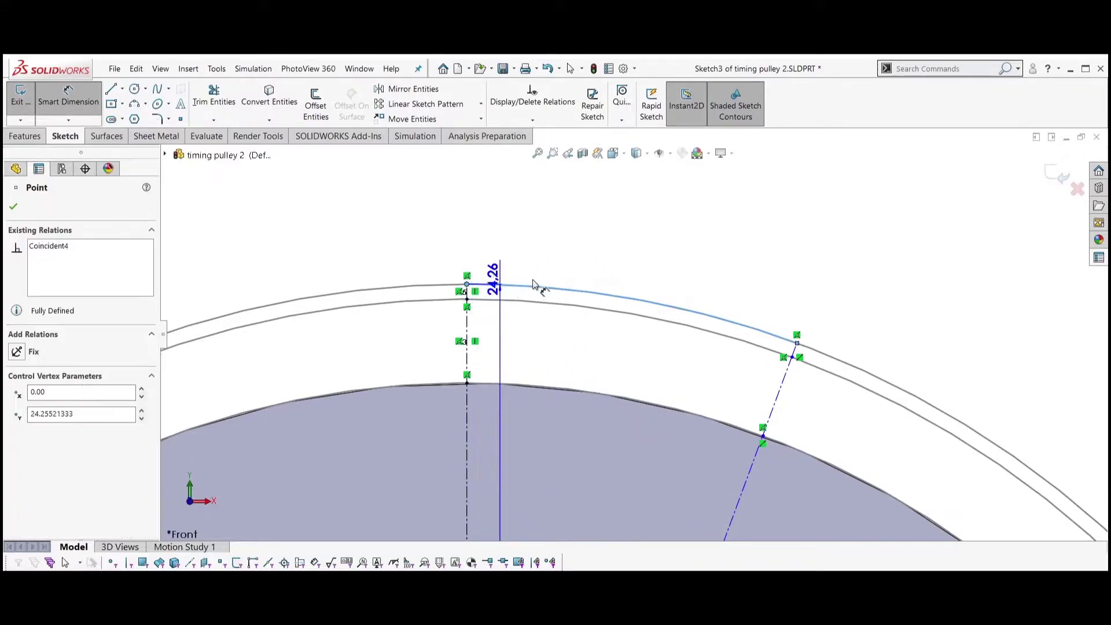
left_click(797, 343)
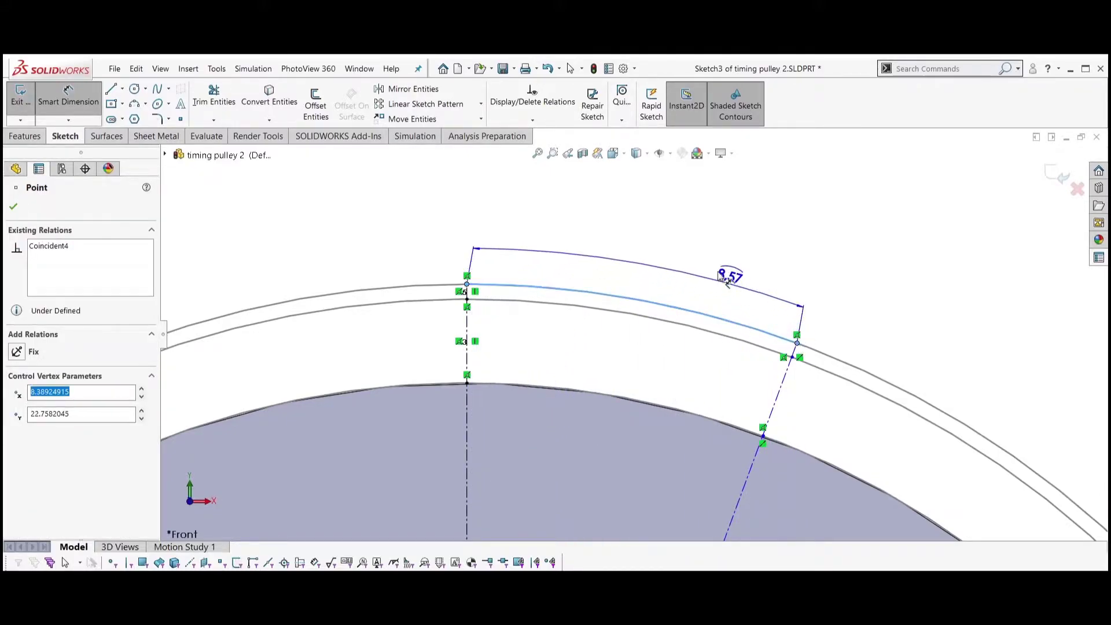
left_click(674, 223)
type("=")
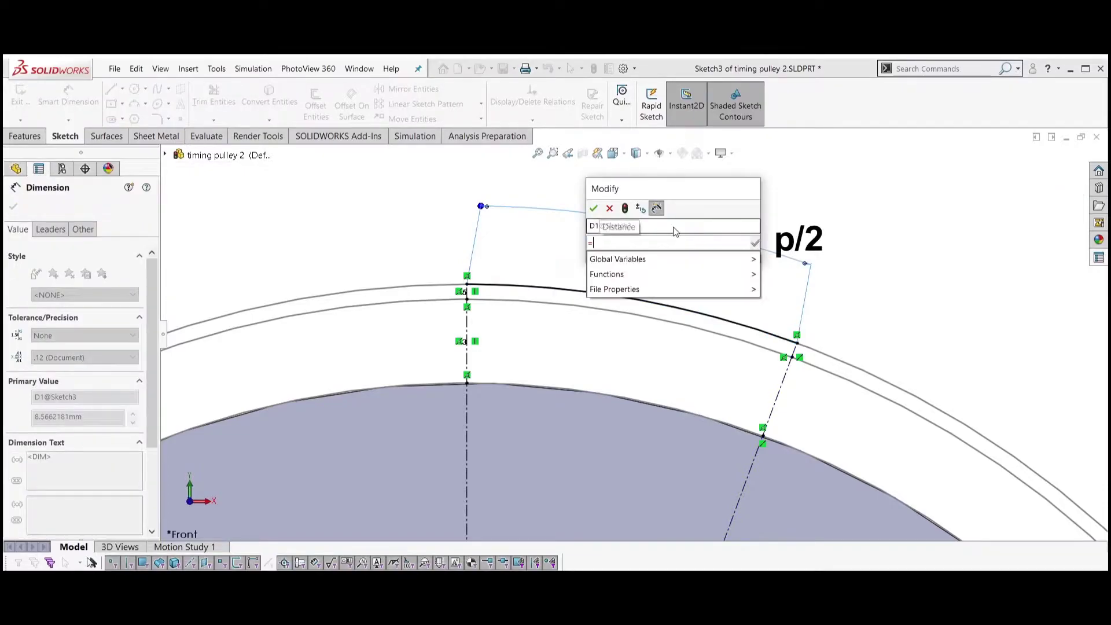
type("\"p")
key("Return")
type("/2")
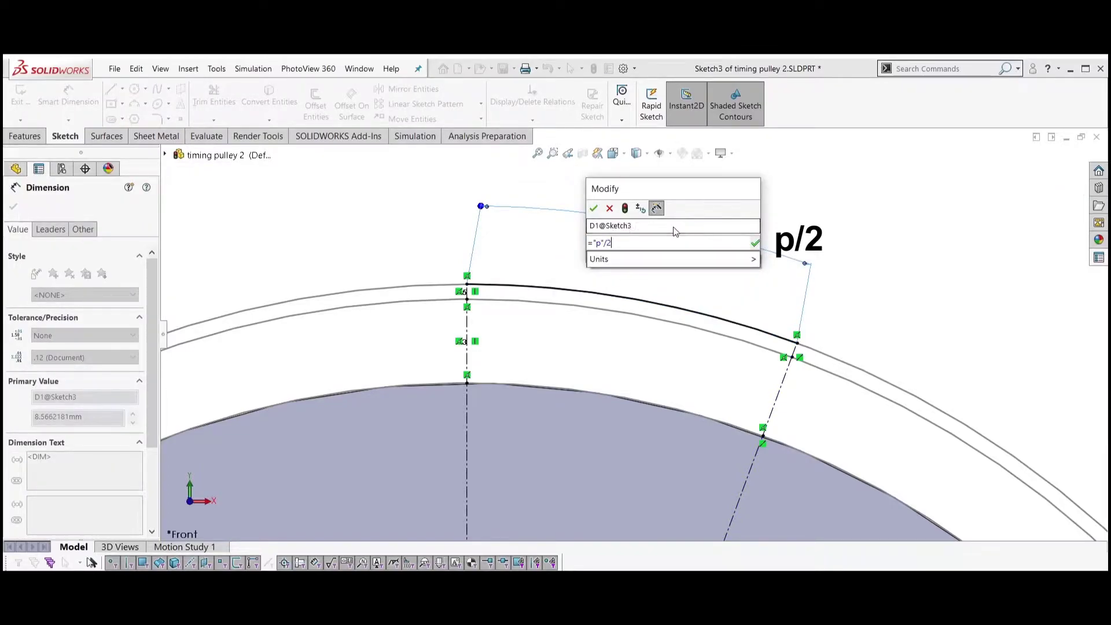
key("Return")
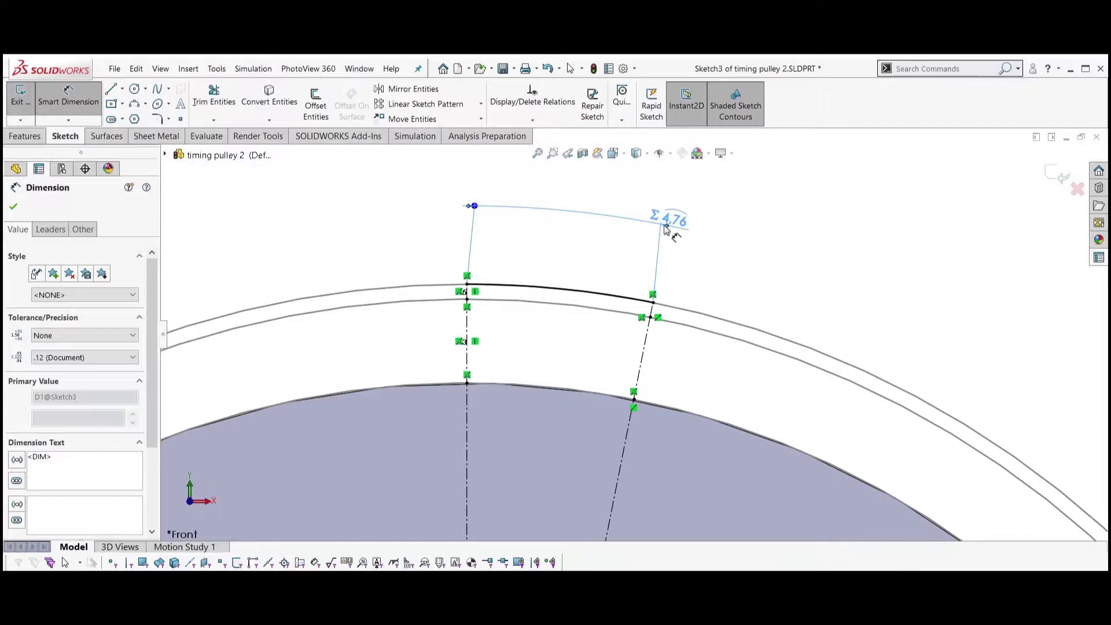
left_click_drag(665, 227, 591, 198)
key("Escape")
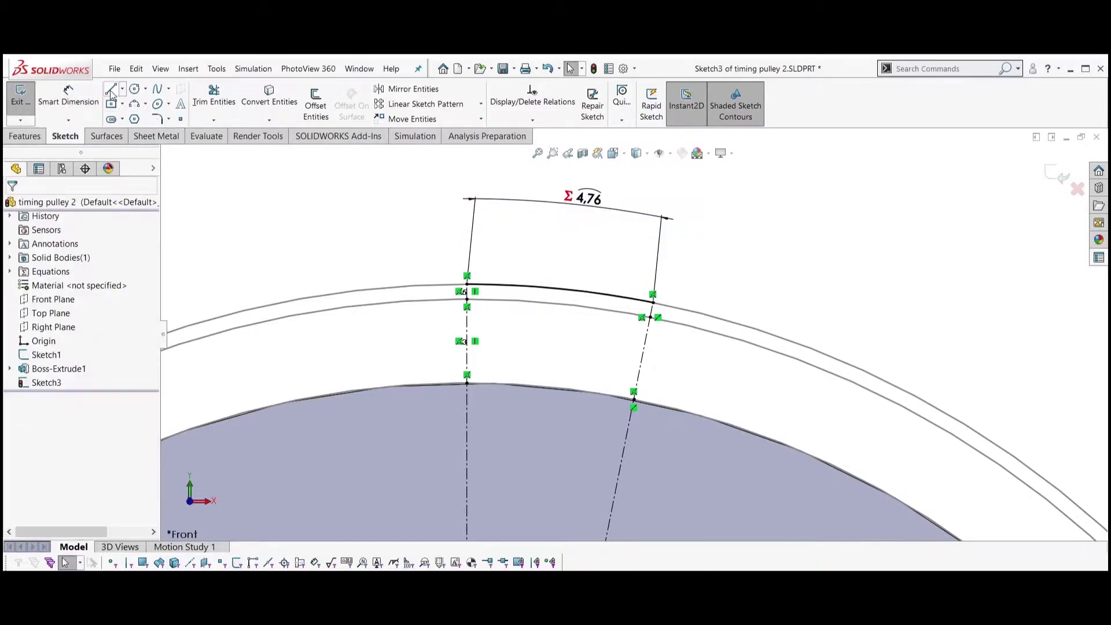
Draw three slanted tooth-flank lines spanning between the inner and outer circles
left_click(112, 93)
left_click(317, 397)
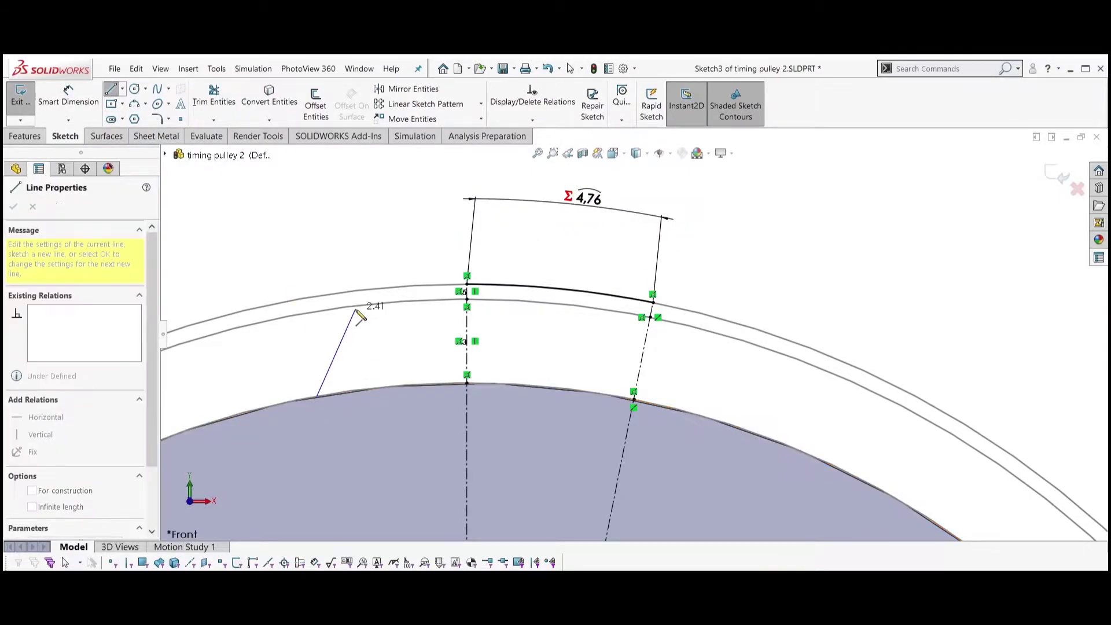
double_click(355, 299)
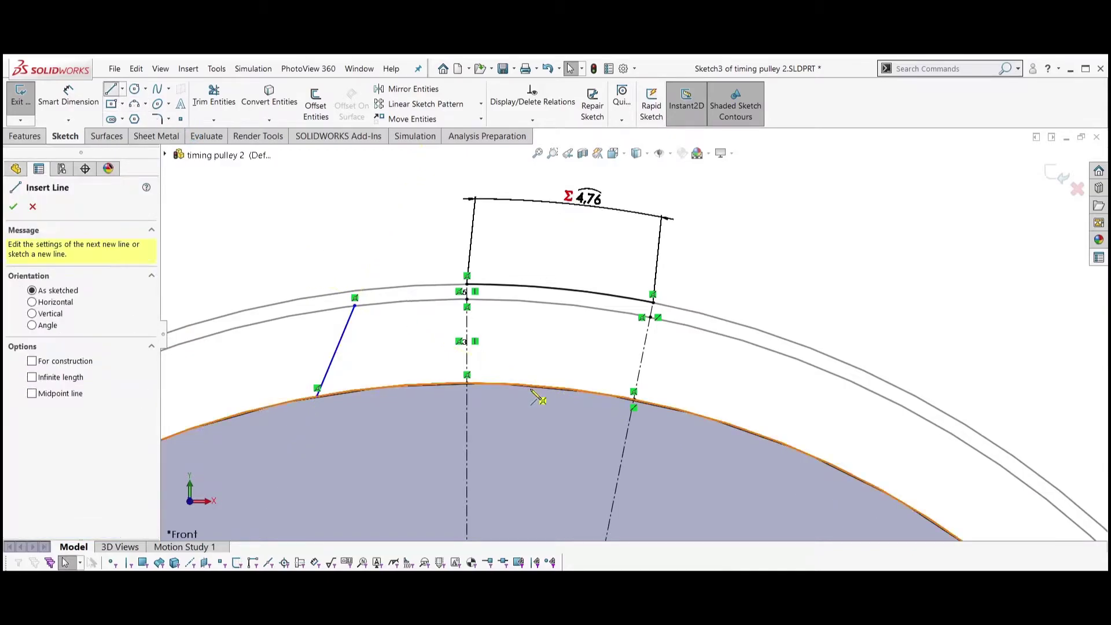
left_click(545, 380)
left_click(520, 292)
key("Escape")
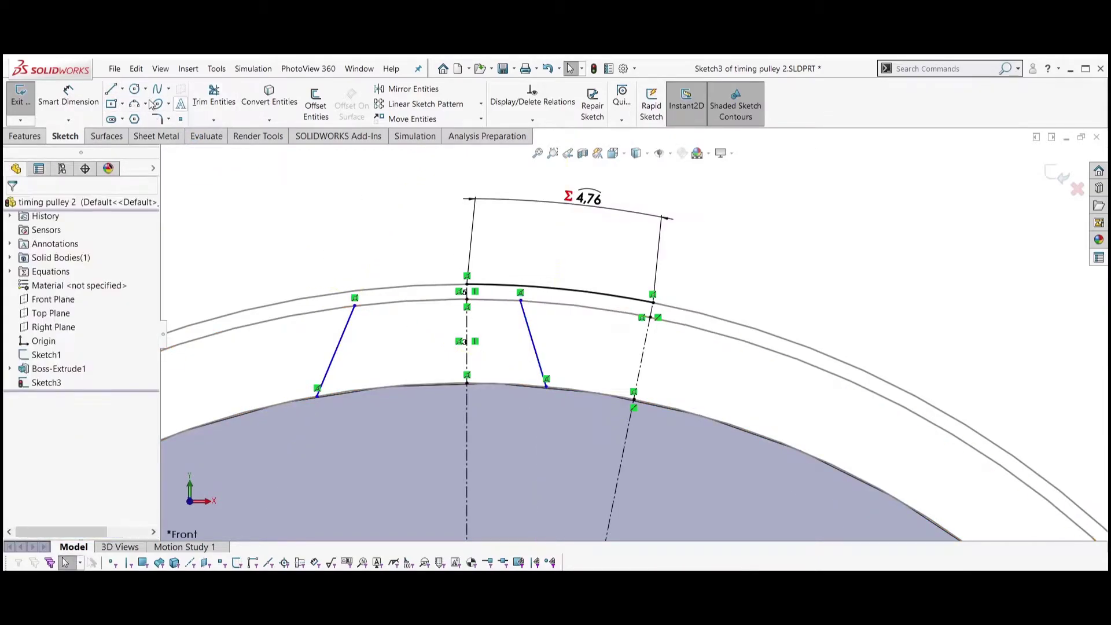
left_click(110, 93)
left_click(698, 413)
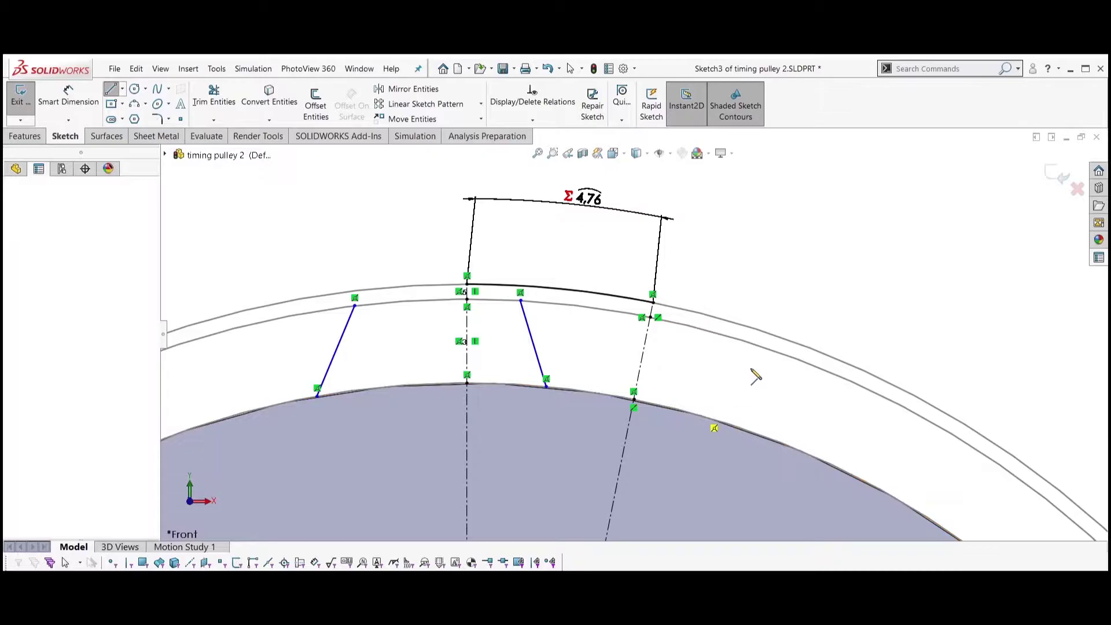
left_click(762, 347)
key("Escape")
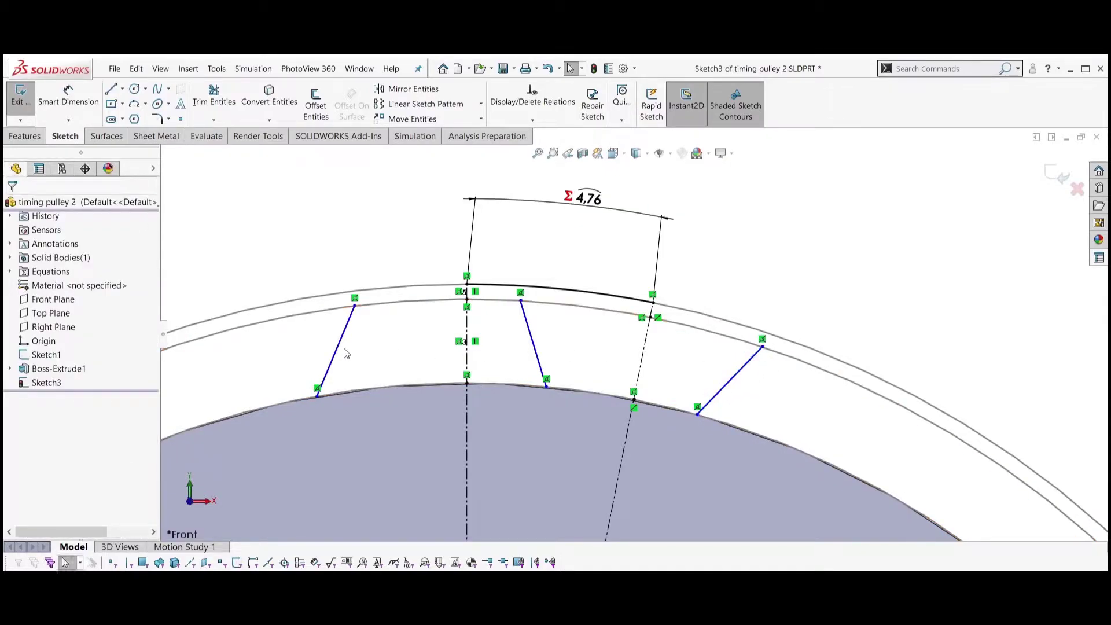
Make the flank lines symmetric about the vertical and slanted centerlines
left_click(339, 348)
left_click(535, 354, "ctrl")
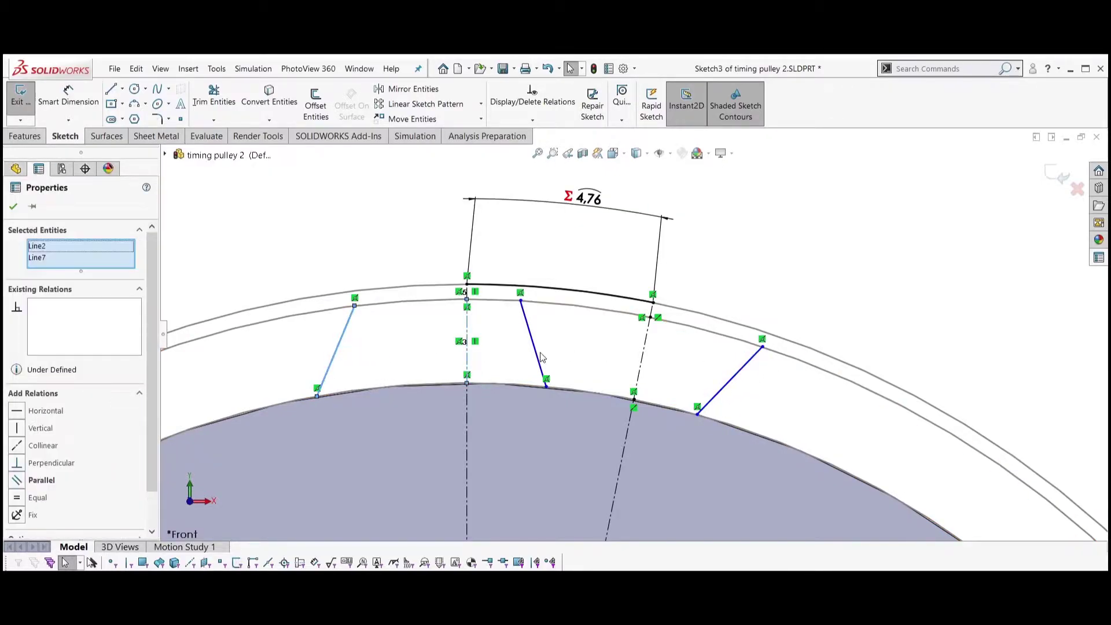
left_click(467, 353, "ctrl")
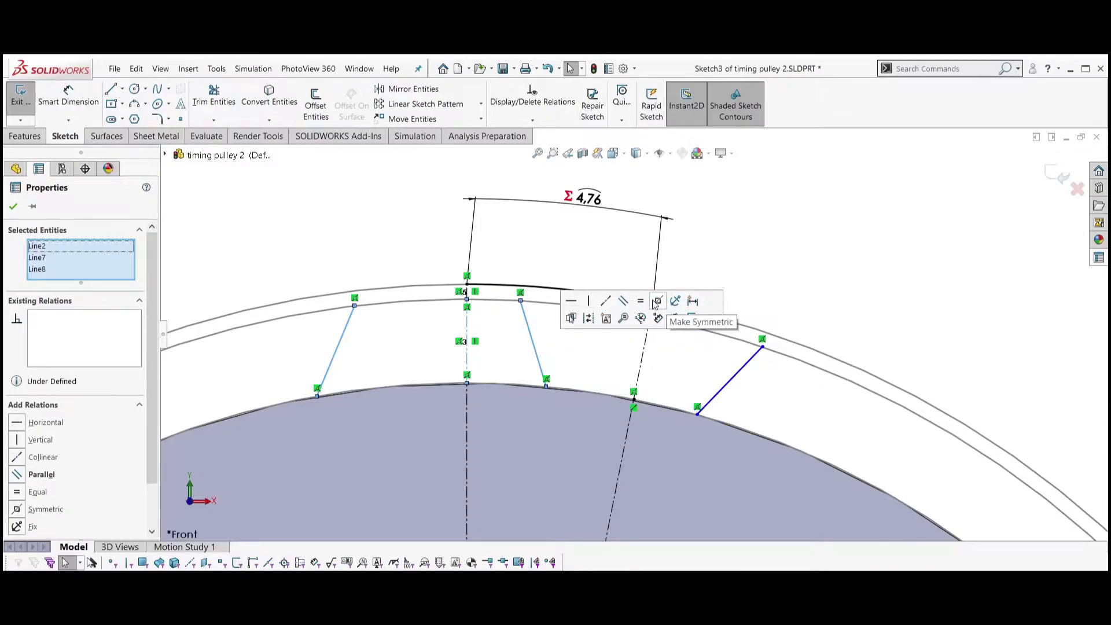
left_click(640, 318)
key("Escape")
left_click(602, 348)
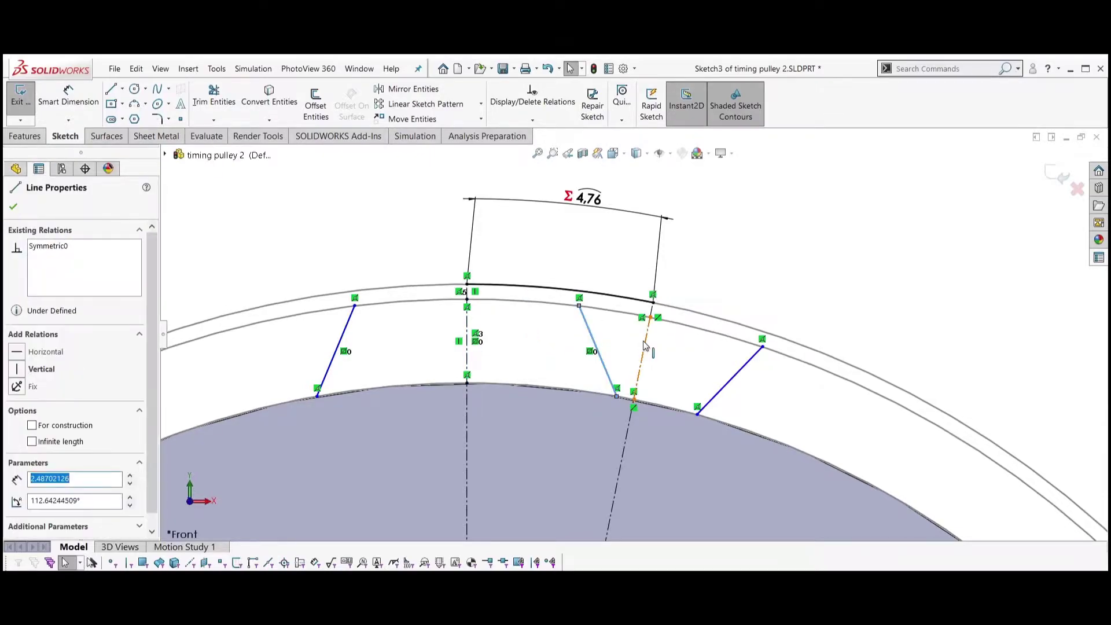
left_click(647, 354, "ctrl")
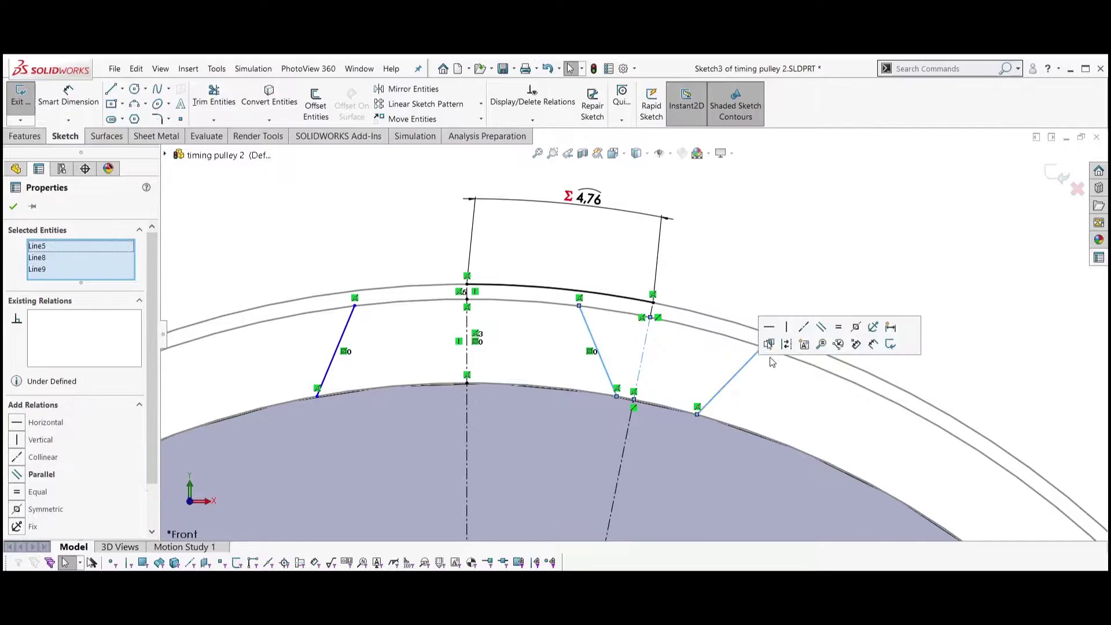
left_click(854, 325)
left_click(750, 250)
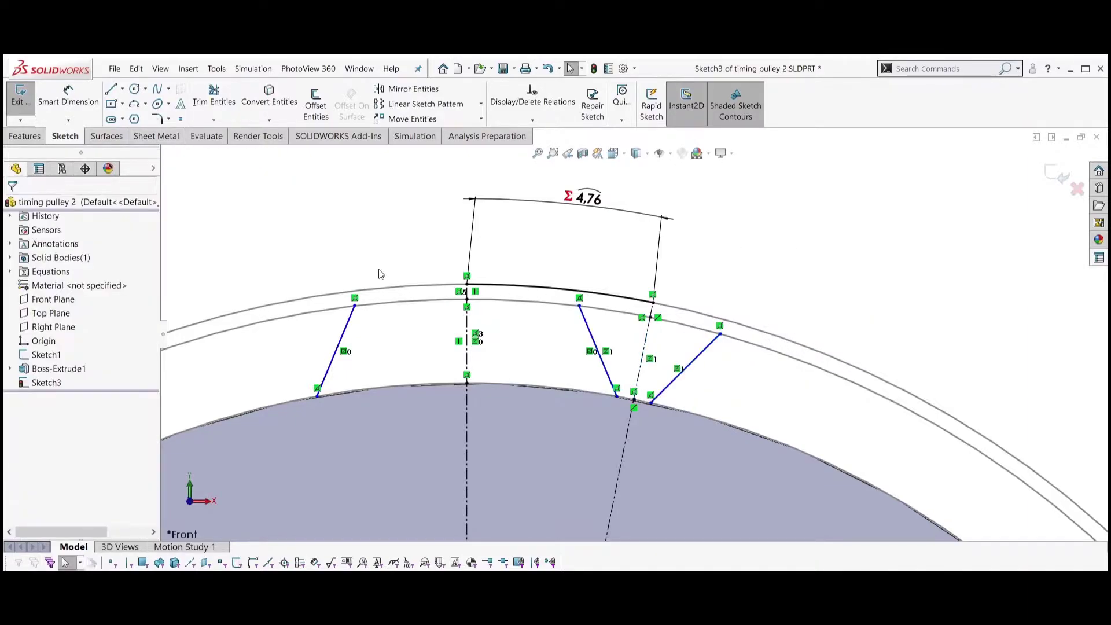
right_click_drag(378, 268, 375, 202)
Dimension the flank-to-centerline angle as =alpha, giving 20°
left_click(596, 336)
left_click(645, 347)
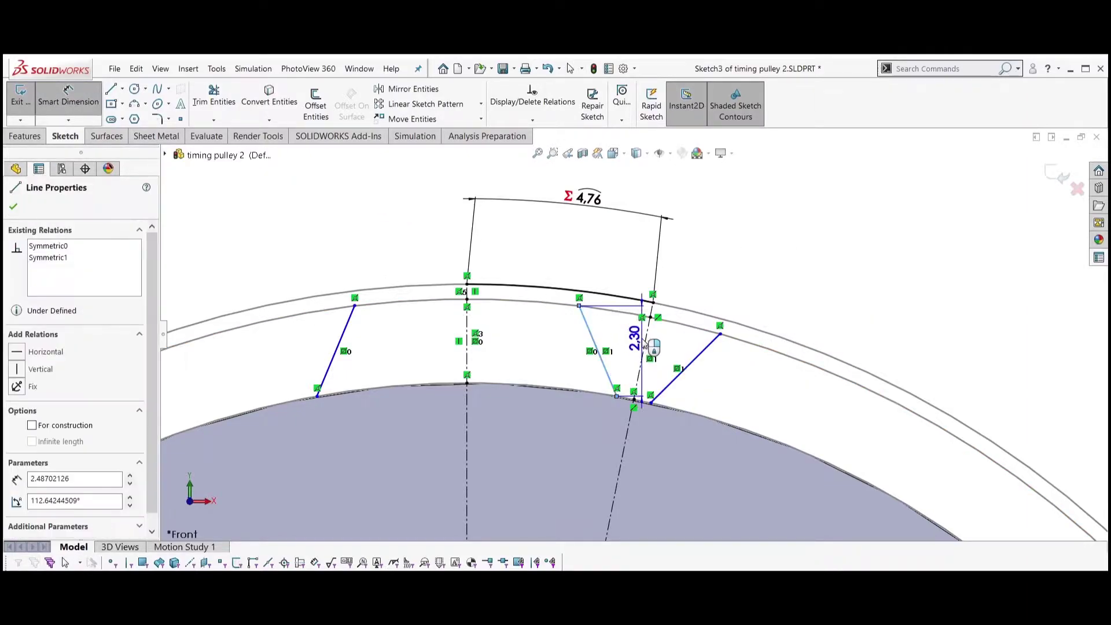
left_click(619, 247)
type("=")
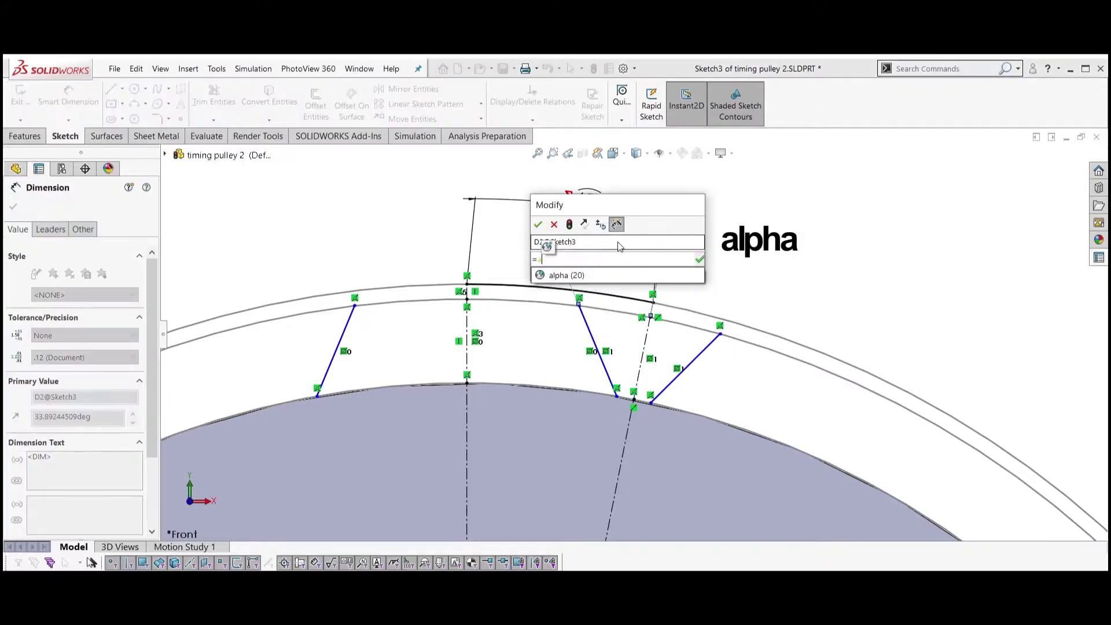
type("a")
key("Return")
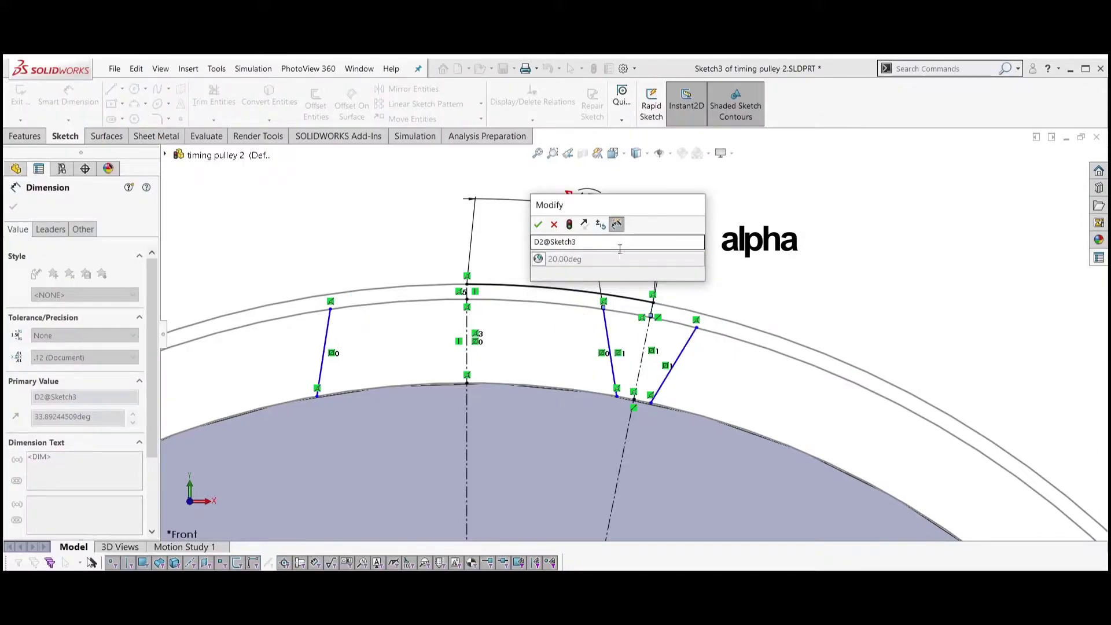
key("Return")
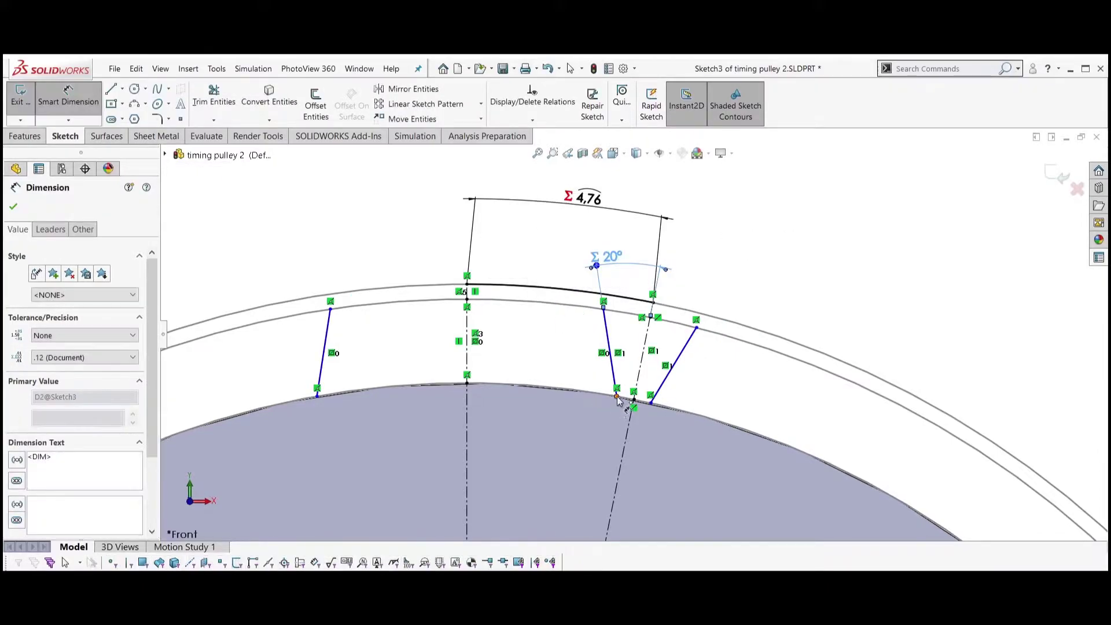
Dimension the tooth base width as =s, giving 3.10
left_click(647, 405)
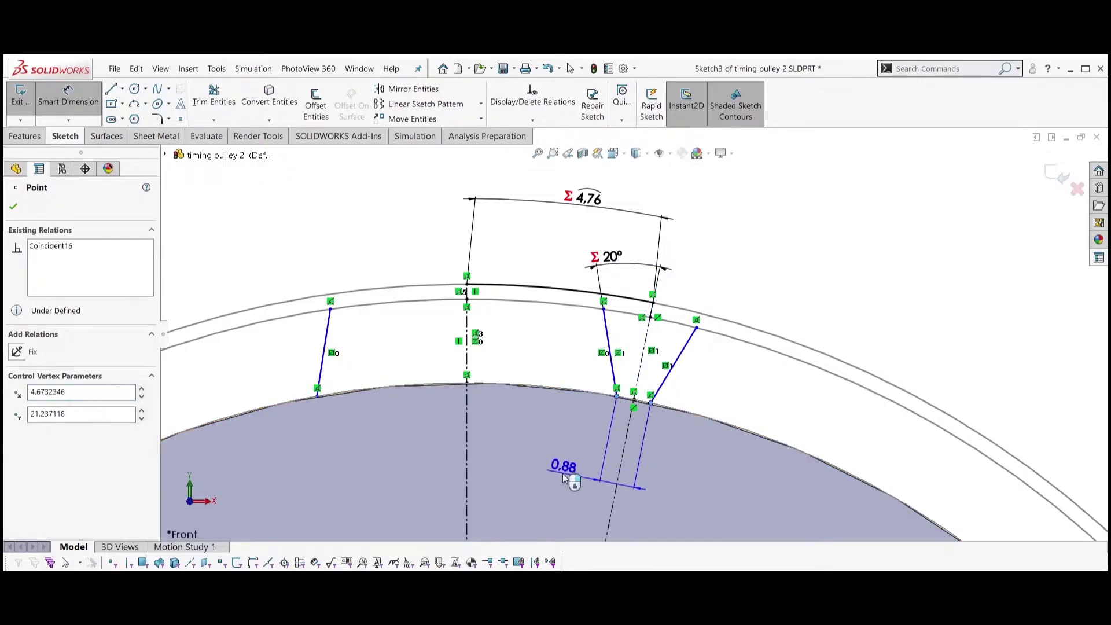
left_click(565, 478)
type("=s")
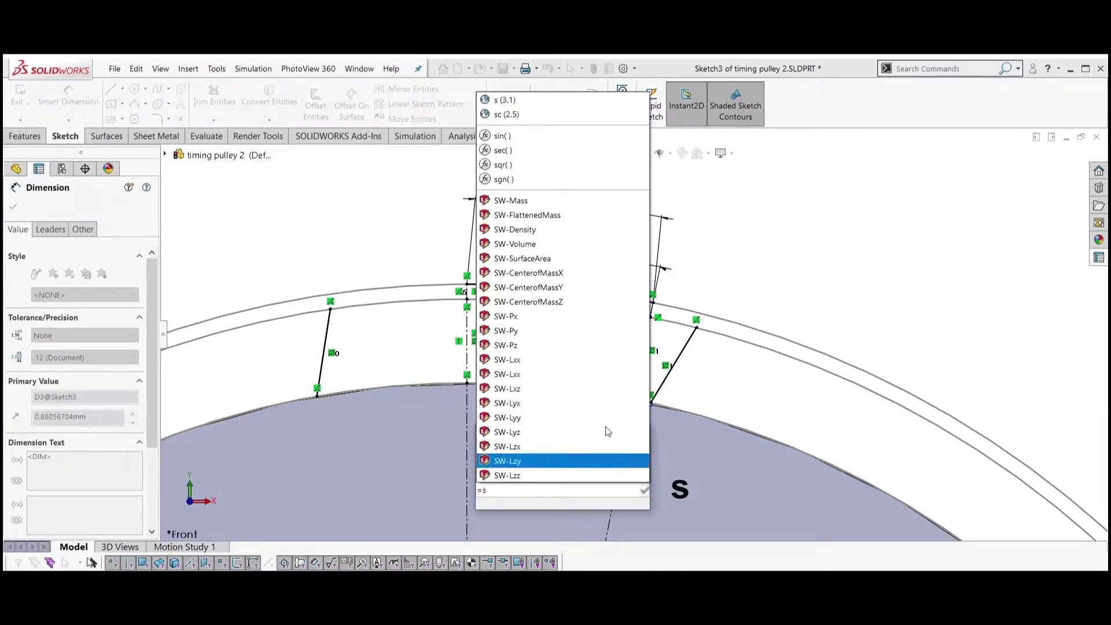
left_click(505, 100)
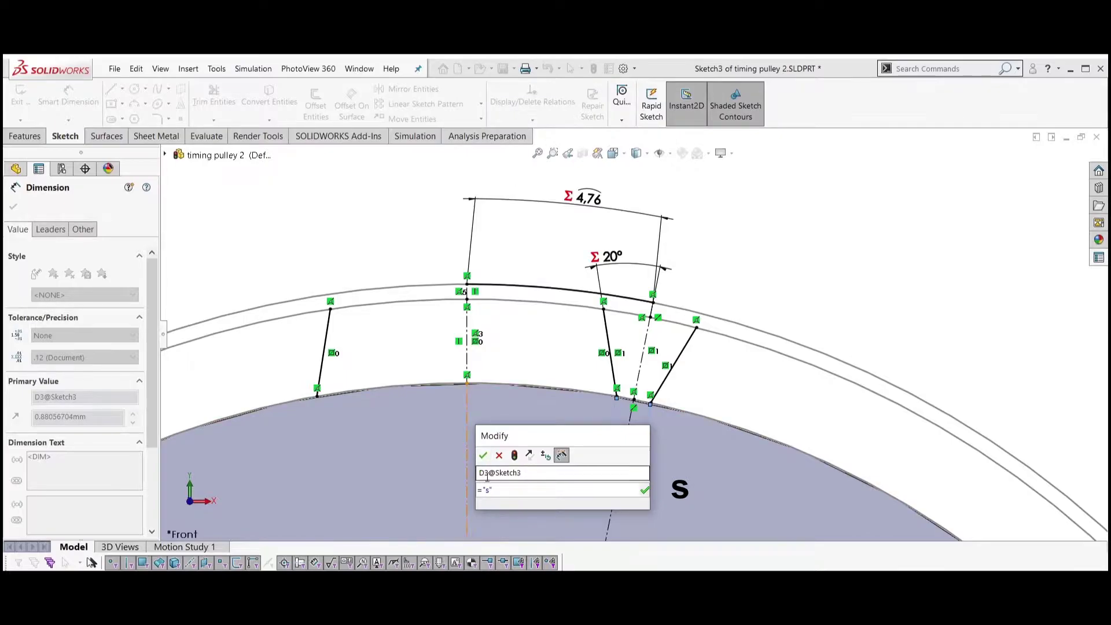
left_click(482, 455)
key("Escape")
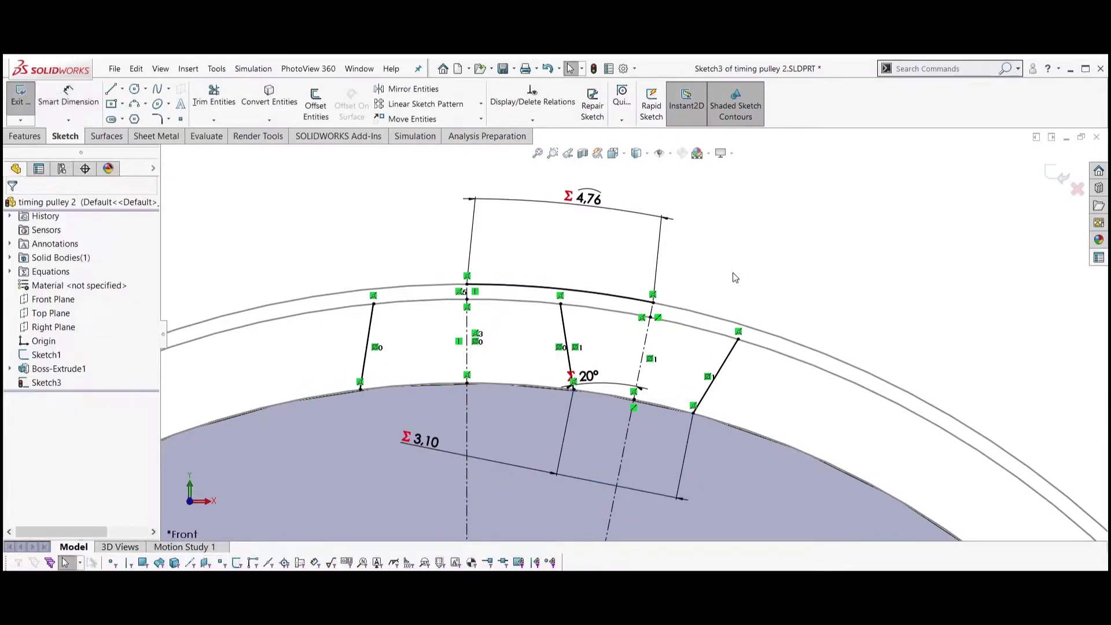
Convert Sketch1's circles into the tooth sketch and trim away the arcs outside the tooth
left_click(301, 400)
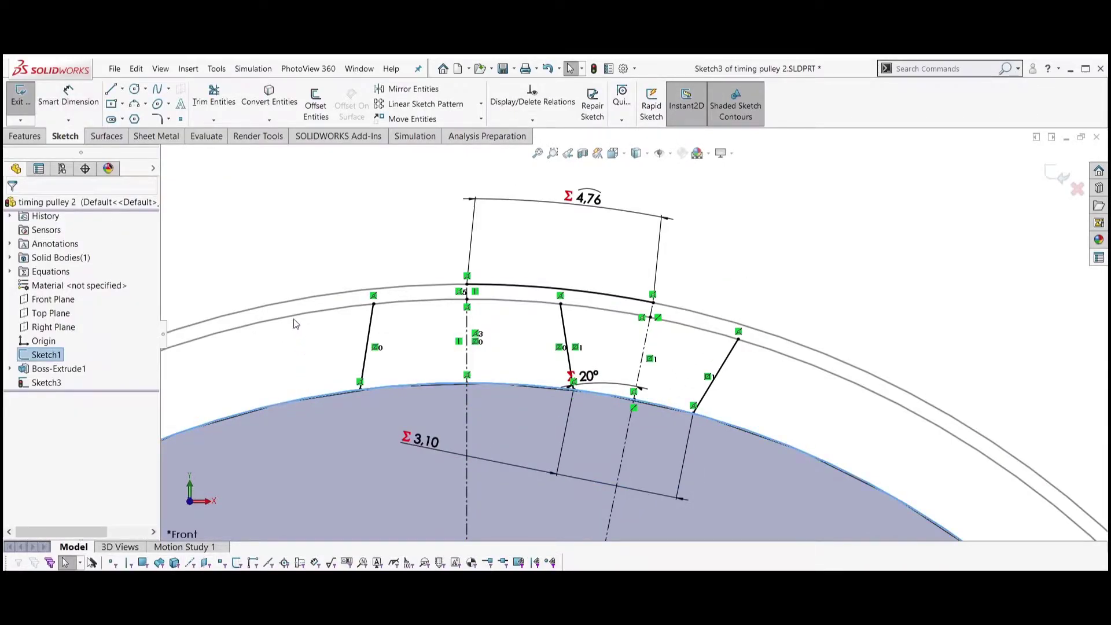
left_click(275, 98)
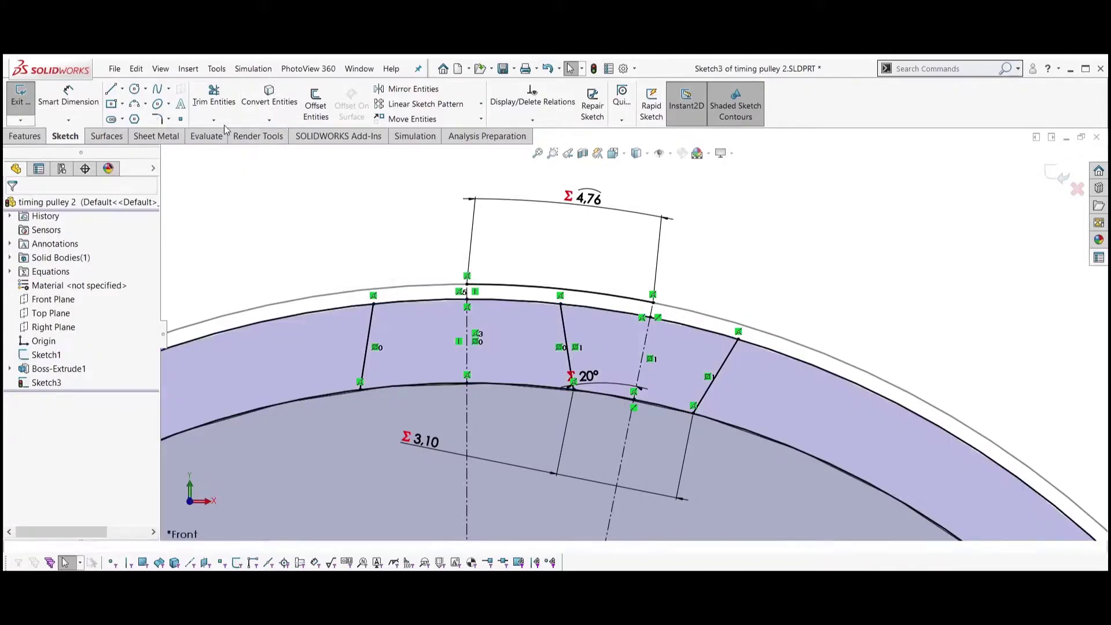
left_click(213, 98)
mouse_move(300, 392)
left_mouse_down()
mouse_move(303, 411)
mouse_move(274, 295)
left_mouse_up()
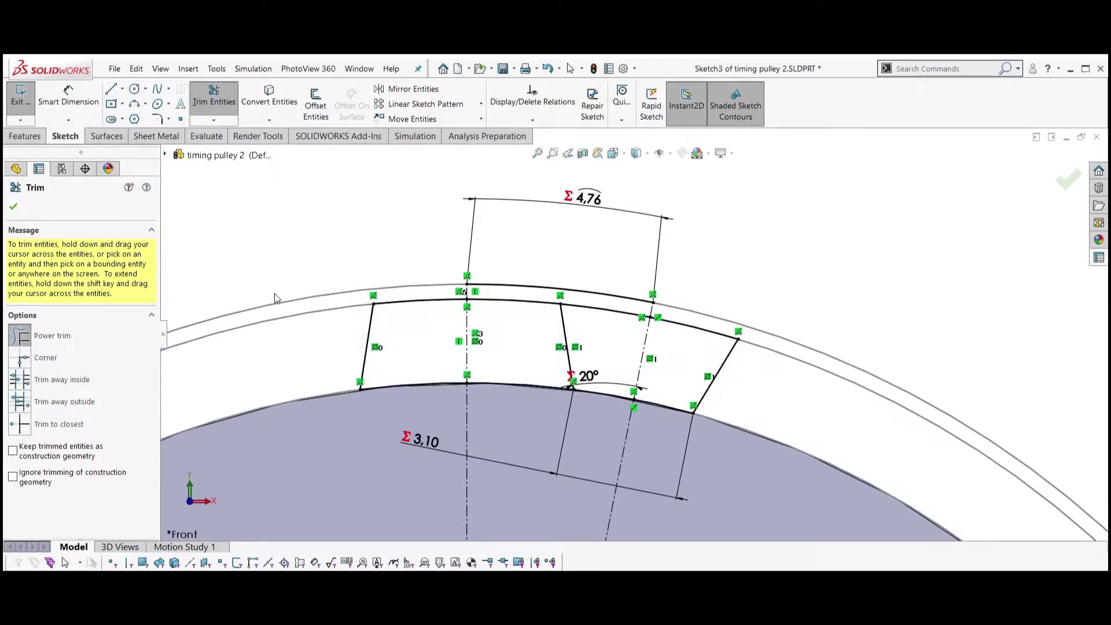
scroll(644, 398, "down", 1)
left_click_drag(599, 402, 607, 337)
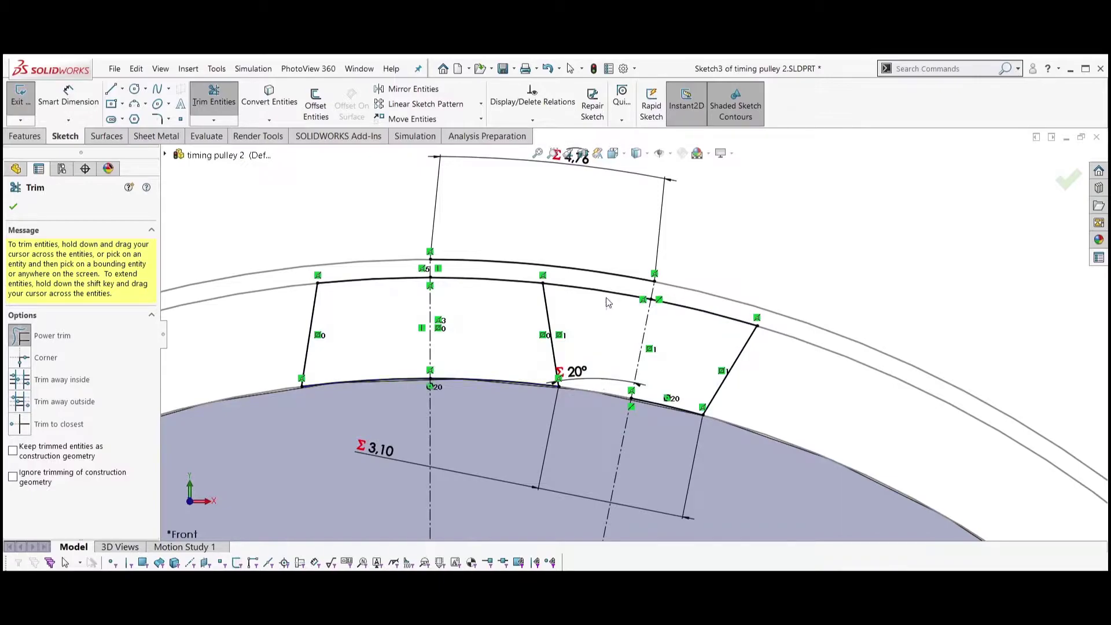
left_click_drag(605, 296, 605, 288)
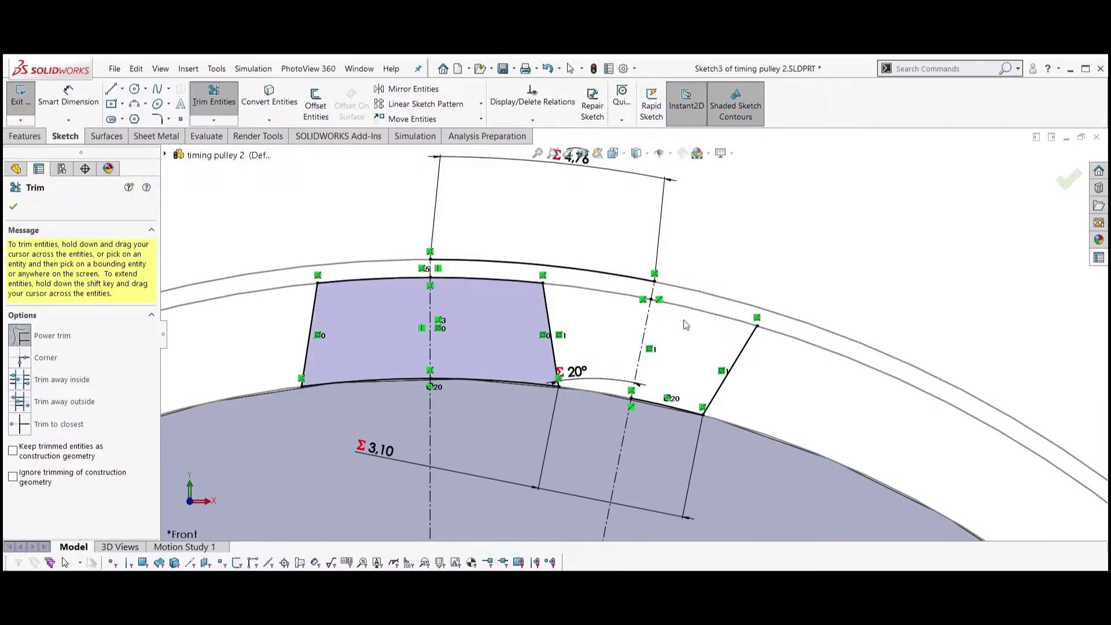
key("Escape")
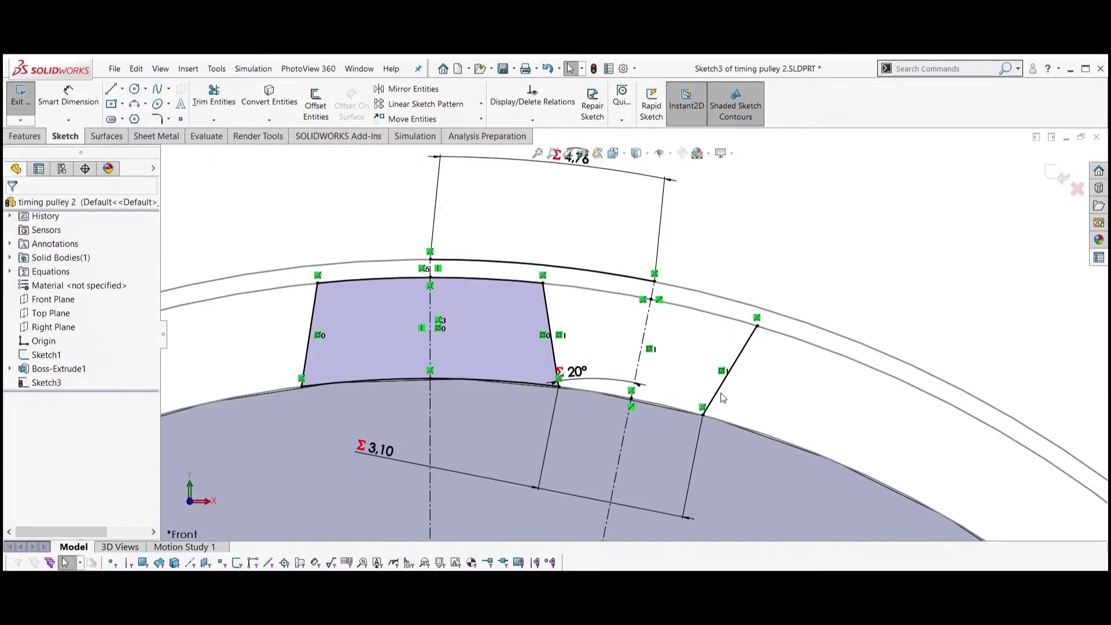
Check the leftover right flank line and the arcs above the tooth
left_click(719, 392)
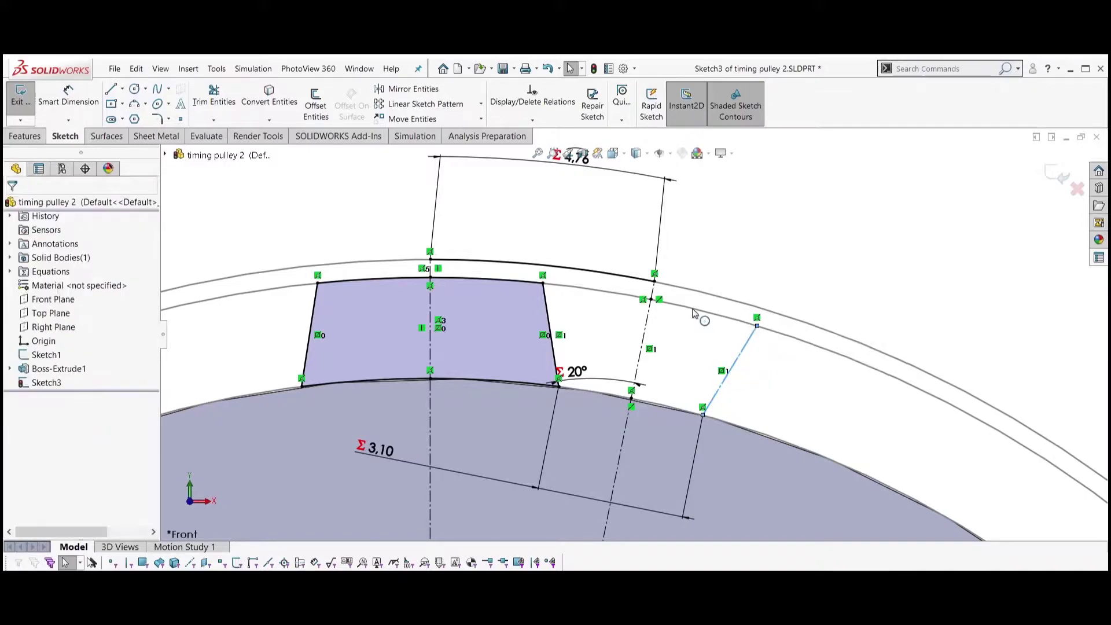
left_click(622, 280)
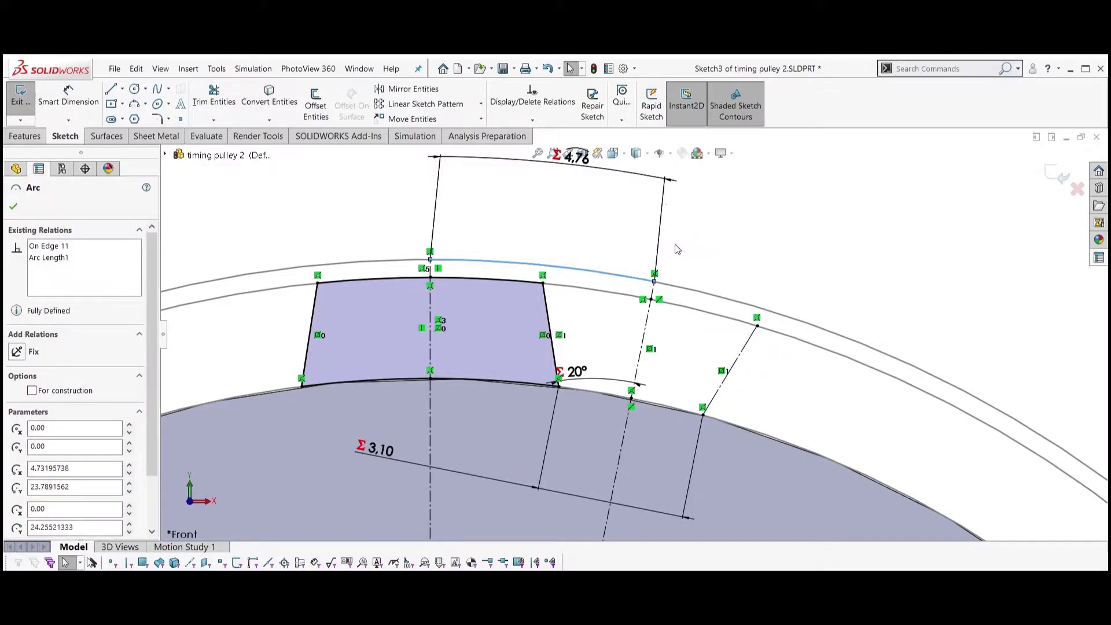
left_click(835, 279)
scroll(832, 279, "up", 2)
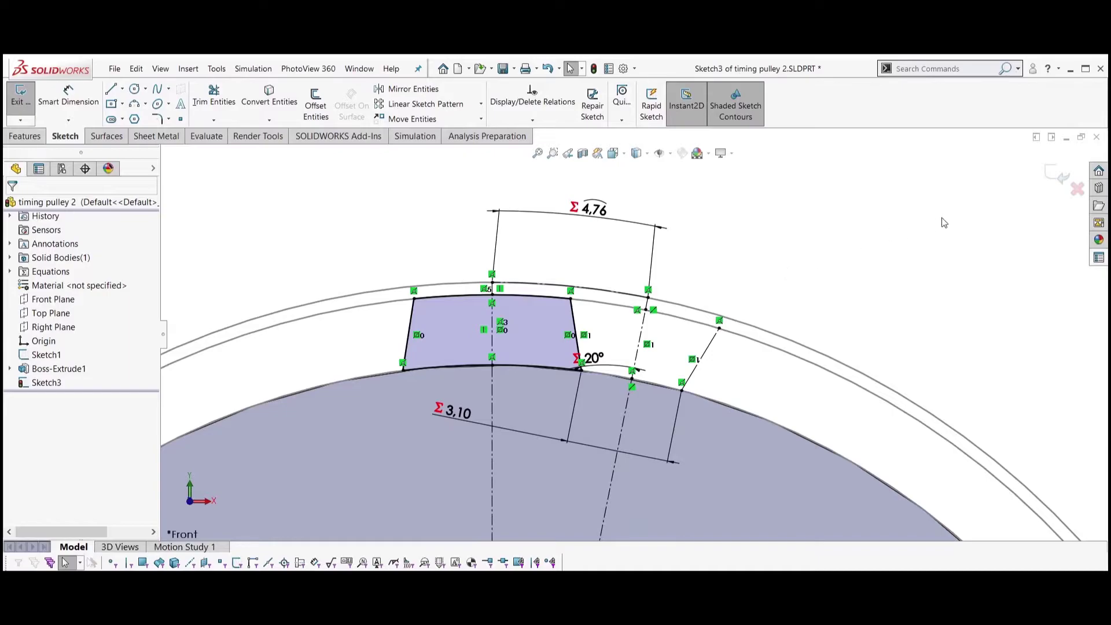
Extrude the tooth profile mid-plane to the b1 depth of 27 mm
left_click(25, 136)
left_click(26, 104)
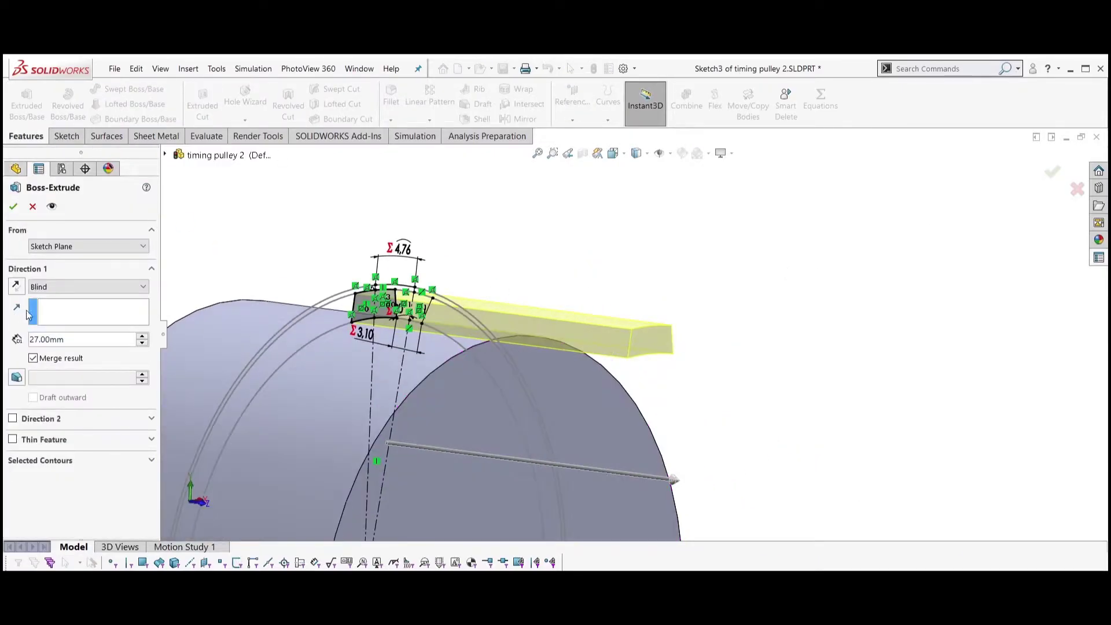
left_click(87, 287)
left_click(58, 360)
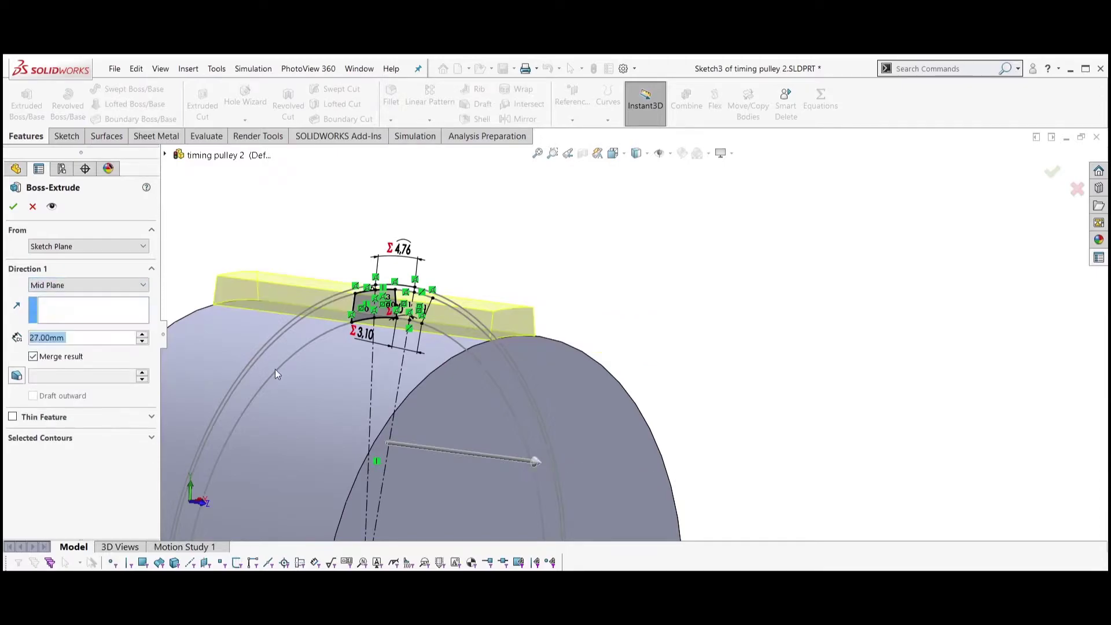
middle_click_drag(275, 369, 466, 361, "ctrl")
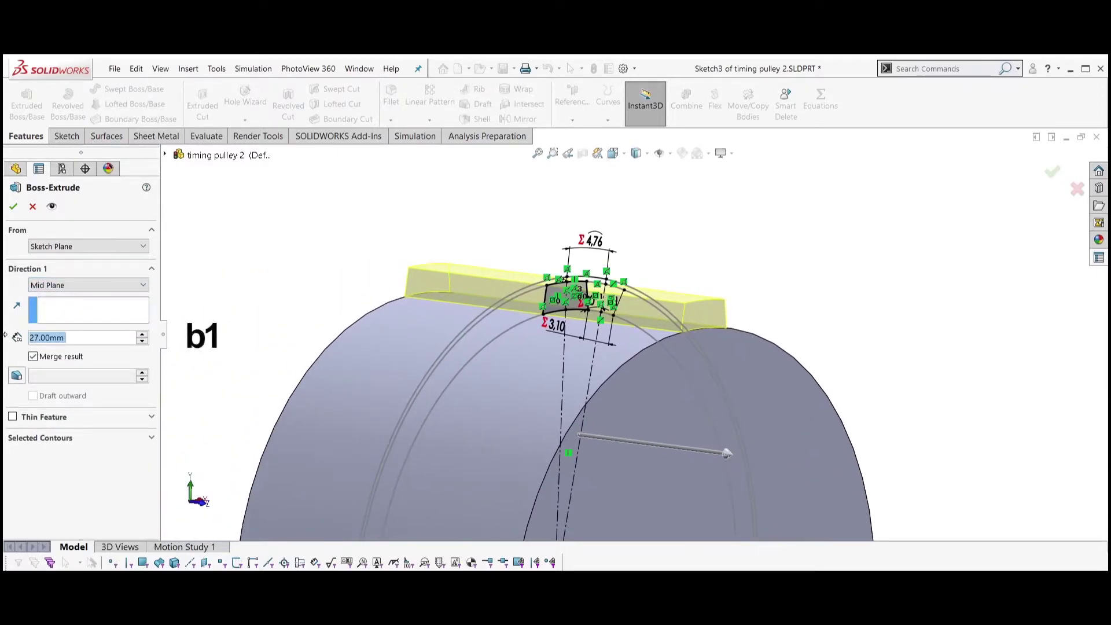
type("=b")
key("Down")
key("Return")
key("Return")
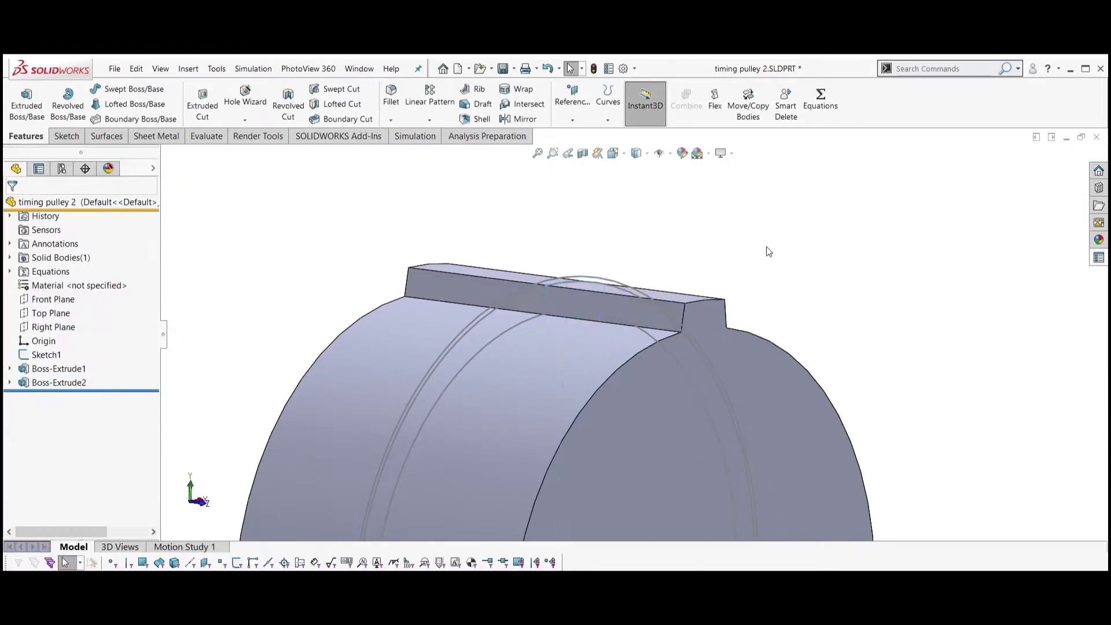
middle_click_drag(754, 248, 745, 274)
Hide Sketch1 and center the view on the tooth
left_click(54, 354)
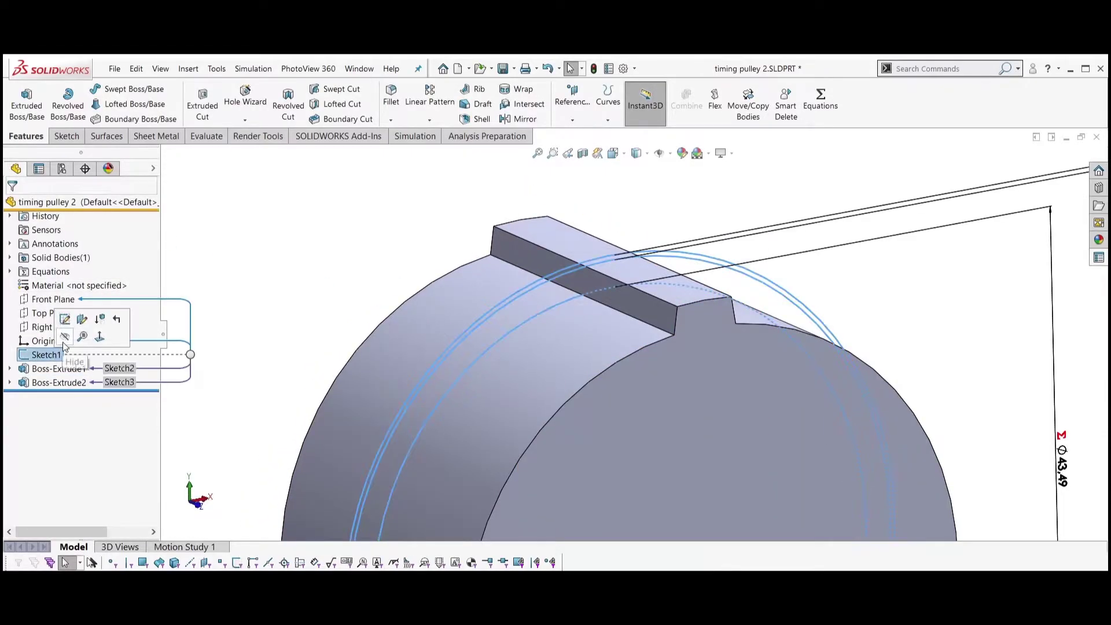
left_click(63, 342)
scroll(591, 220, "down", 1)
middle_click_drag(594, 223, 530, 240, "ctrl")
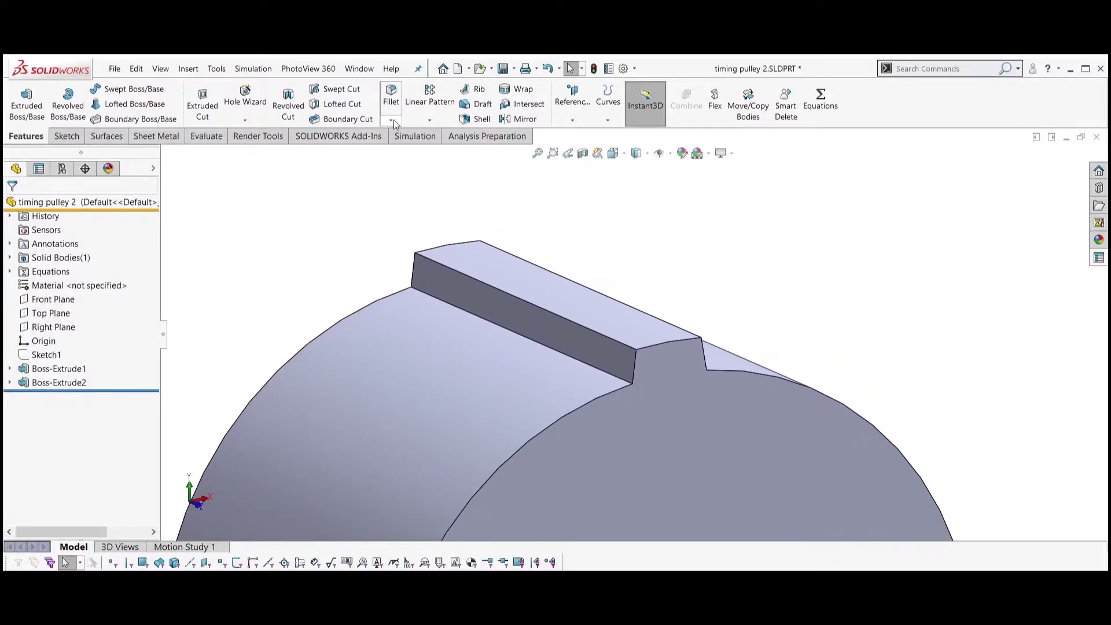
Fillet the two tooth root edges with a 0.86 mm radius
left_click(511, 328)
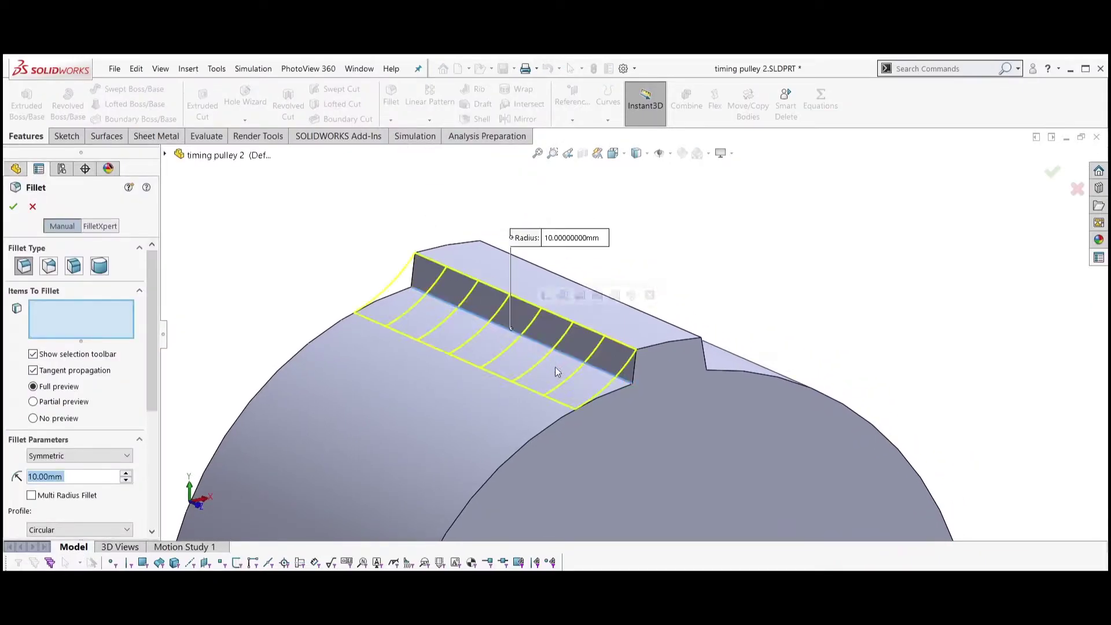
middle_click_drag(555, 366, 439, 293)
left_click(587, 393)
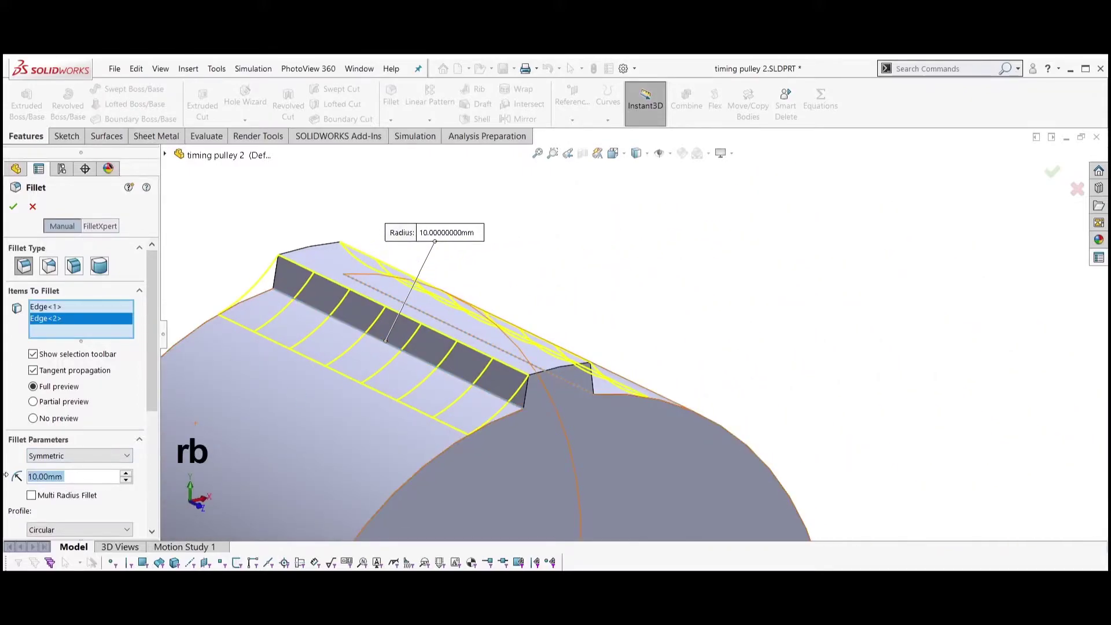
type("0.86")
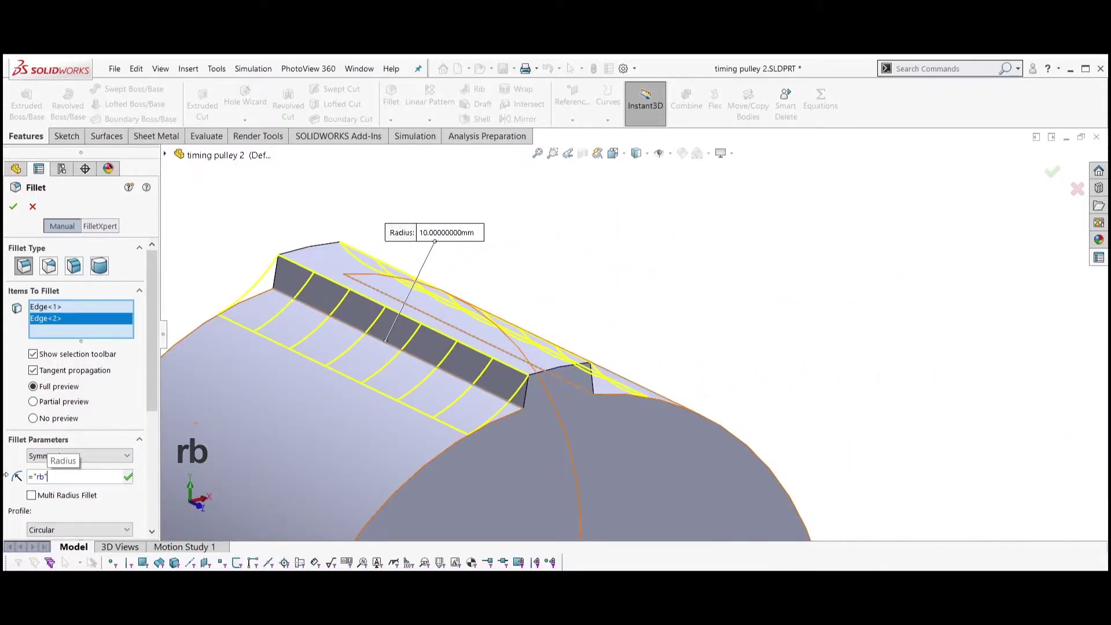
key("Return")
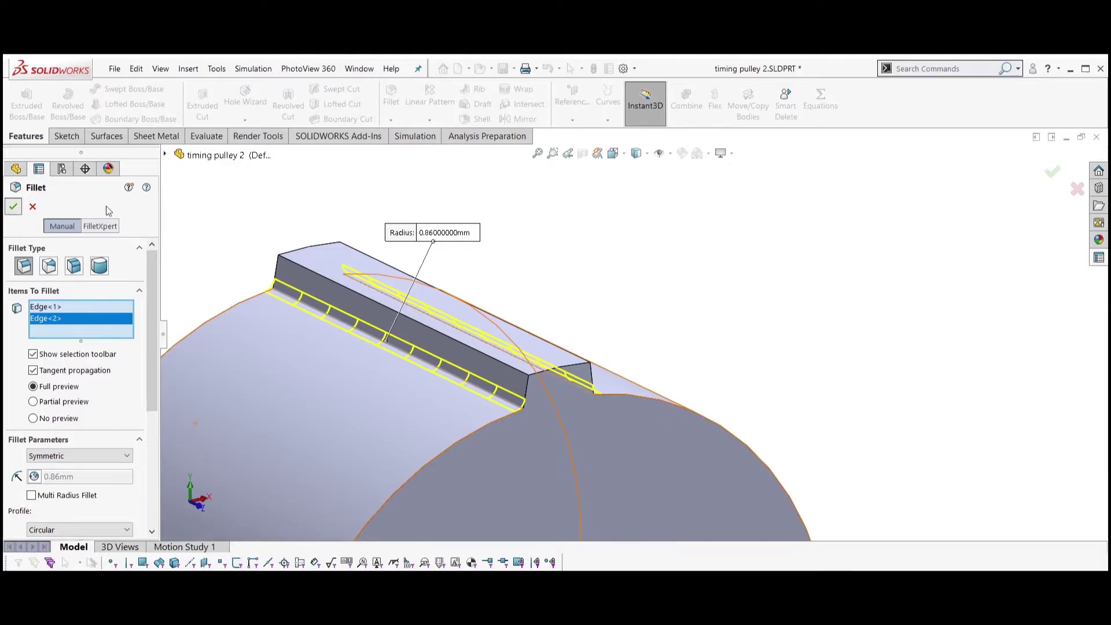
key("Return")
Fillet the two tooth tip edges with radius =rt (0.53 mm)
scroll(591, 354, "down", 2)
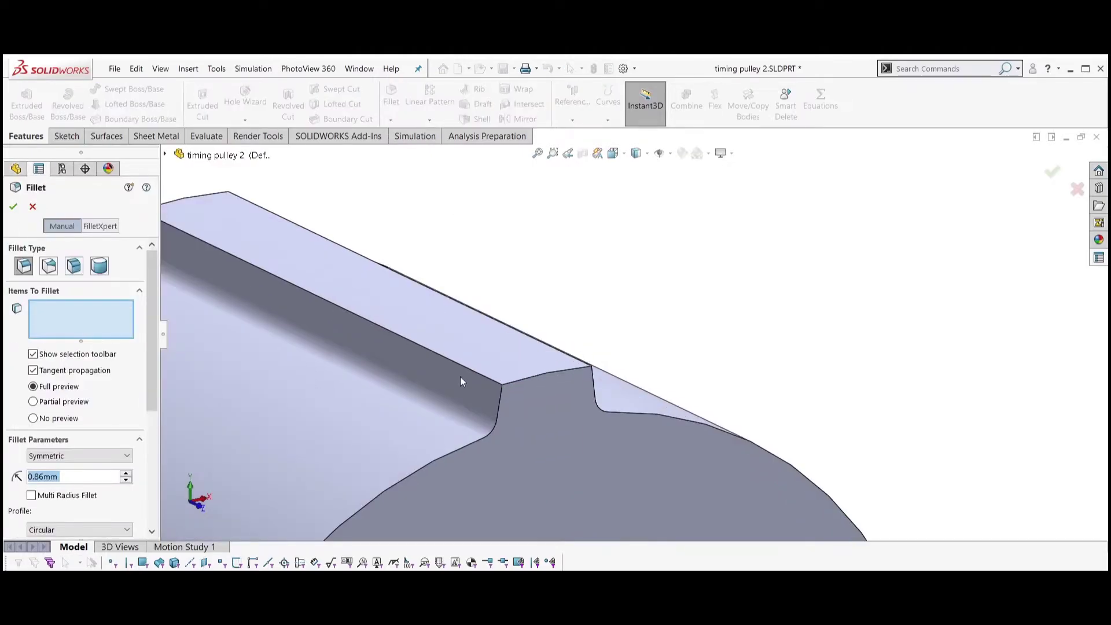
left_click(472, 376)
middle_click_drag(472, 376, 590, 366)
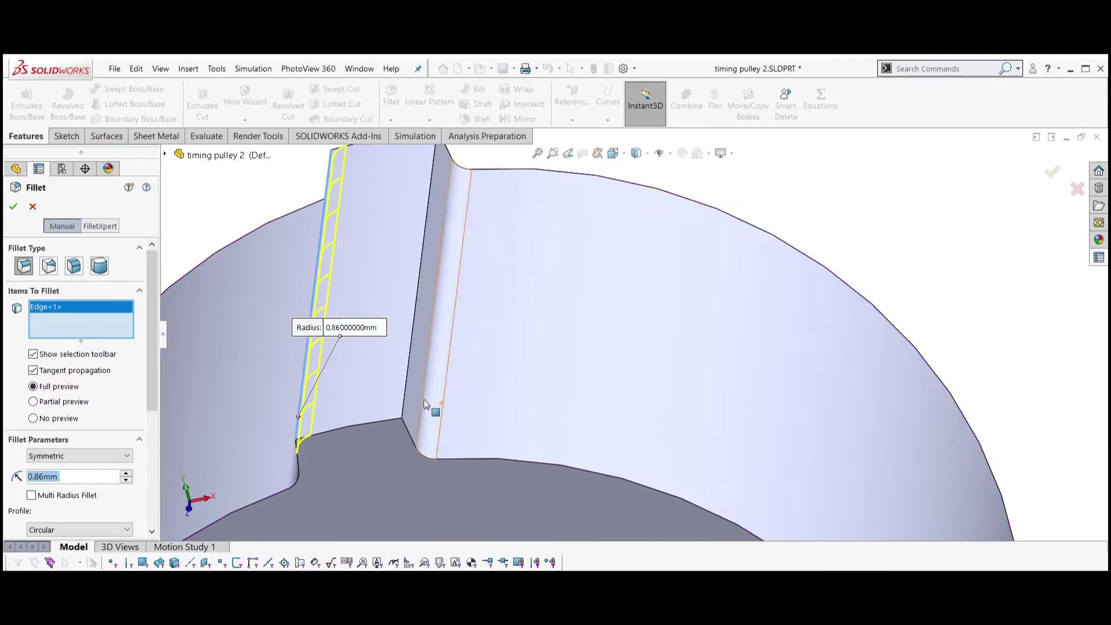
left_click(431, 353)
type("=rt")
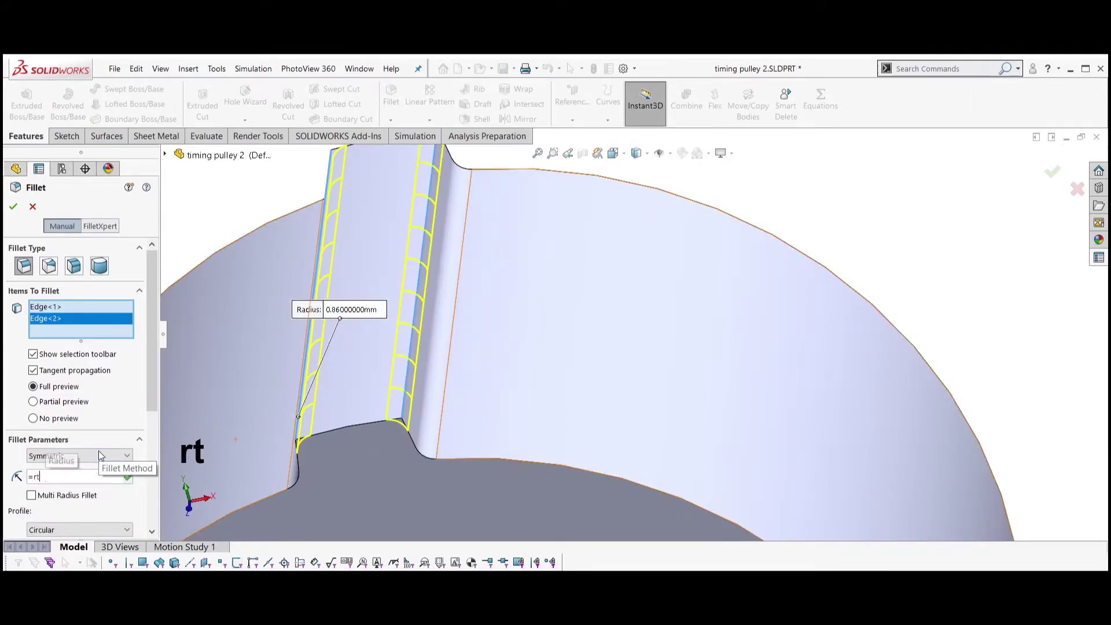
key("Return")
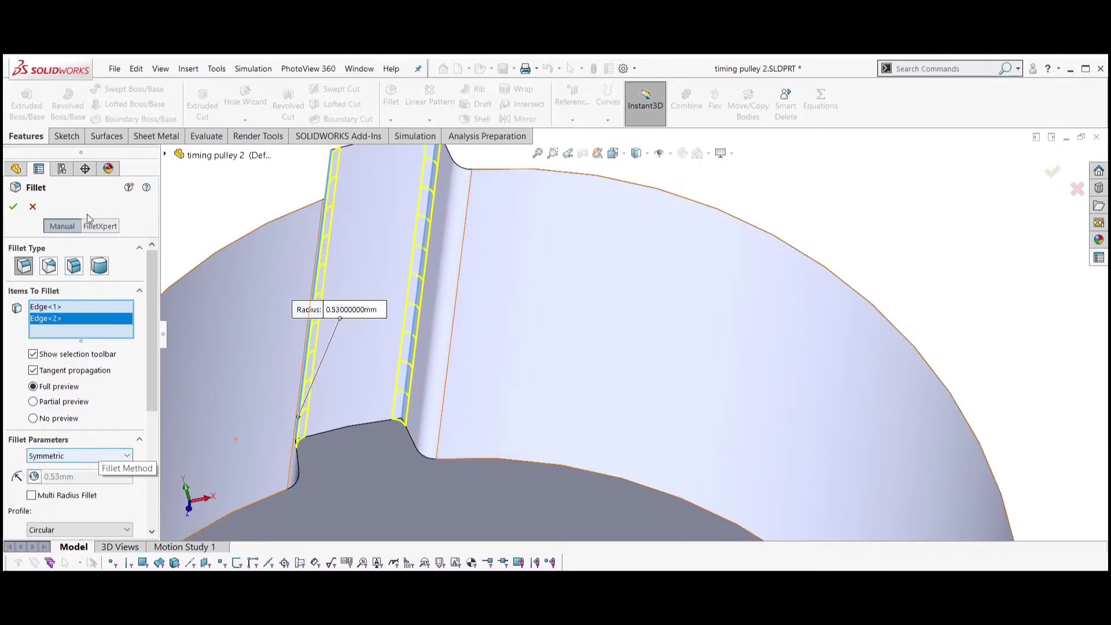
key("Return")
scroll(619, 285, "up", 2)
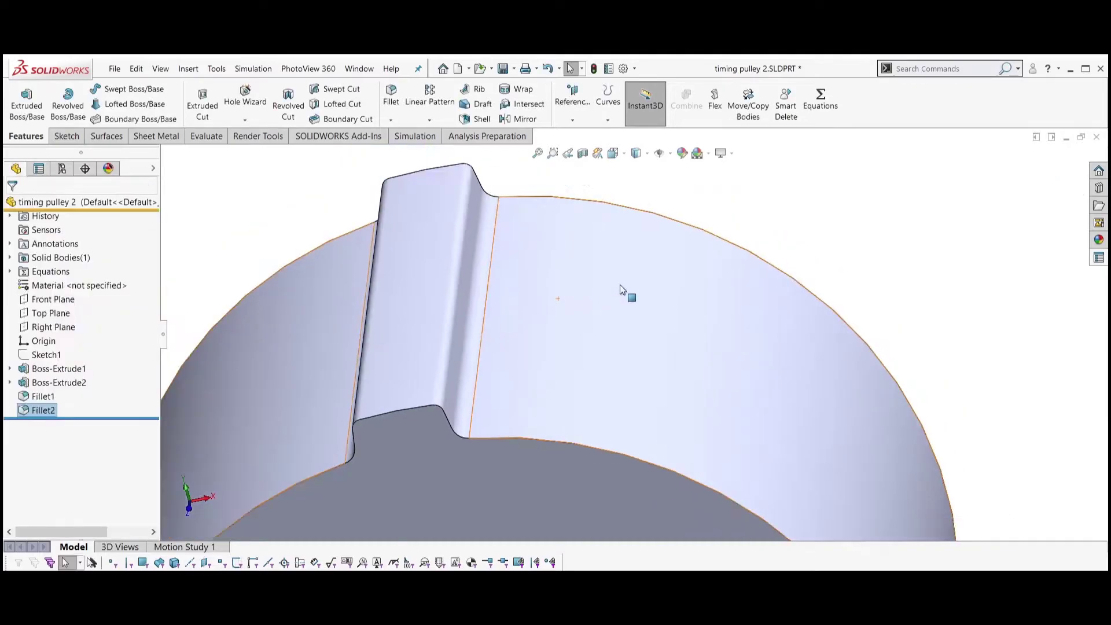
scroll(730, 278, "up", 2)
middle_click_drag(479, 264, 528, 262)
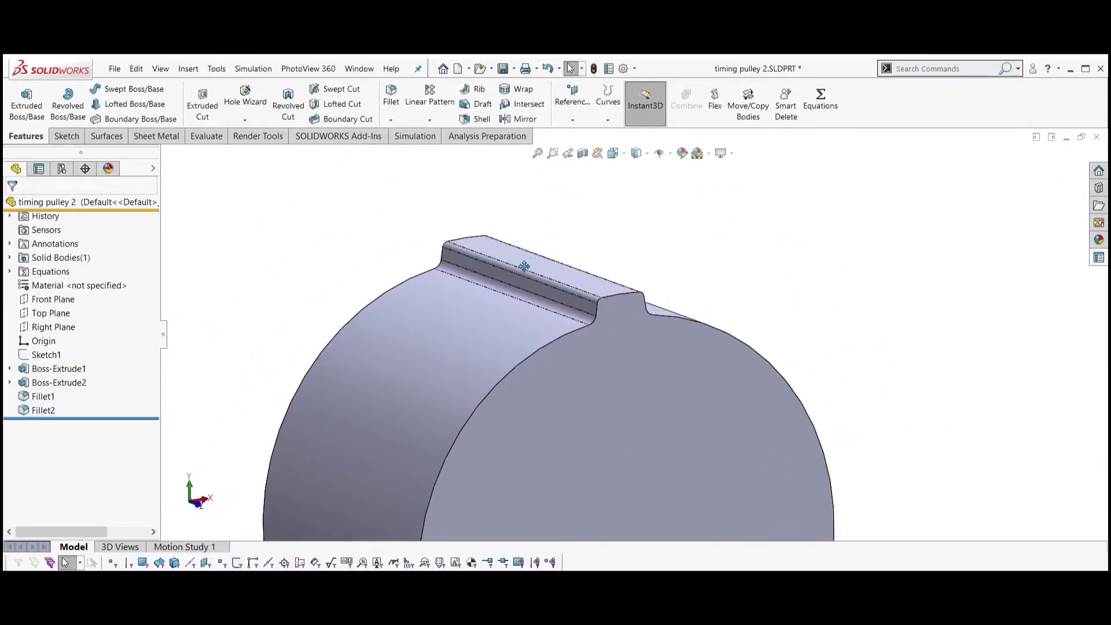
Circular-pattern Boss-Extrude2, Fillet1 and Fillet2 around the cylindrical face over 360°
left_click(438, 122)
left_click(451, 216)
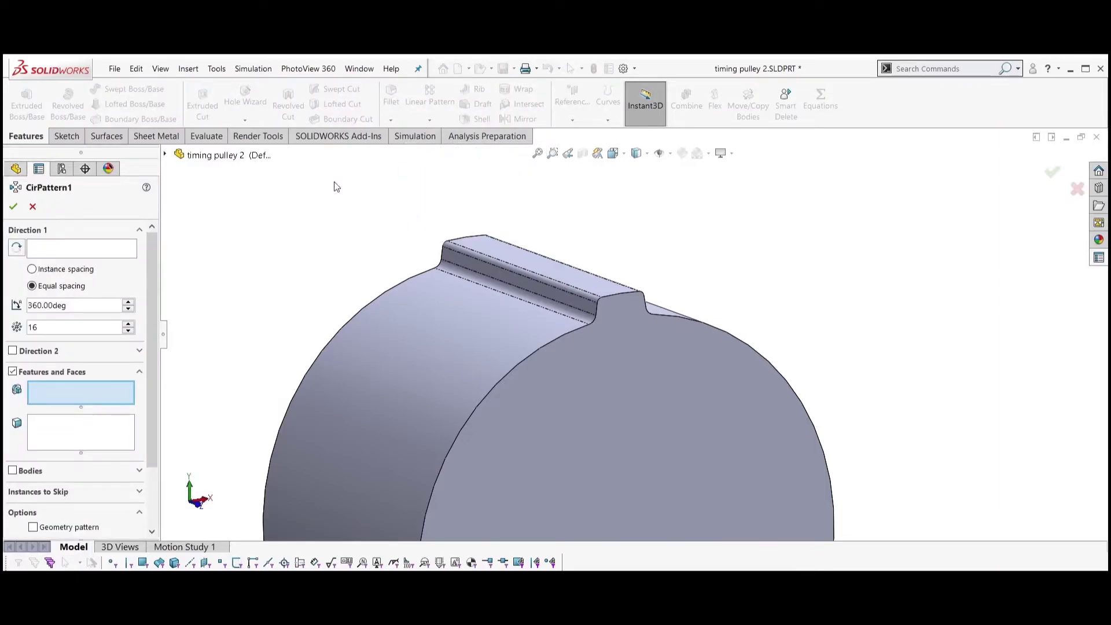
left_click(113, 256)
left_click(409, 346)
left_click(106, 387)
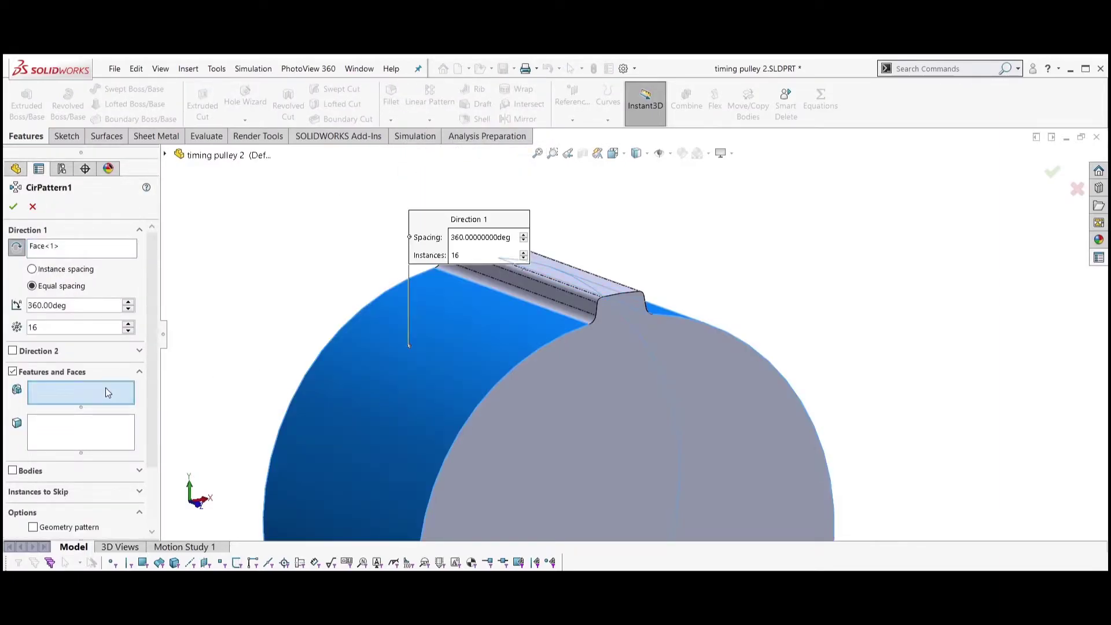
left_click(165, 155)
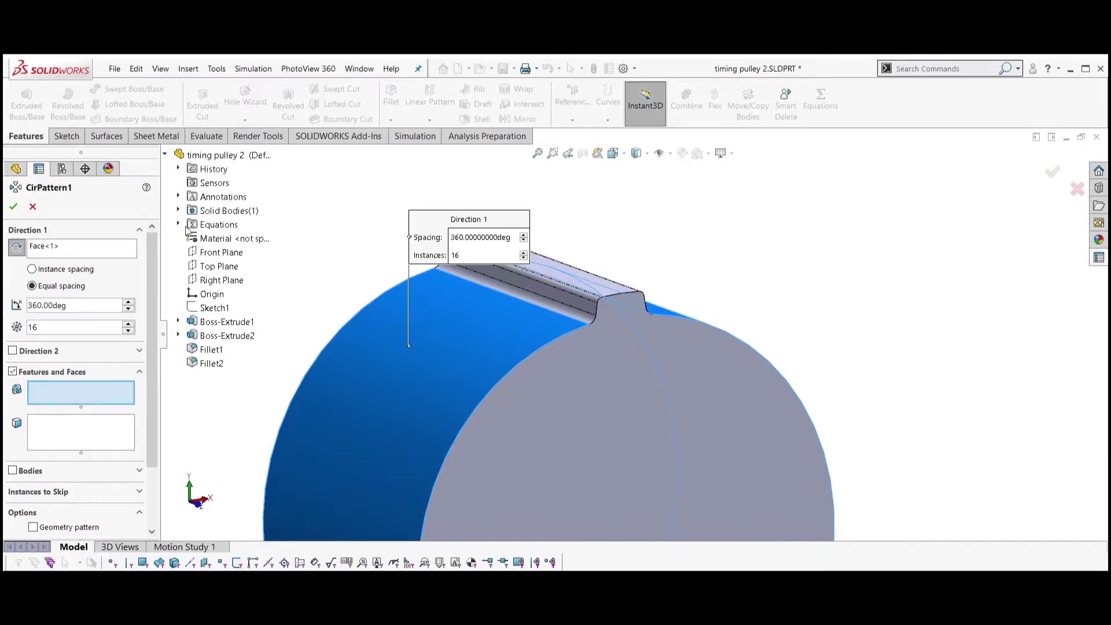
left_click(222, 336)
left_click(203, 351)
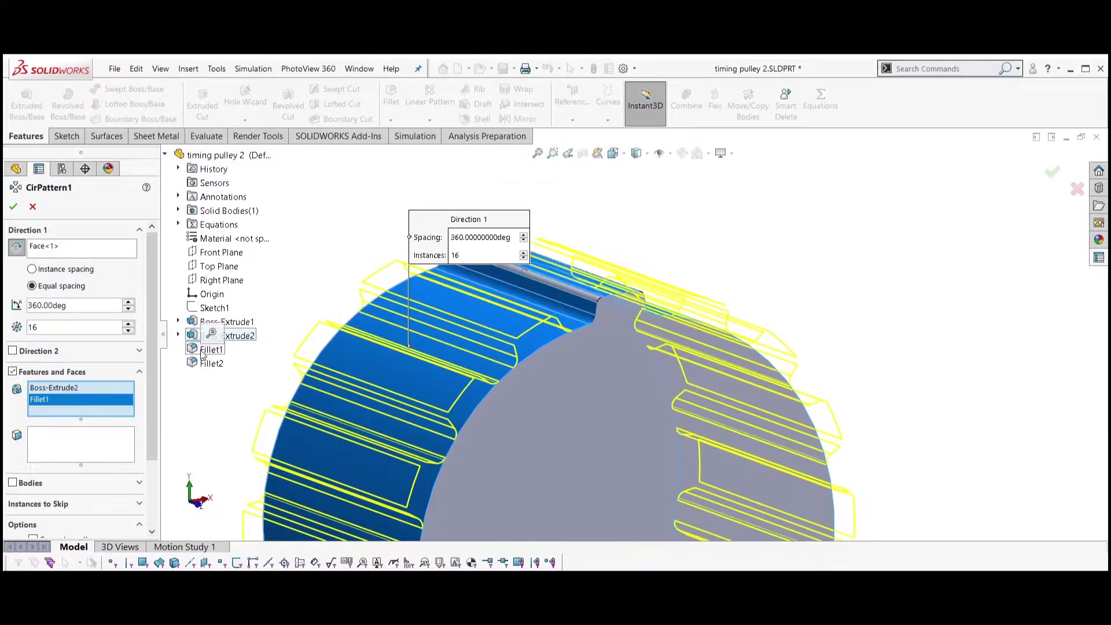
left_click(208, 364)
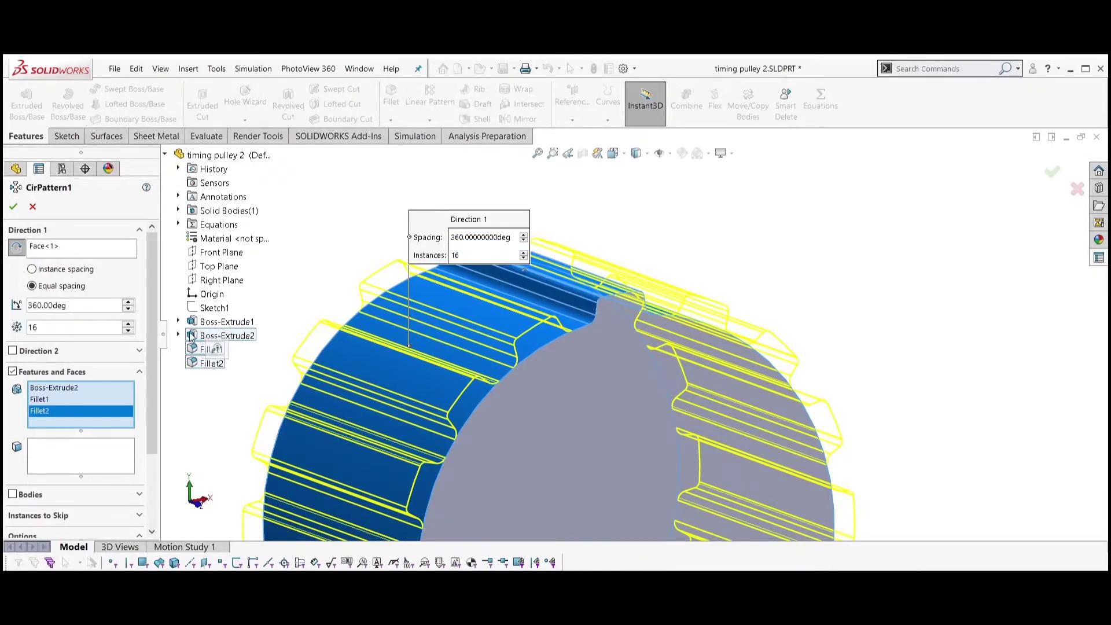
left_click(15, 208)
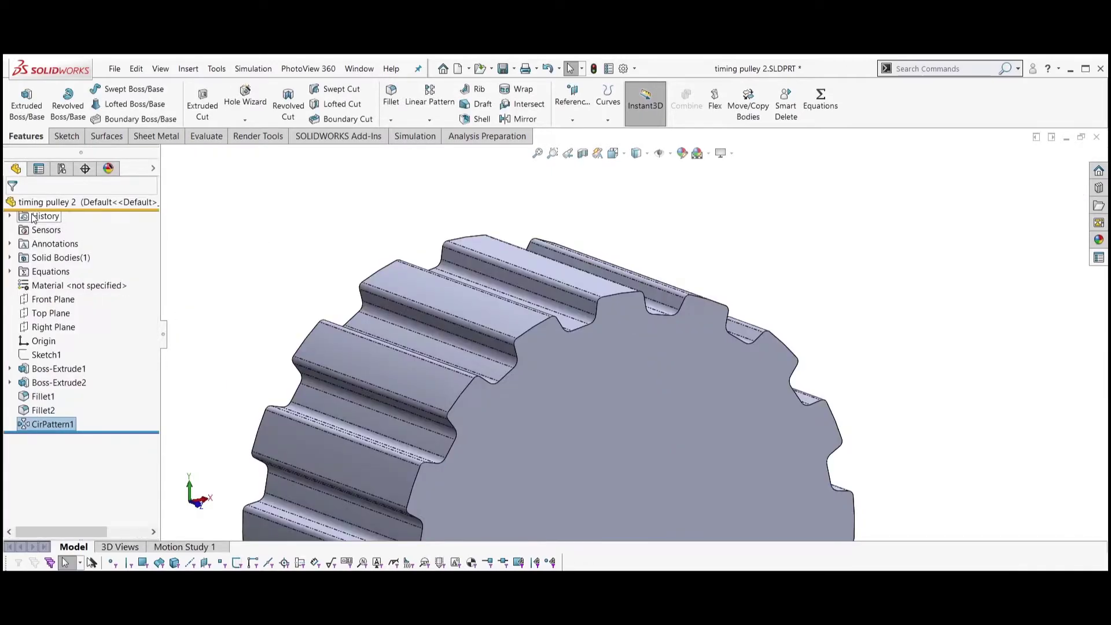
Edit CirPattern1 so its instance count is =z (16 teeth)
right_click(52, 426)
left_click(64, 374)
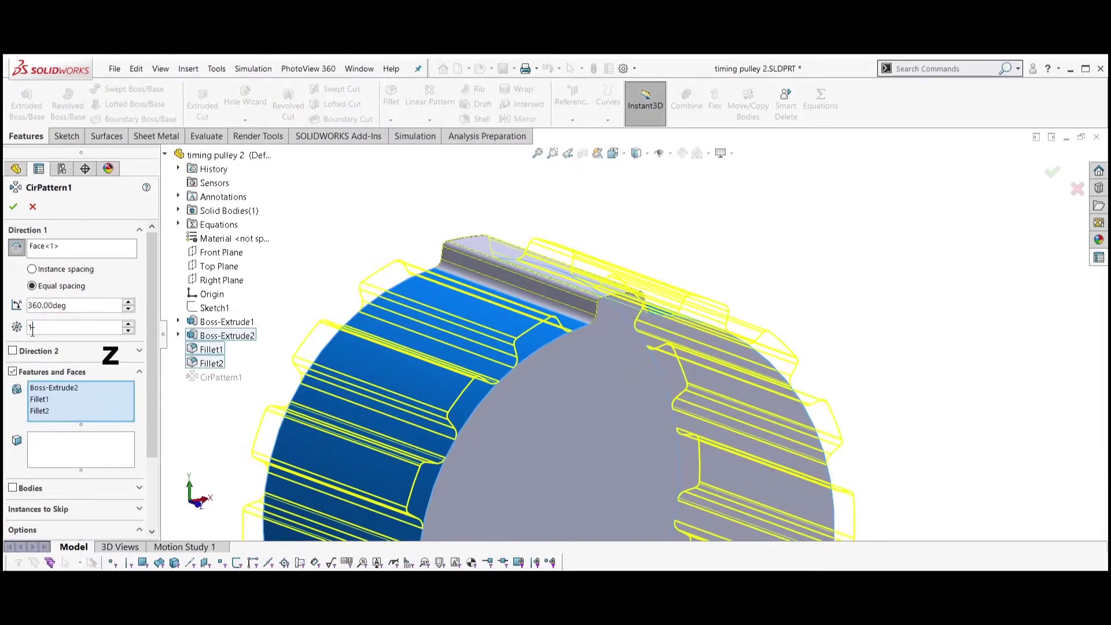
key("BackSpace")
type("=z")
left_click(35, 340)
key("Return")
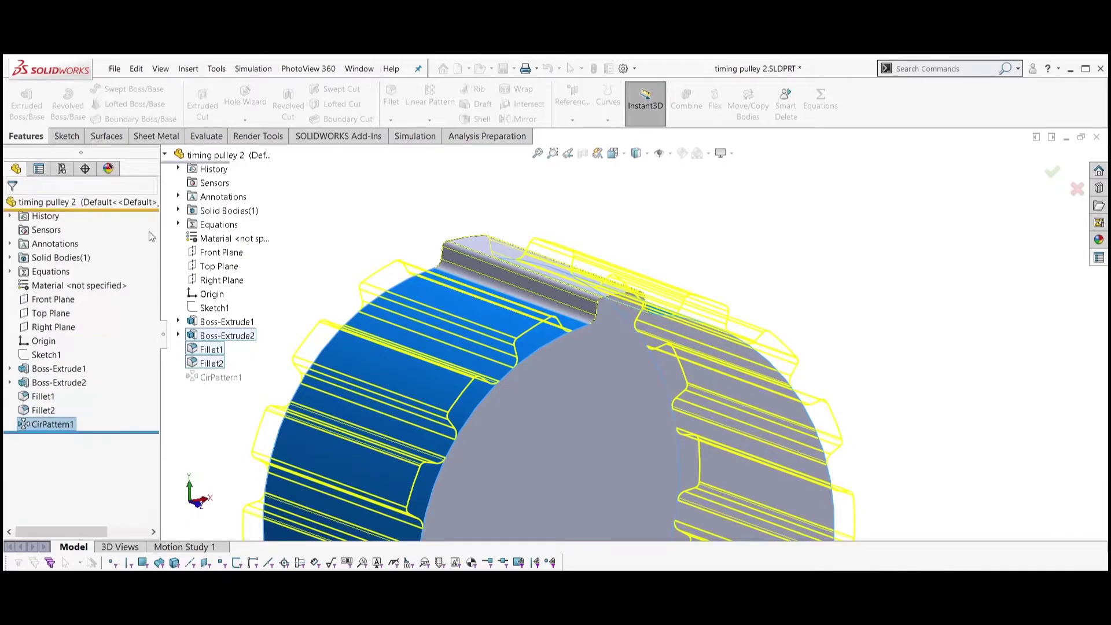
left_click(302, 263)
scroll(317, 285, "up", 2)
middle_click_drag(338, 315, 343, 236, "ctrl")
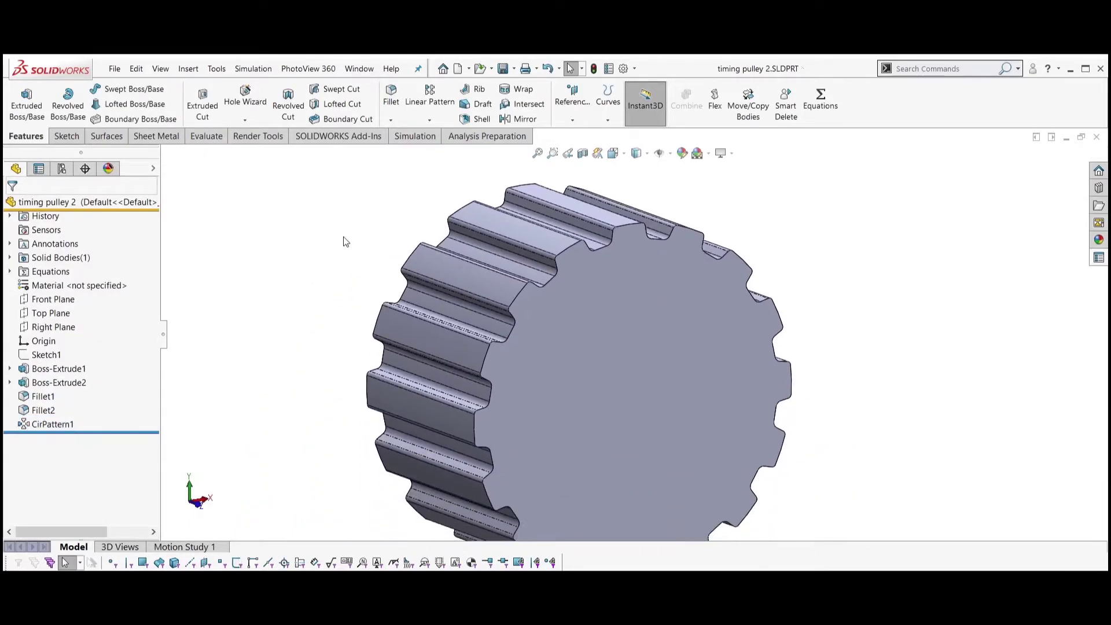
Sketch a circle centred on the origin on the Front Plane
left_click(52, 300)
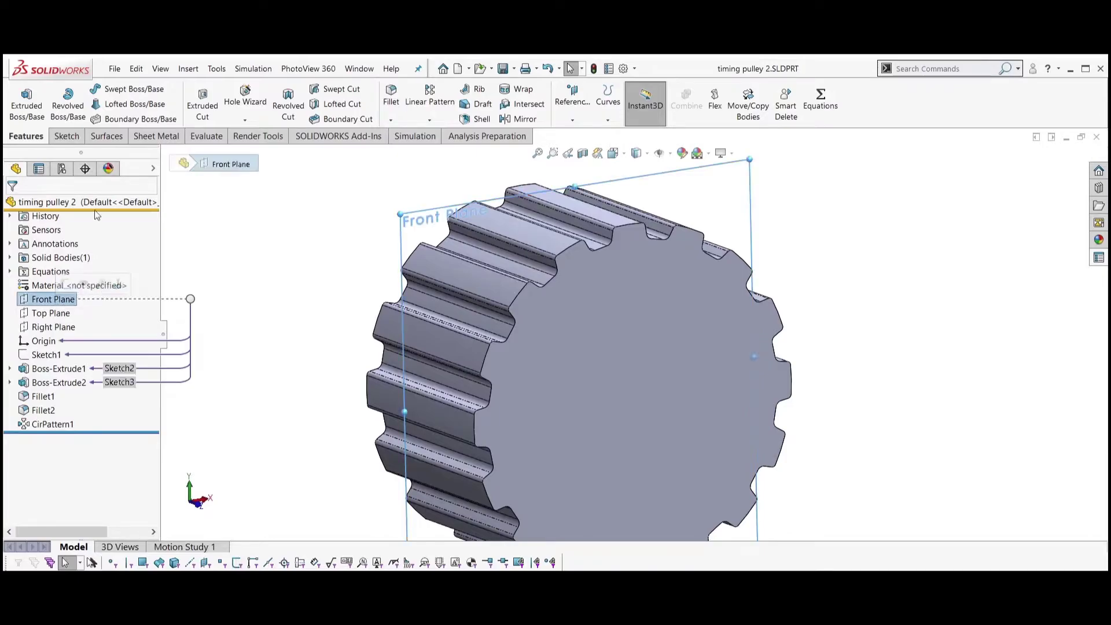
left_click(67, 138)
left_click(21, 99)
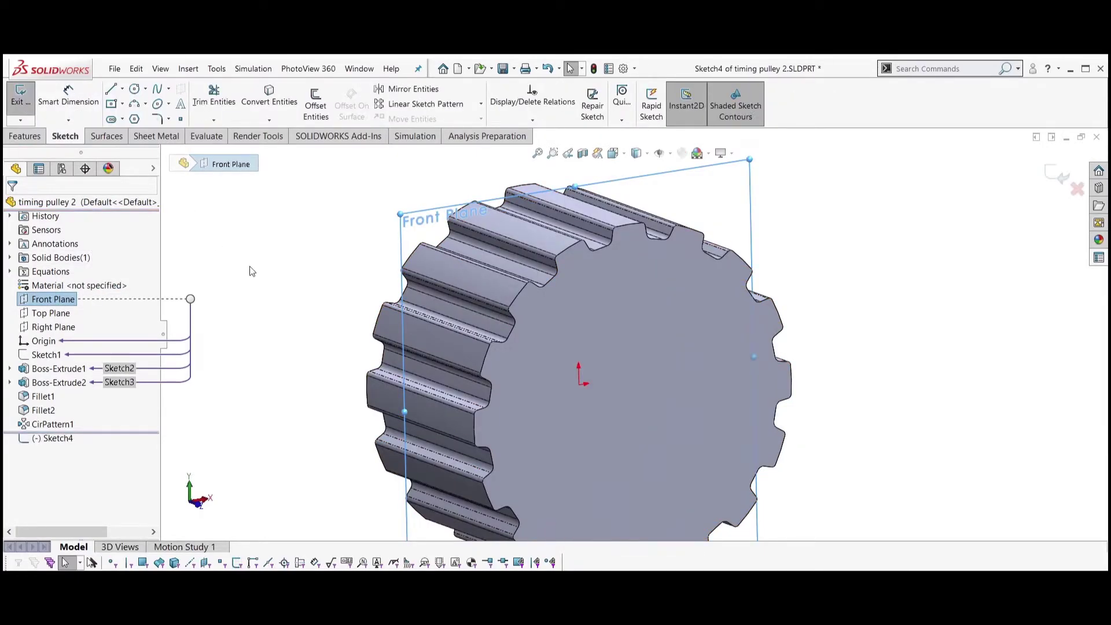
key("ctrl+8")
left_click(135, 89)
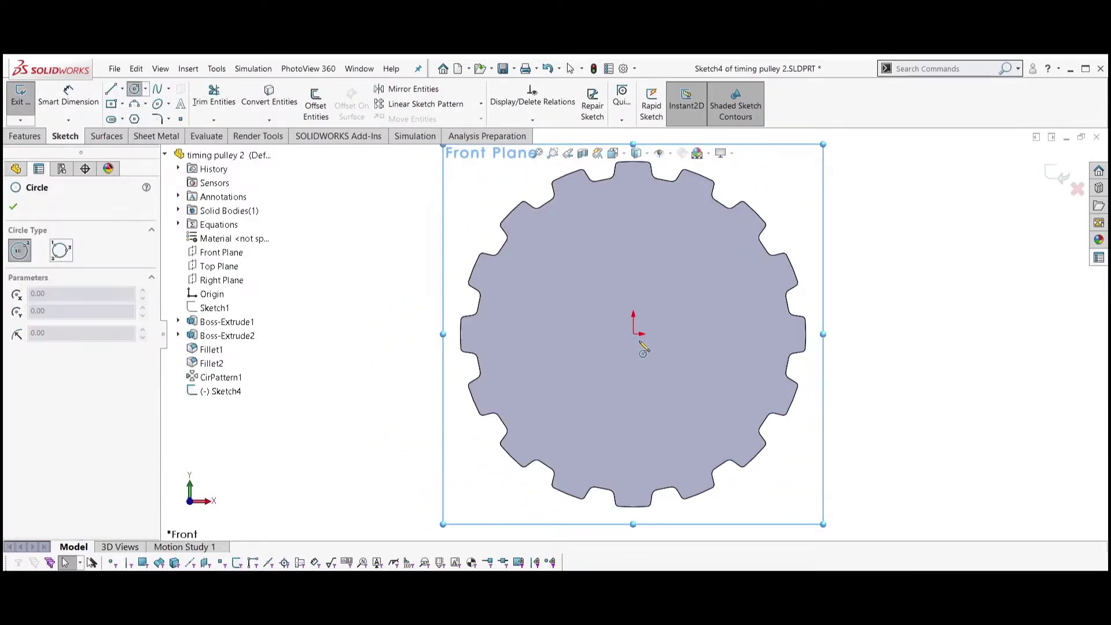
left_click(633, 334)
left_click(709, 258)
key("Escape")
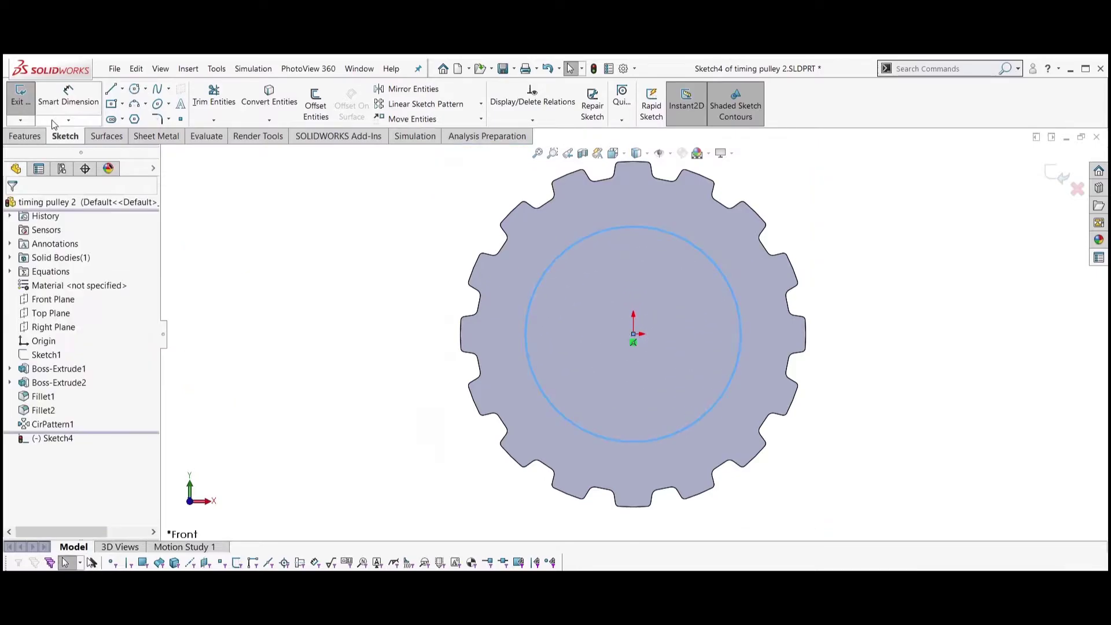
Dimension the circle's diameter as =dc3, giving Ø40 mm
left_click(65, 98)
left_click(744, 324)
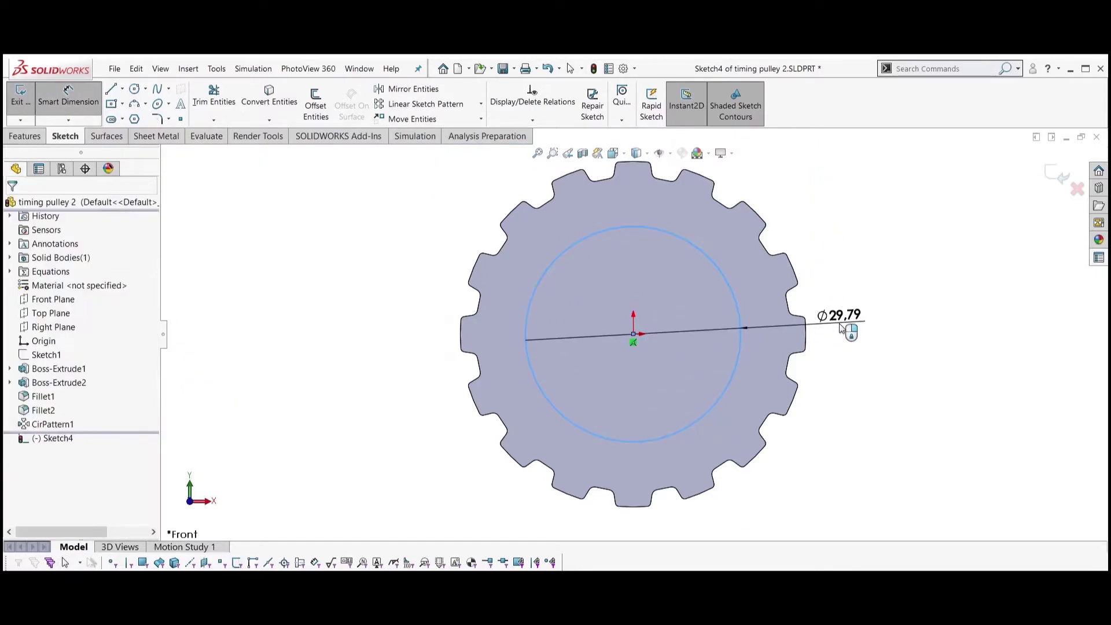
left_click(840, 328)
type("=dc3")
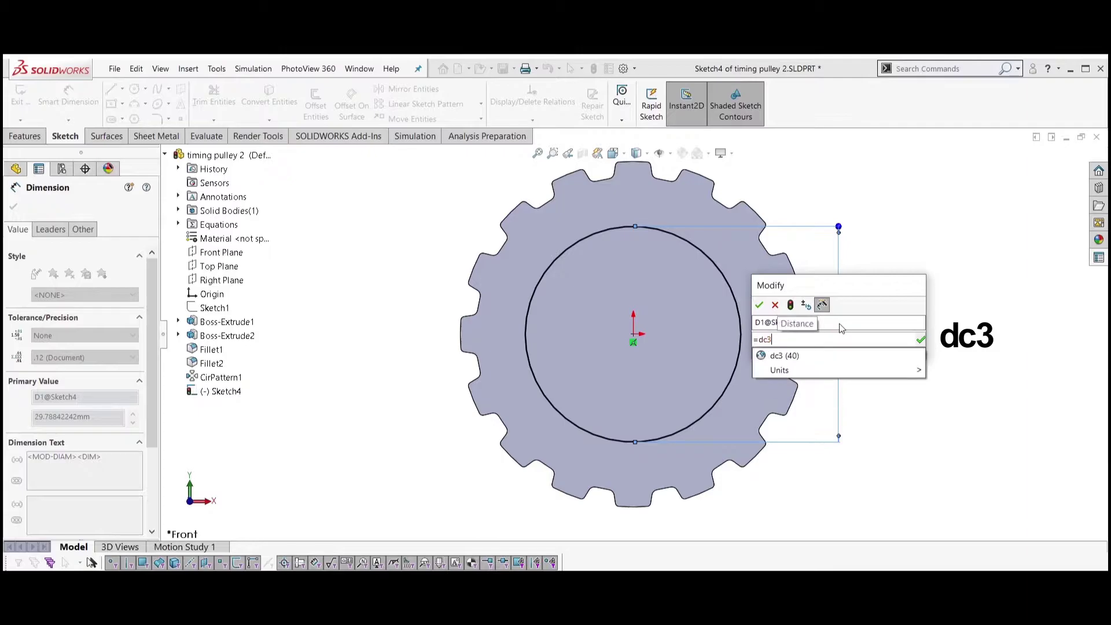
key("Return")
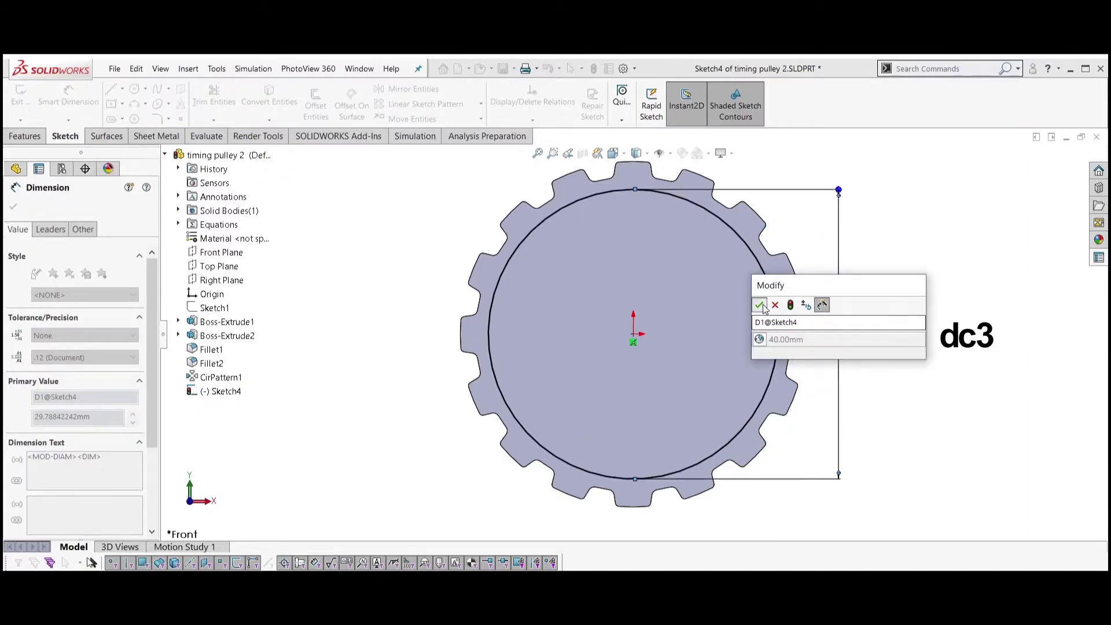
left_click(760, 306)
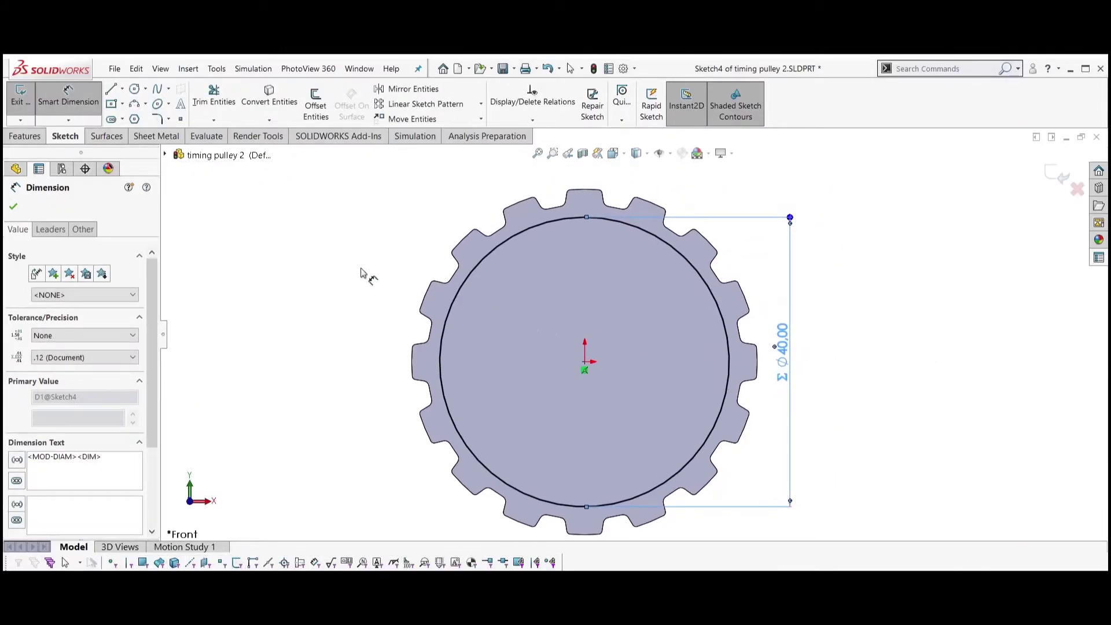
key("Escape")
left_click(24, 136)
left_click(26, 105)
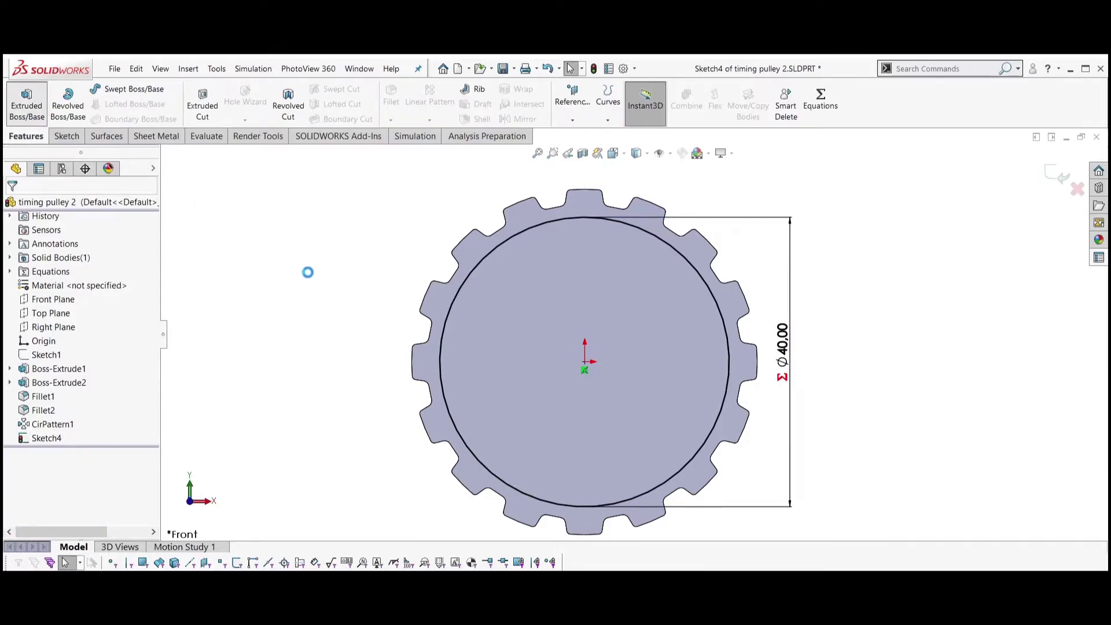
Extrude the Ø40 mm circle mid-plane to =b2 (32 mm) as Boss-Extrude3
left_click(52, 286)
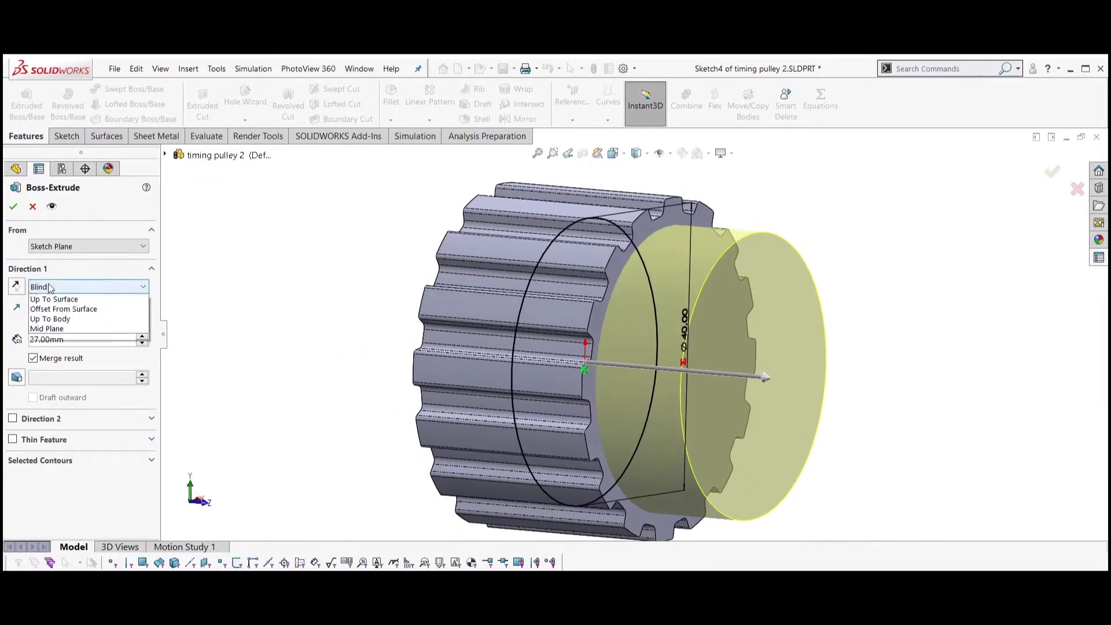
left_click(53, 355)
type("=")
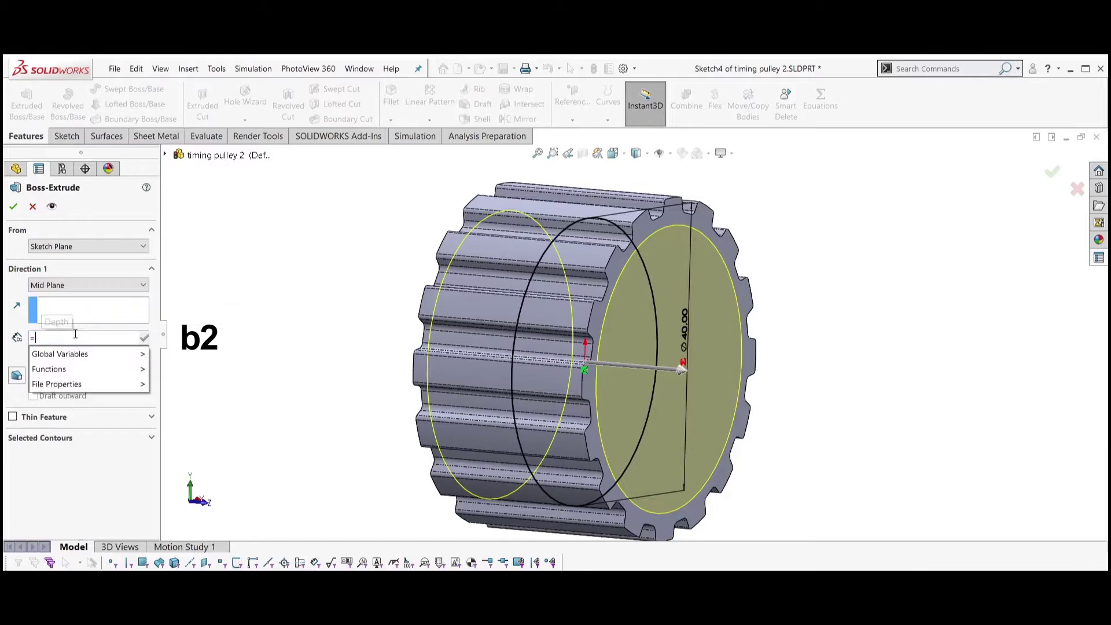
type("\"b")
key("Down")
key("Down")
key("Return")
key("Return")
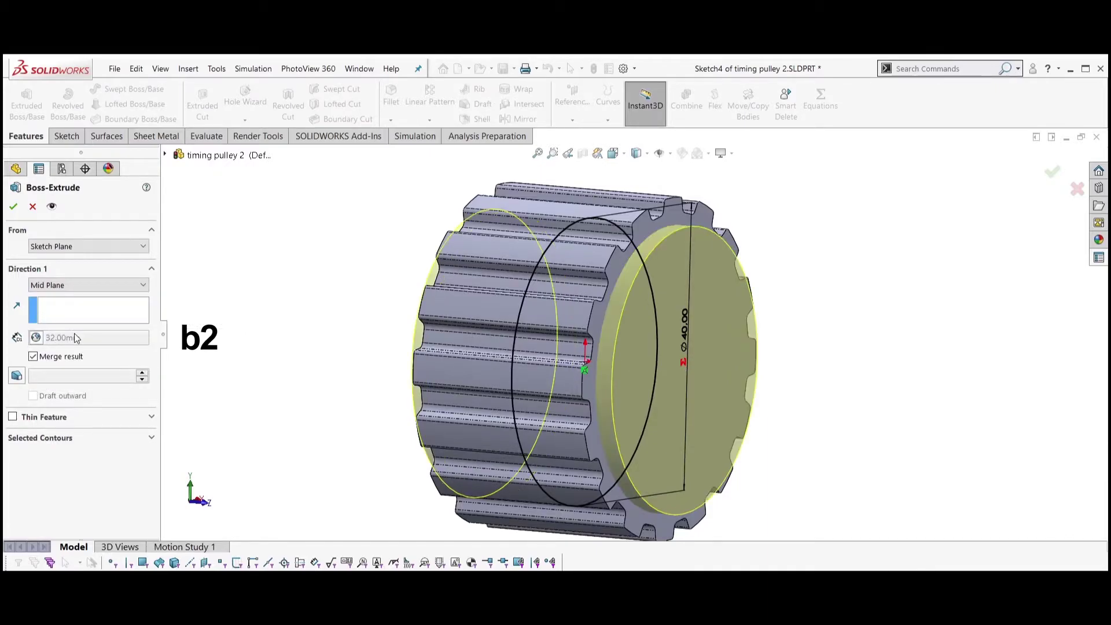
left_click(15, 207)
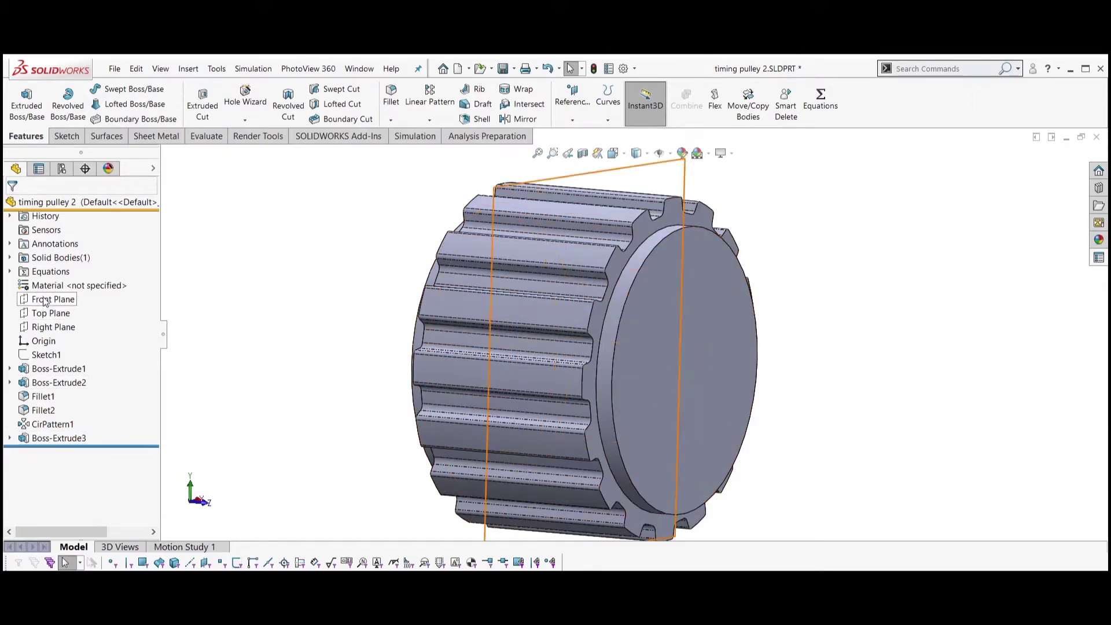
Hide the Boss-Extrude3 pulley body
left_click(50, 327)
middle_click_drag(273, 355, 317, 352)
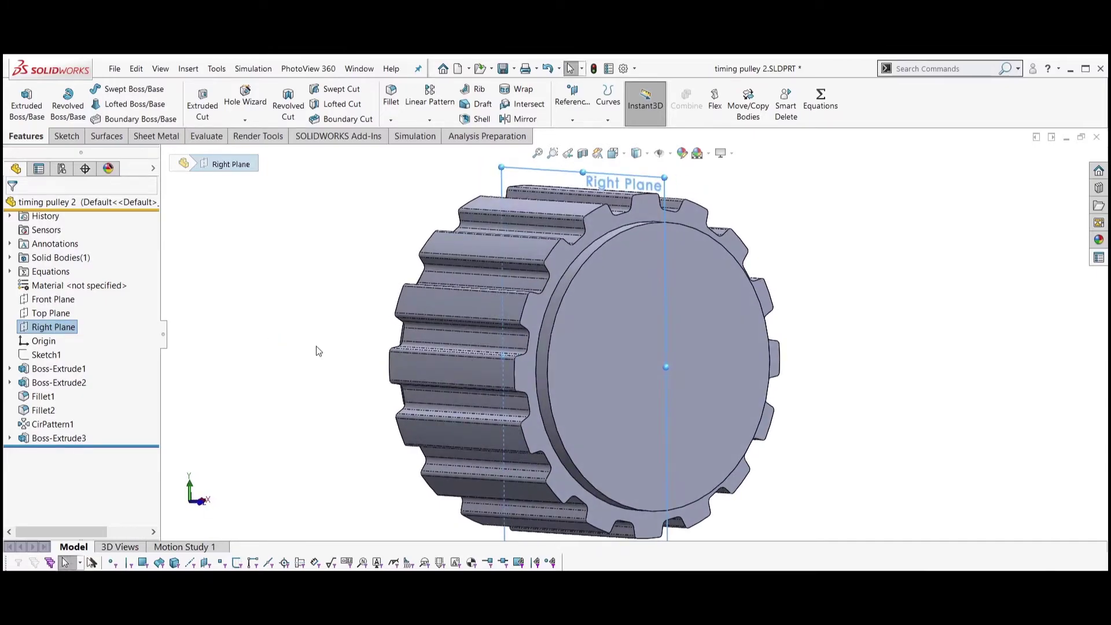
right_click(76, 438)
left_click(85, 390)
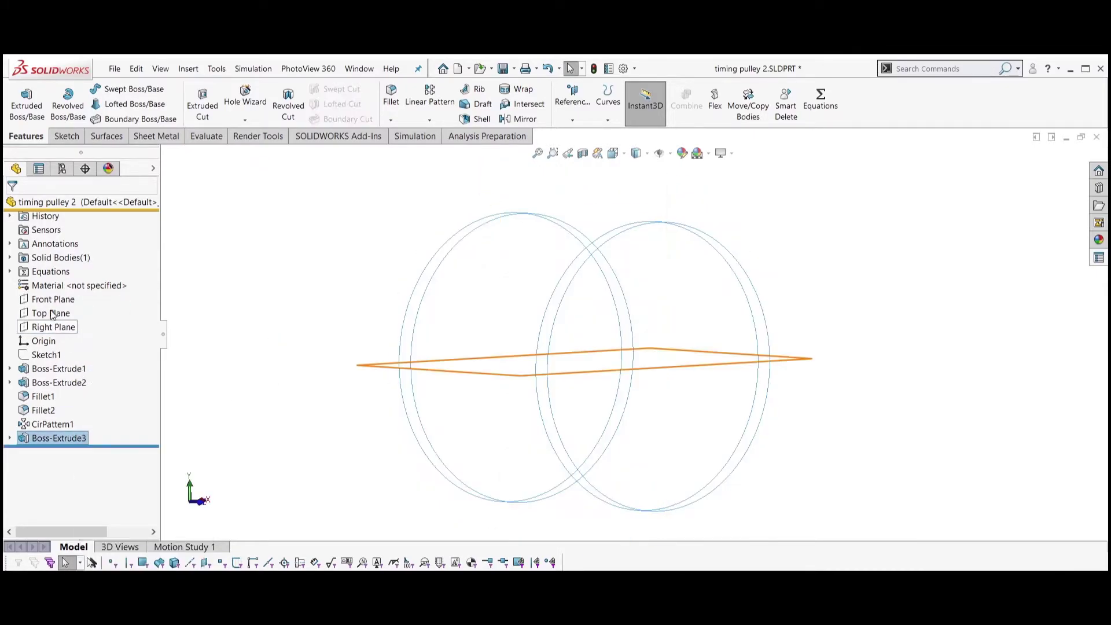
Start a Right Plane sketch with an infinite horizontal centerline through the origin
left_click(51, 328)
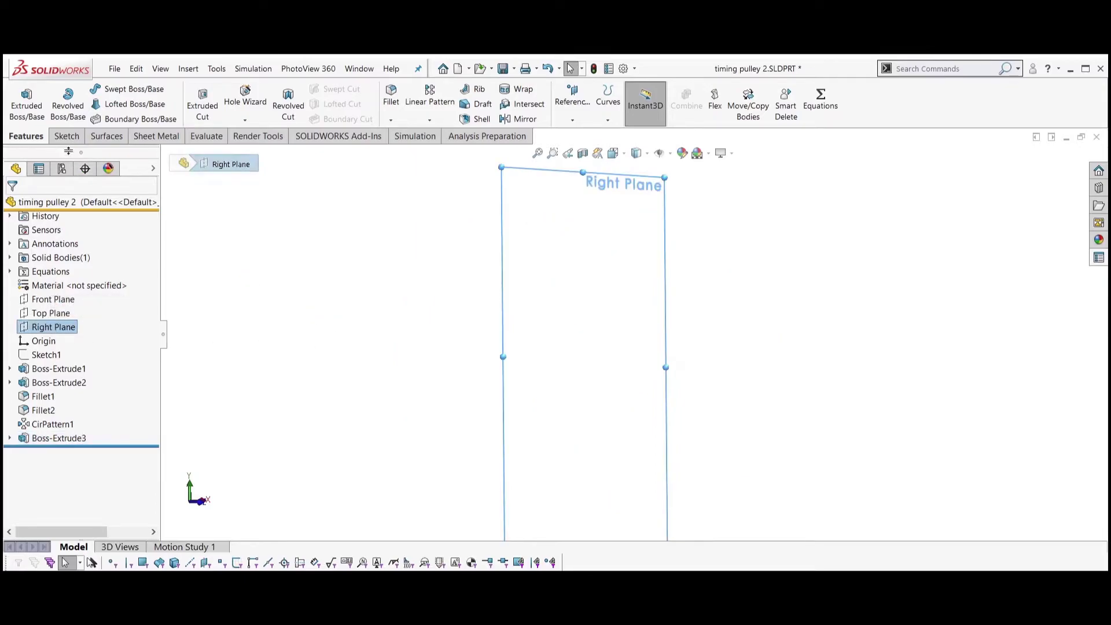
left_click(67, 136)
left_click(20, 99)
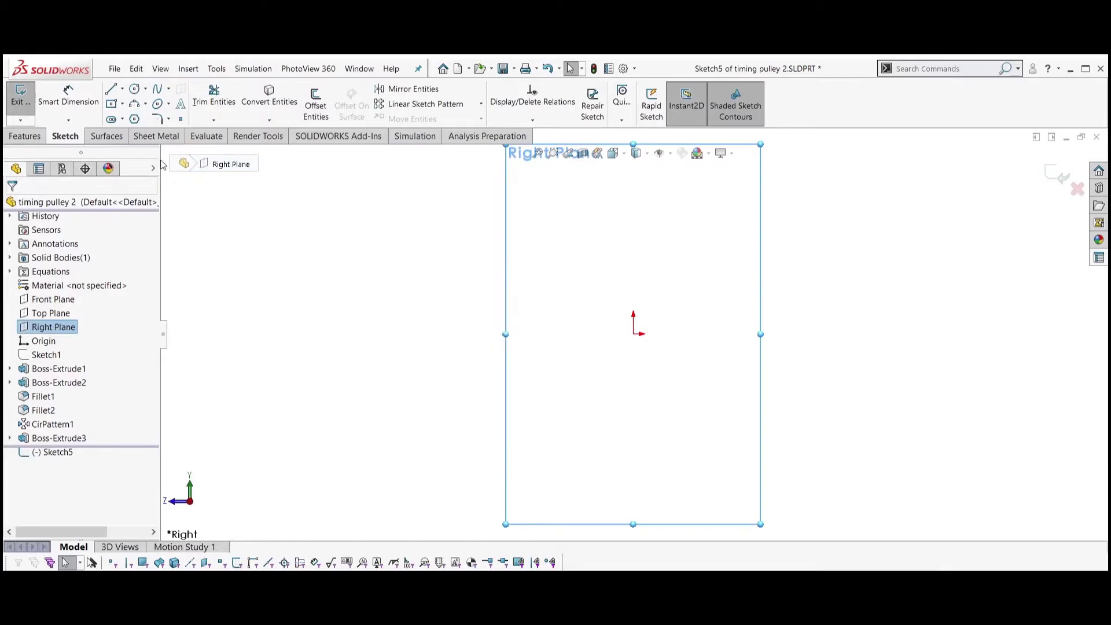
left_click(122, 88)
left_click(155, 117)
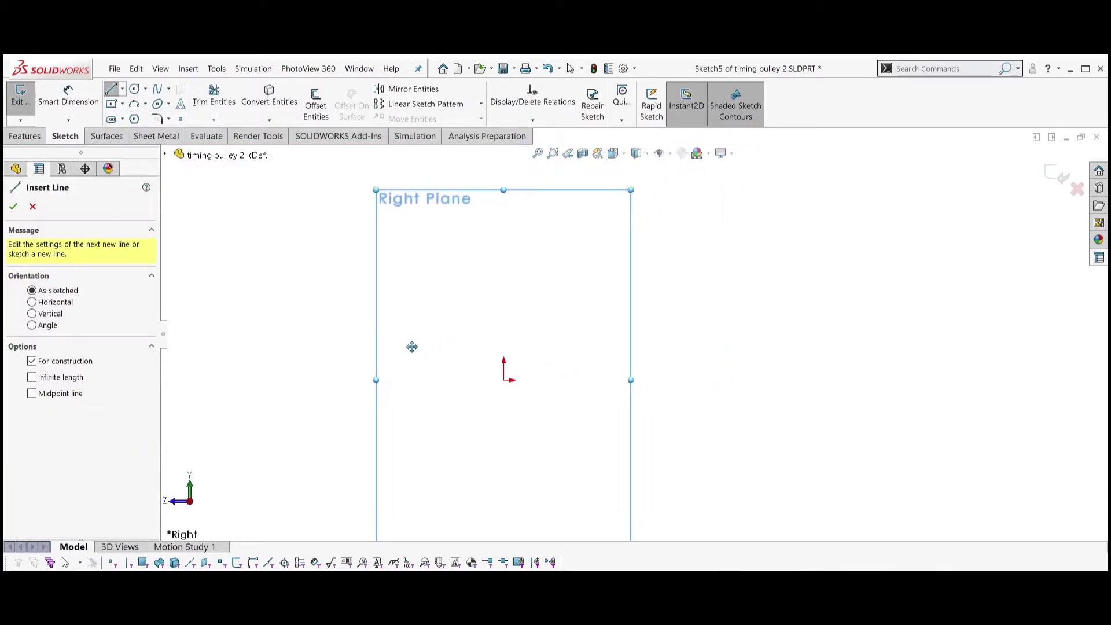
left_click(535, 380)
left_click(668, 380)
key("Escape")
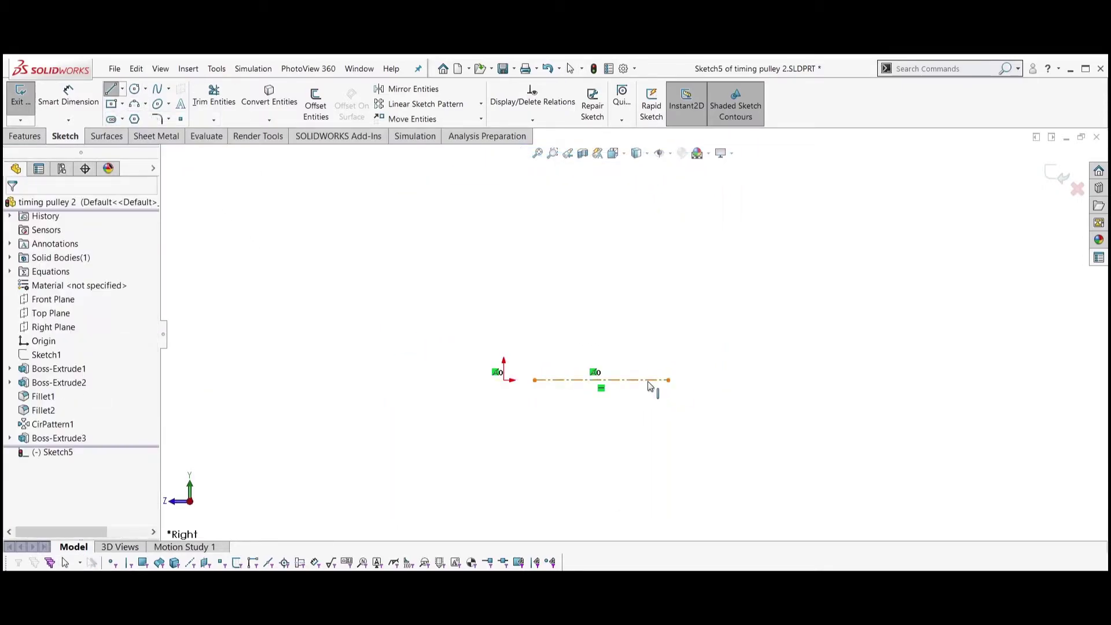
left_click(650, 380)
left_click(76, 441)
left_click(589, 454)
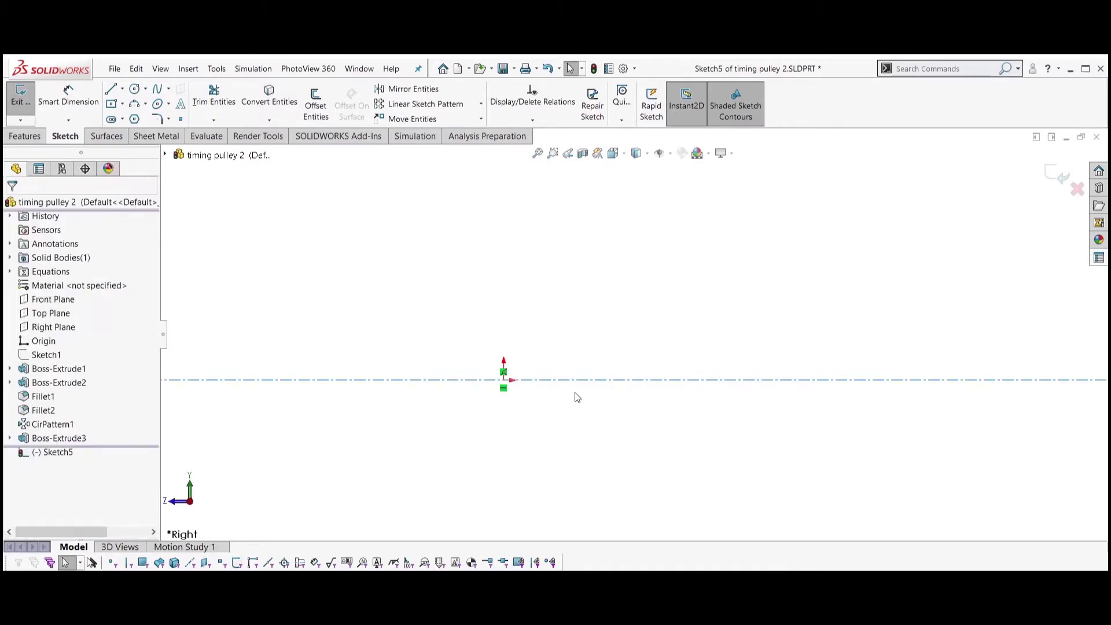
Draw the closed, bent flange line profile above the centerline
left_click(110, 89)
left_click(542, 286)
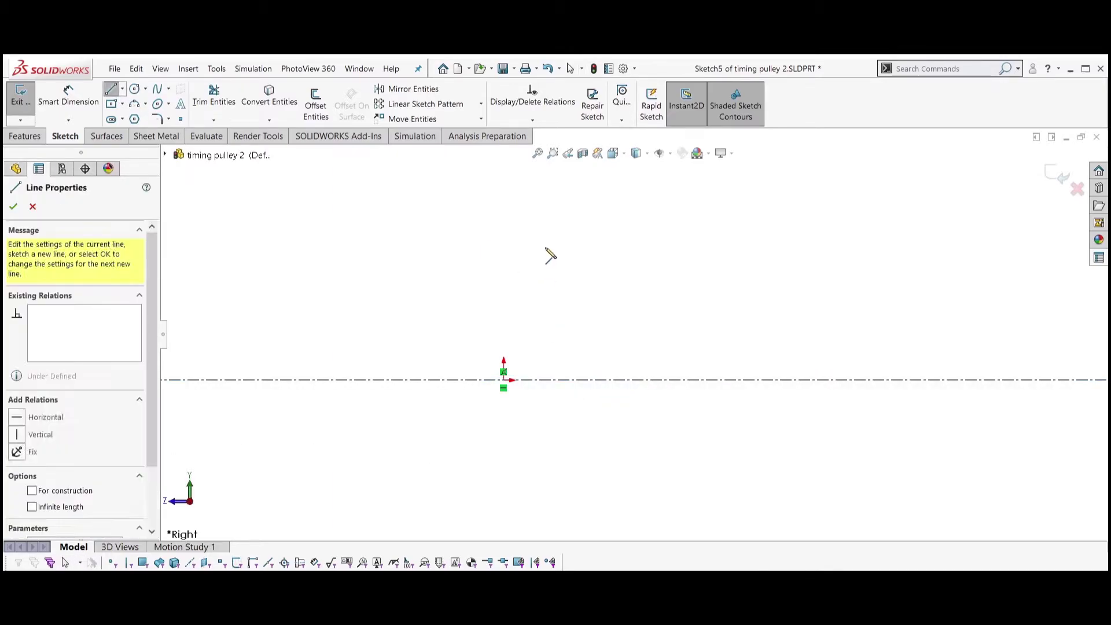
left_click(543, 241)
left_click(568, 203)
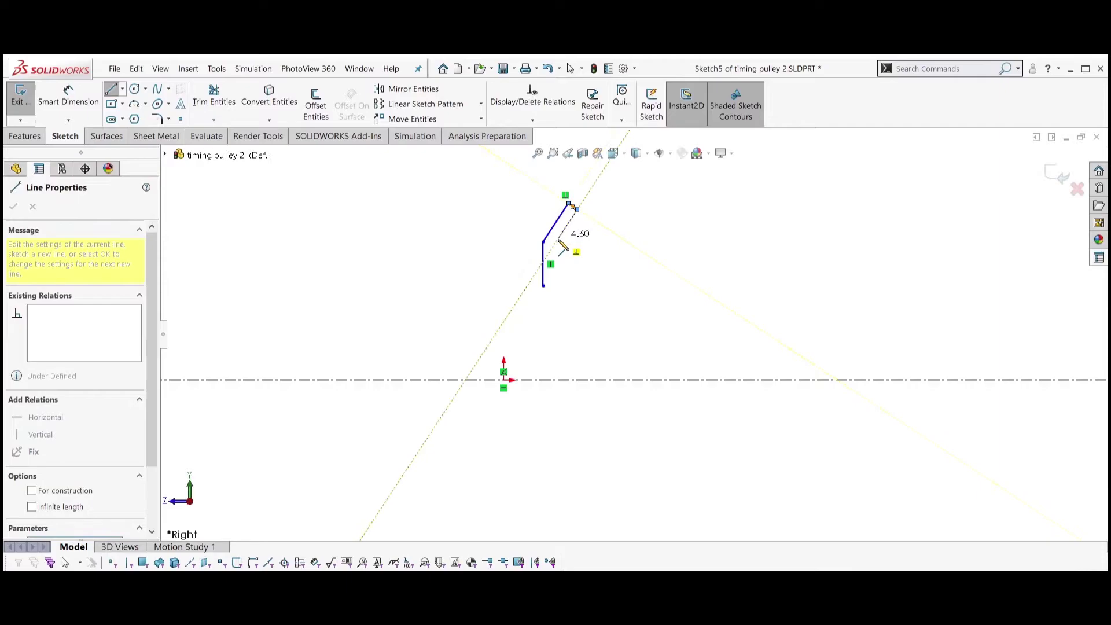
left_click(556, 242)
left_click(555, 286)
left_click(542, 286)
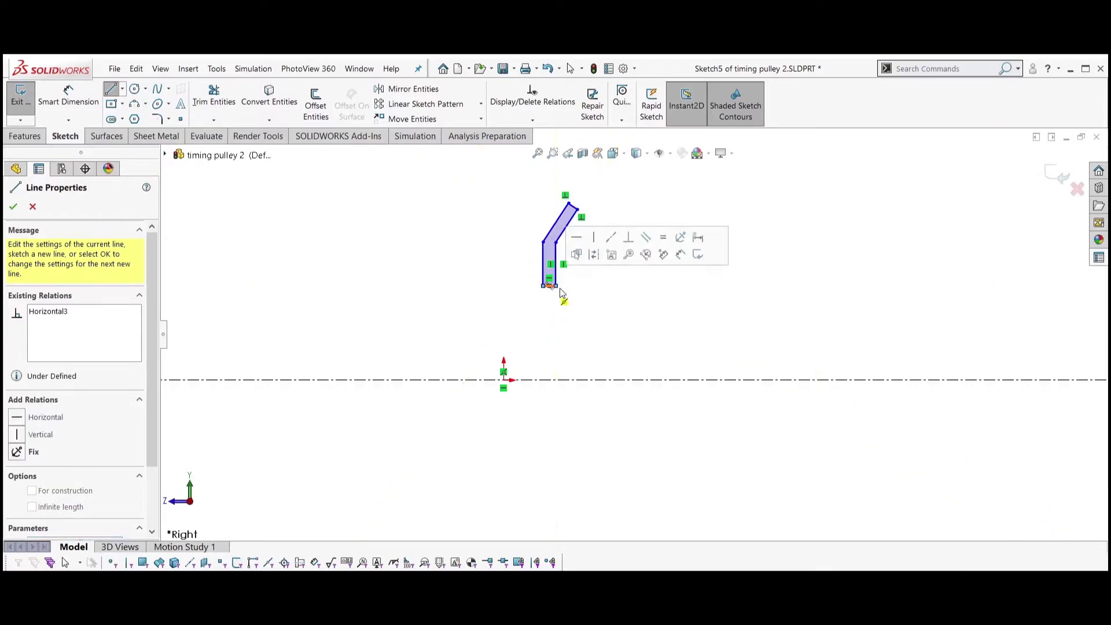
scroll(580, 303, "down", 2)
scroll(580, 302, "down", 1)
key("Escape")
scroll(579, 302, "up", 1)
Dimension the profile's leg width with the equation =tc, giving 1.60 mm
middle_click_drag(621, 267, 612, 330, "ctrl")
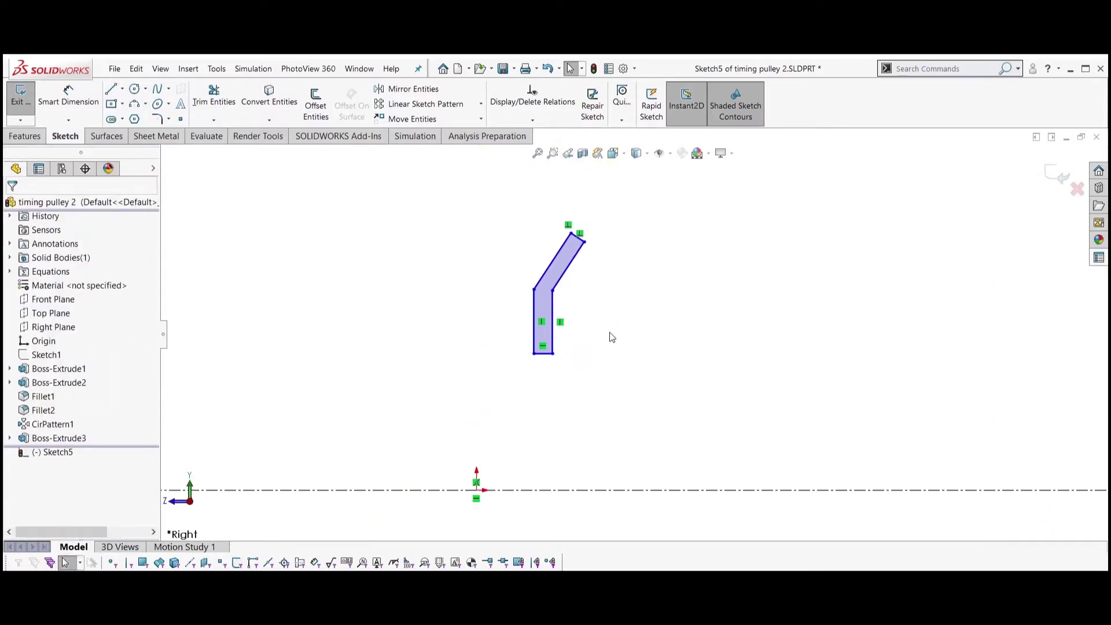
left_click(69, 101)
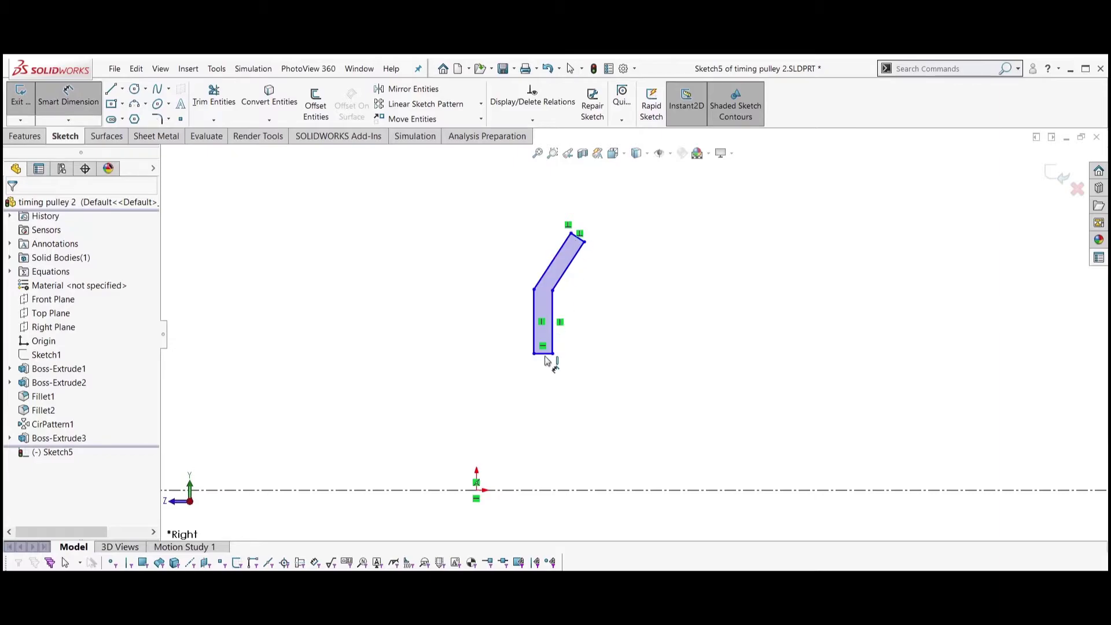
left_click(534, 334)
left_click(632, 403)
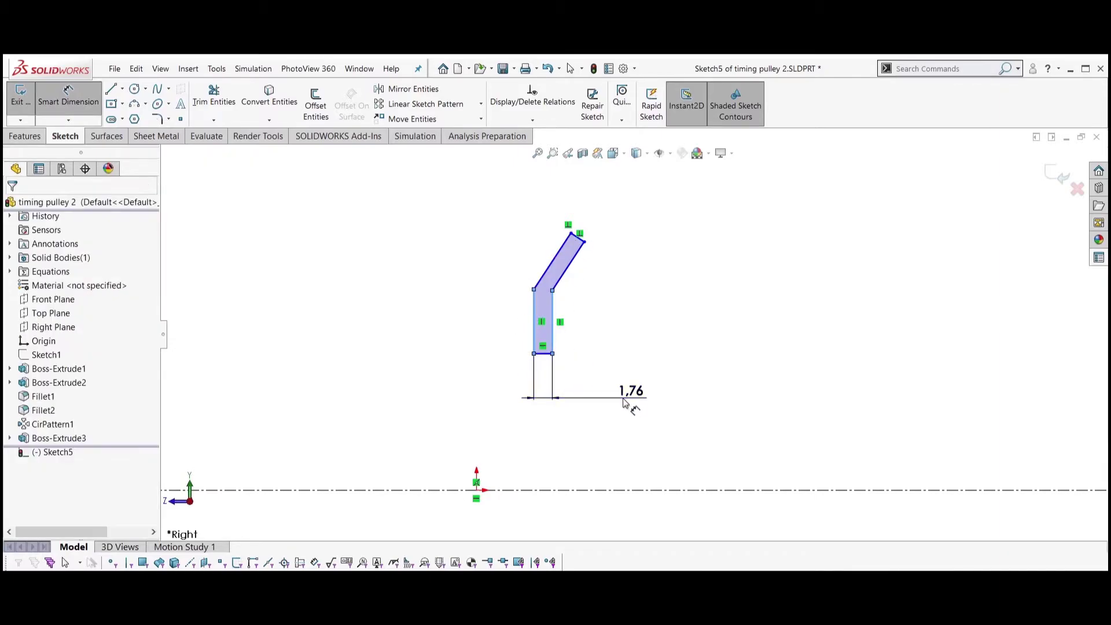
type("=tc")
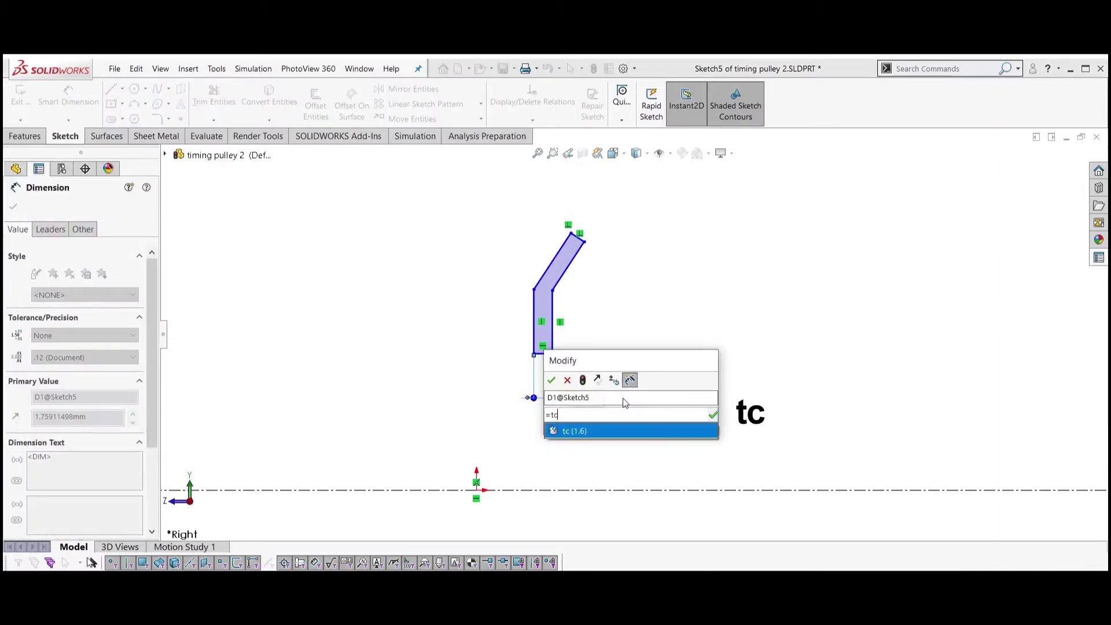
key("Return")
key("Return")
left_click(552, 380)
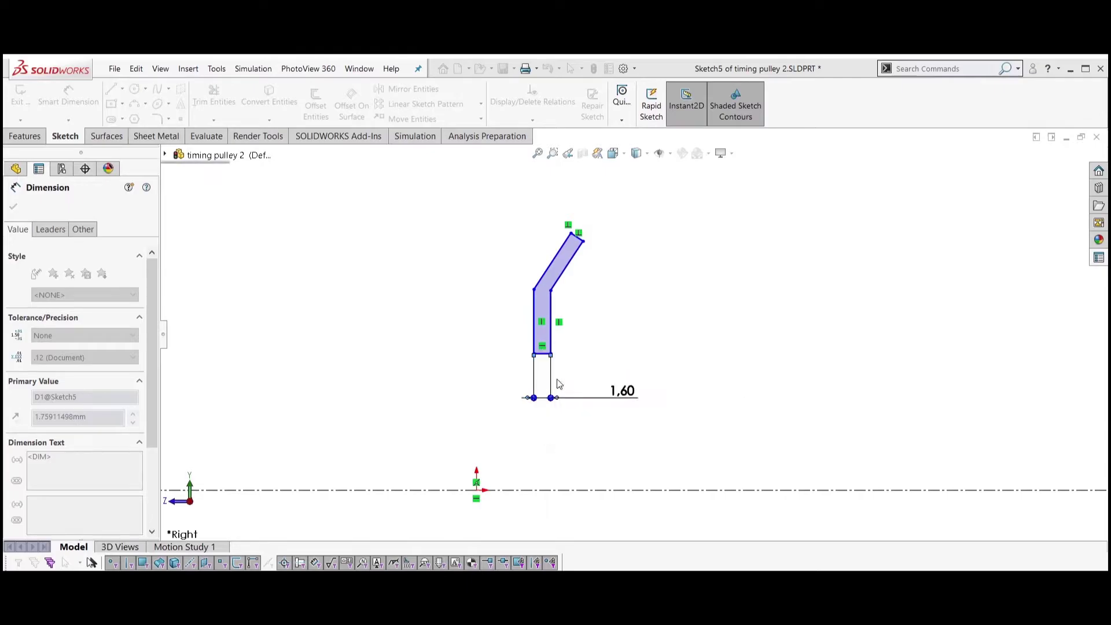
scroll(575, 340, "down", 2)
key("Escape")
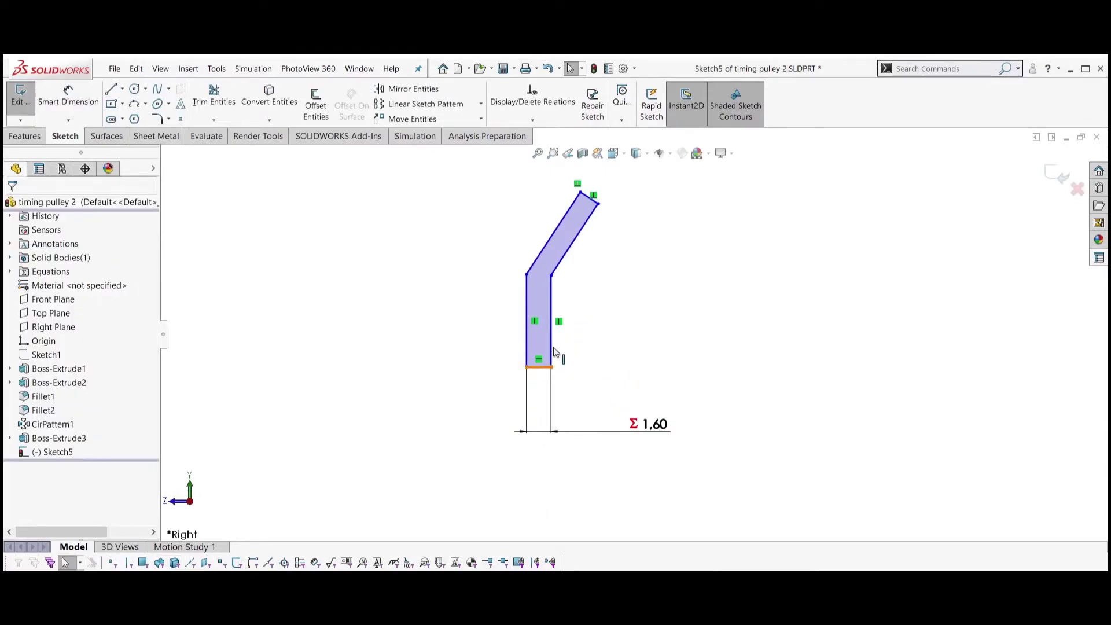
Make the profile's top and bottom edges equal in length
left_click(544, 366)
left_click(589, 198, "ctrl")
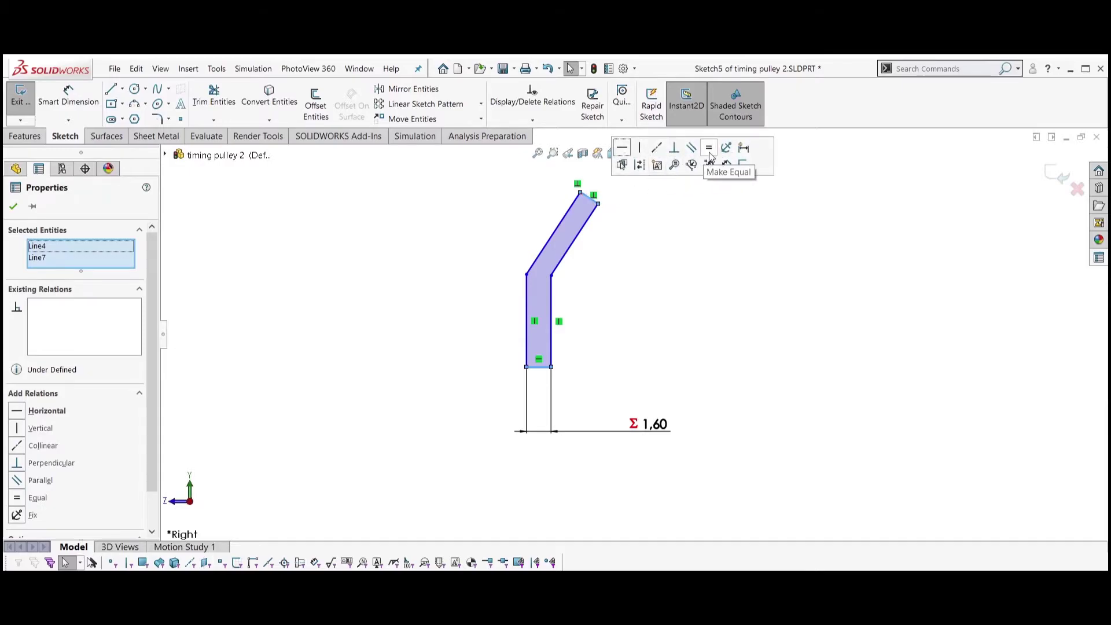
left_click(709, 156)
Dimension the profile's bottom edge 40 mm from the centerline via =dc3
left_click(684, 287)
left_click(68, 95)
scroll(495, 397, "up", 1)
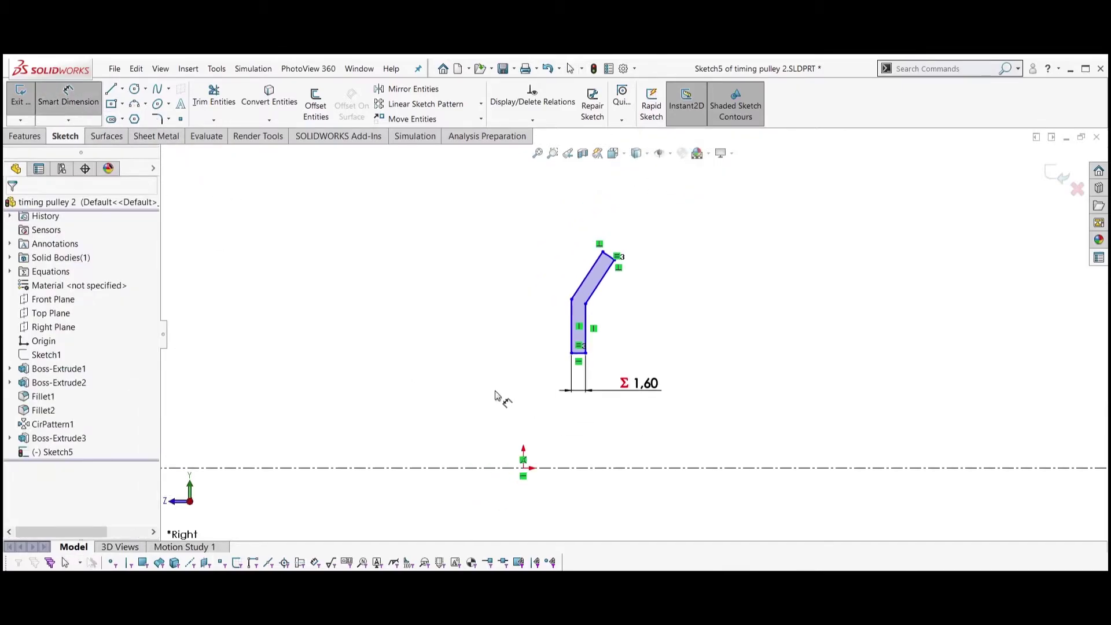
left_click(581, 353)
left_click(610, 468)
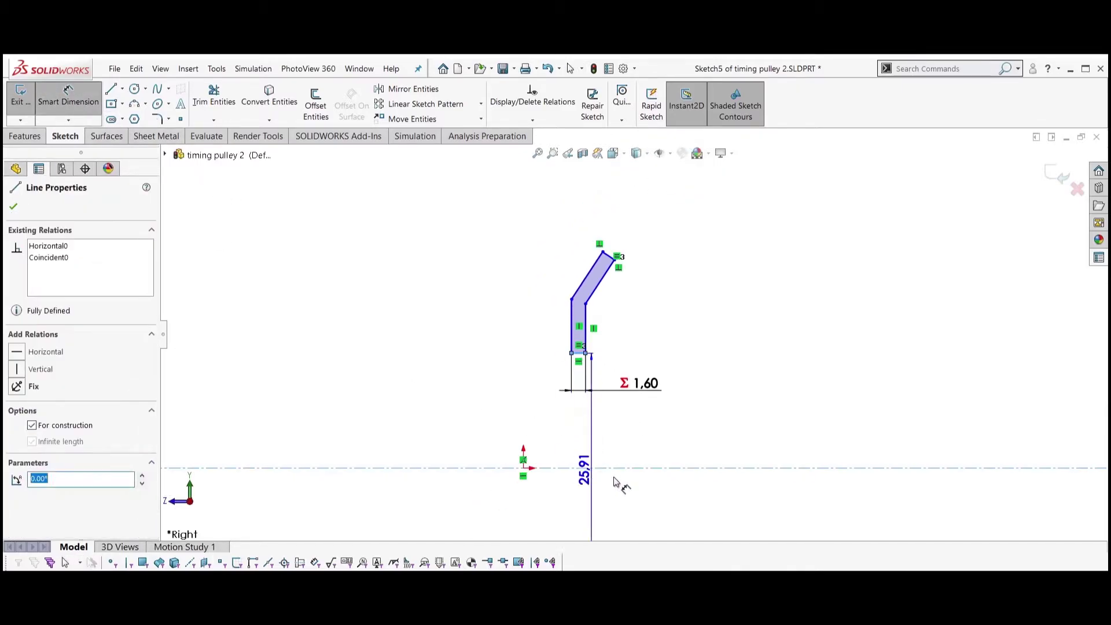
left_click(698, 504)
type("=")
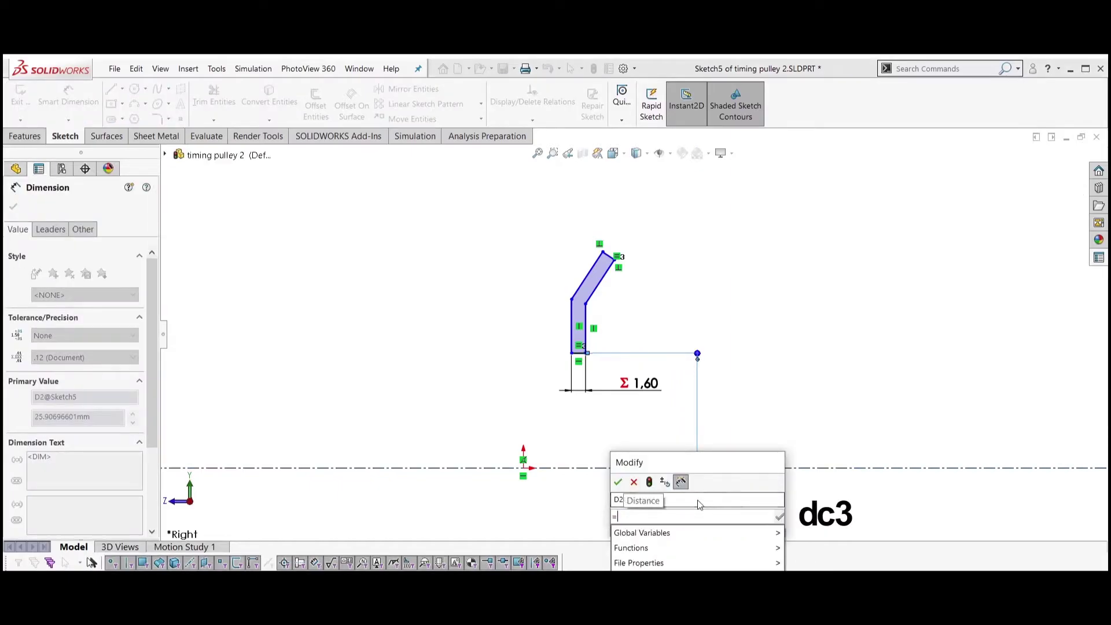
type("dc3")
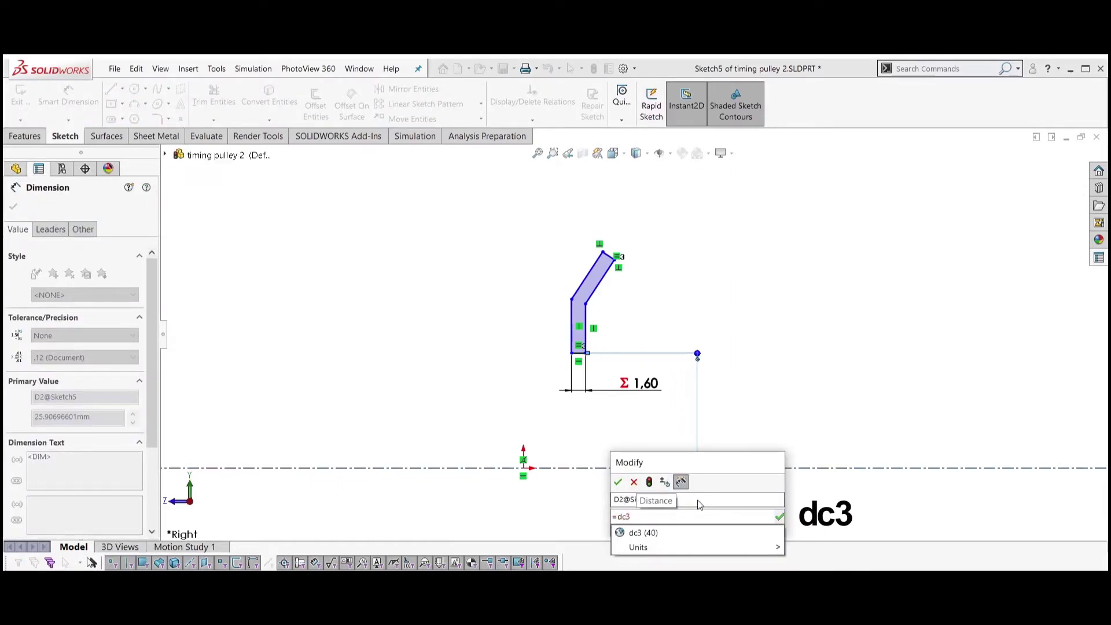
key("Down")
key("Return")
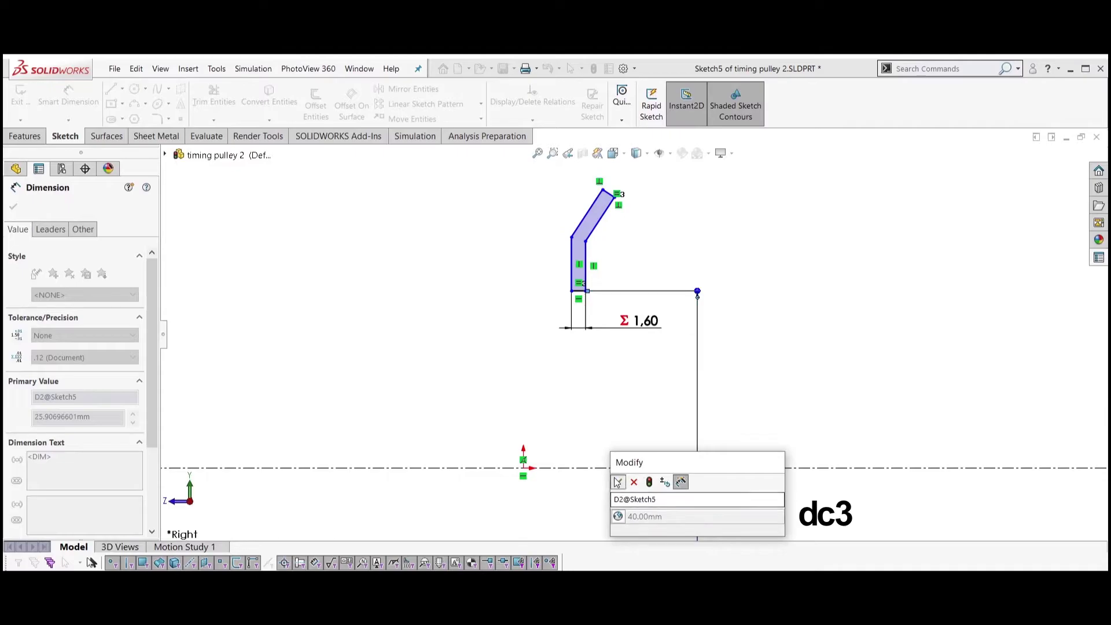
left_click(618, 483)
Link the top corner height to dc2 (48.15) and the flange's outer height to dc1 (56)
left_click(571, 238)
left_click(590, 467)
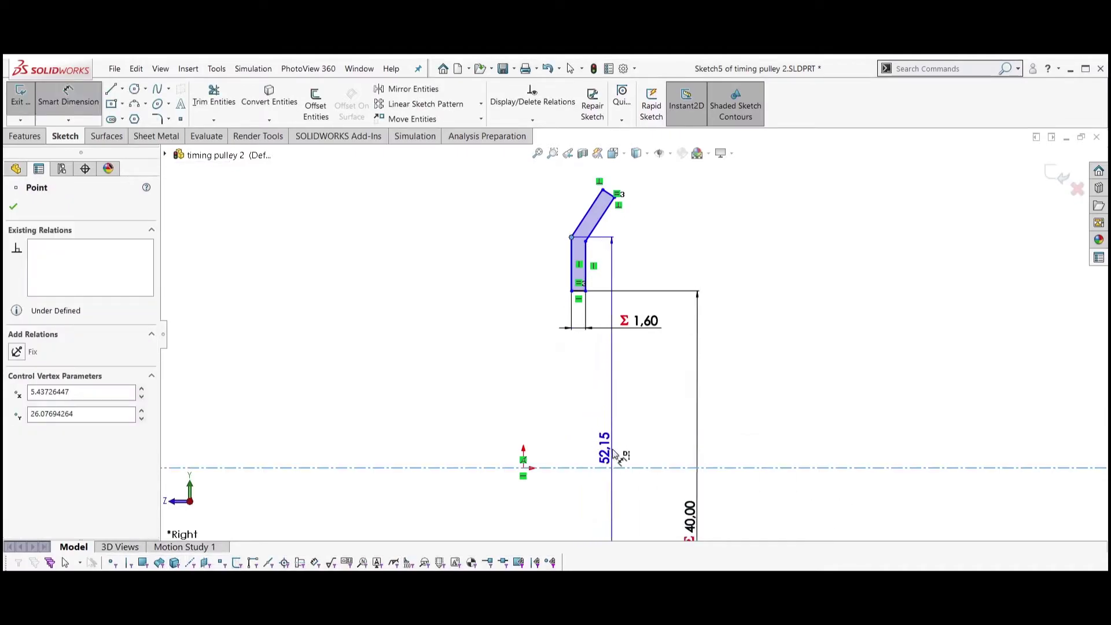
left_click(740, 496)
type("=dc")
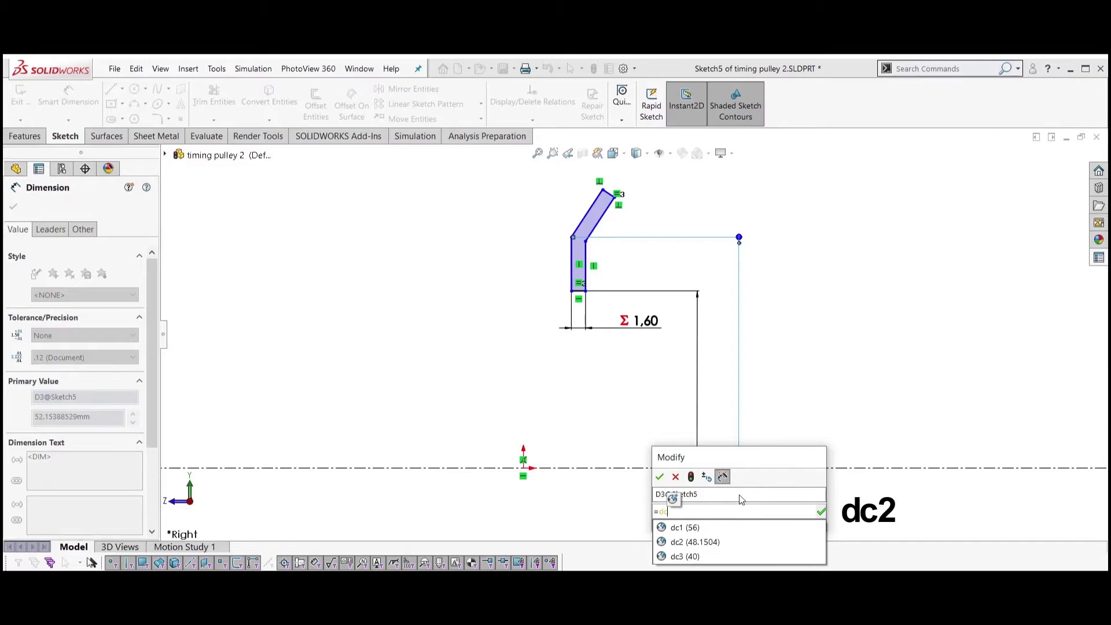
key("Down")
key("Return")
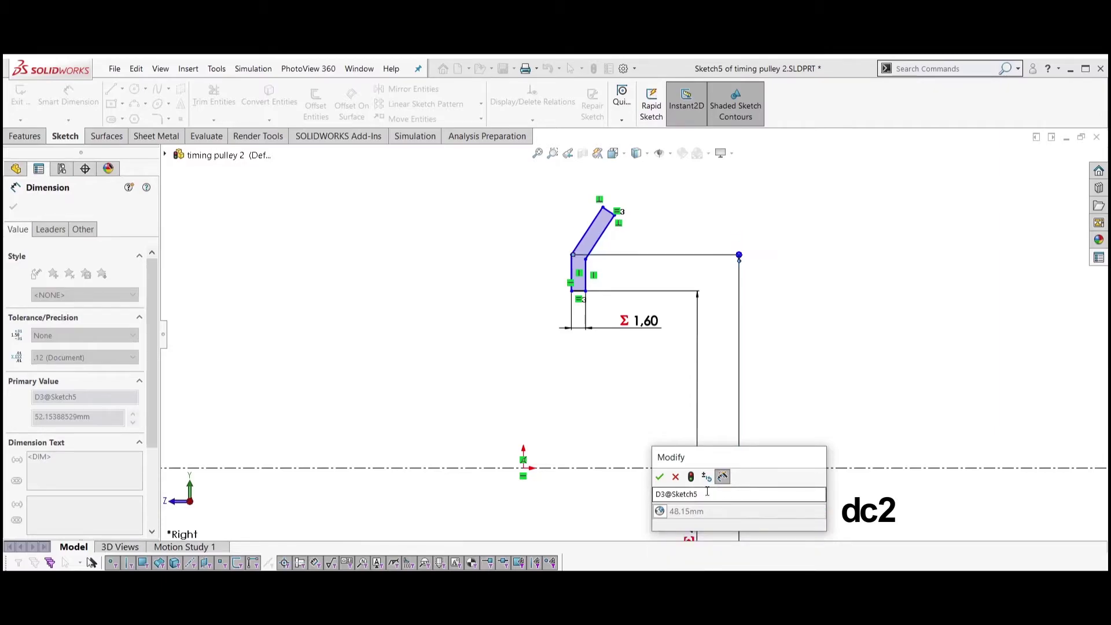
left_click(659, 476)
left_click(603, 207)
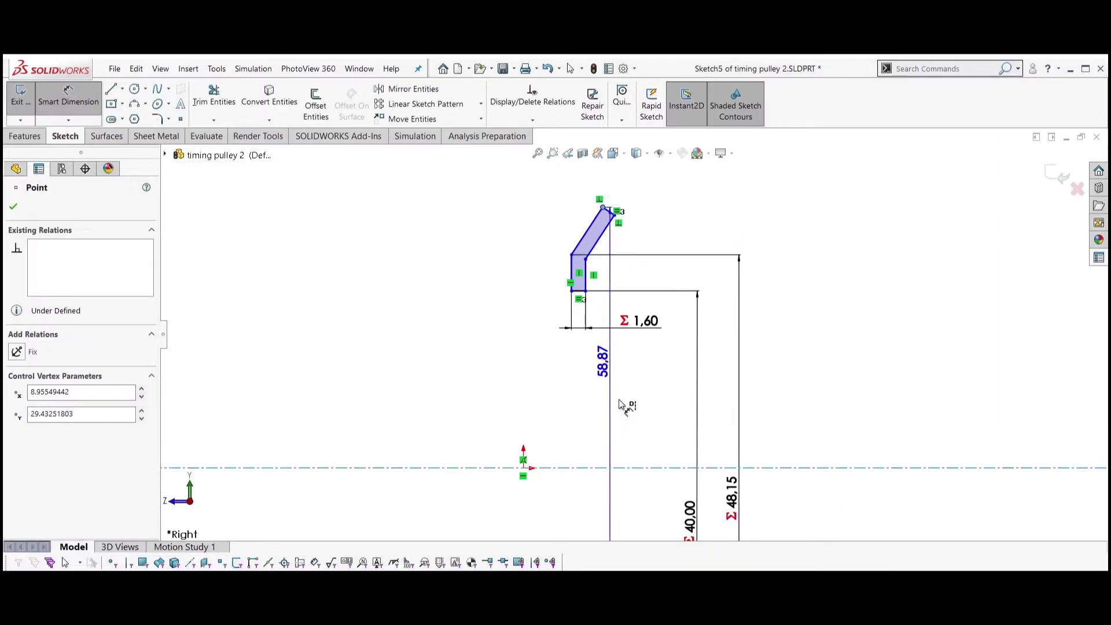
left_click(778, 494)
type("=dc")
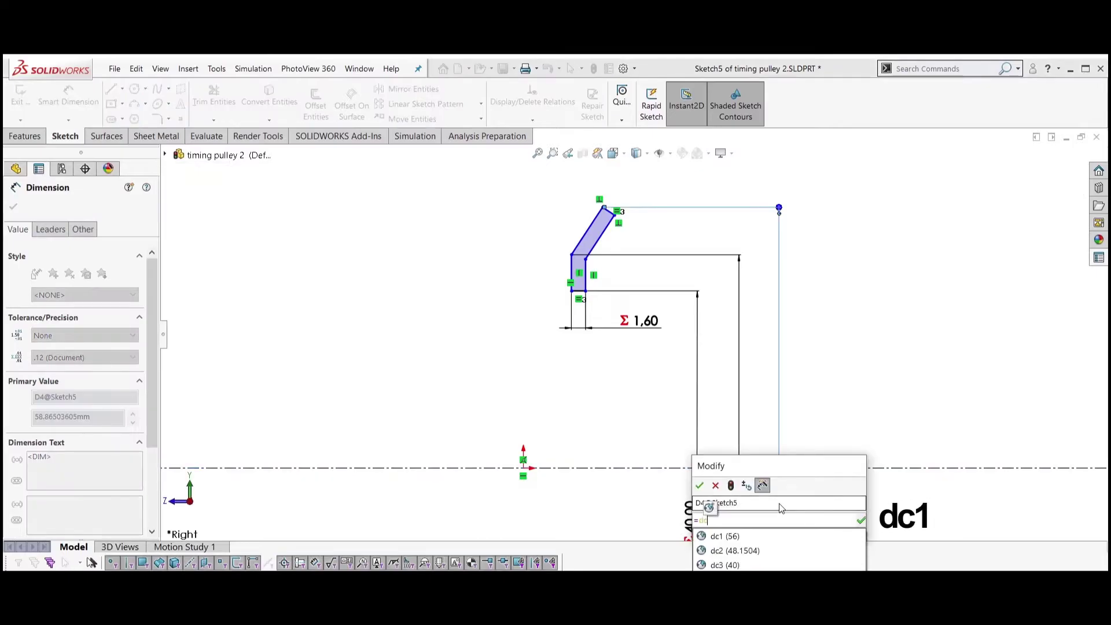
key("Down")
key("Return")
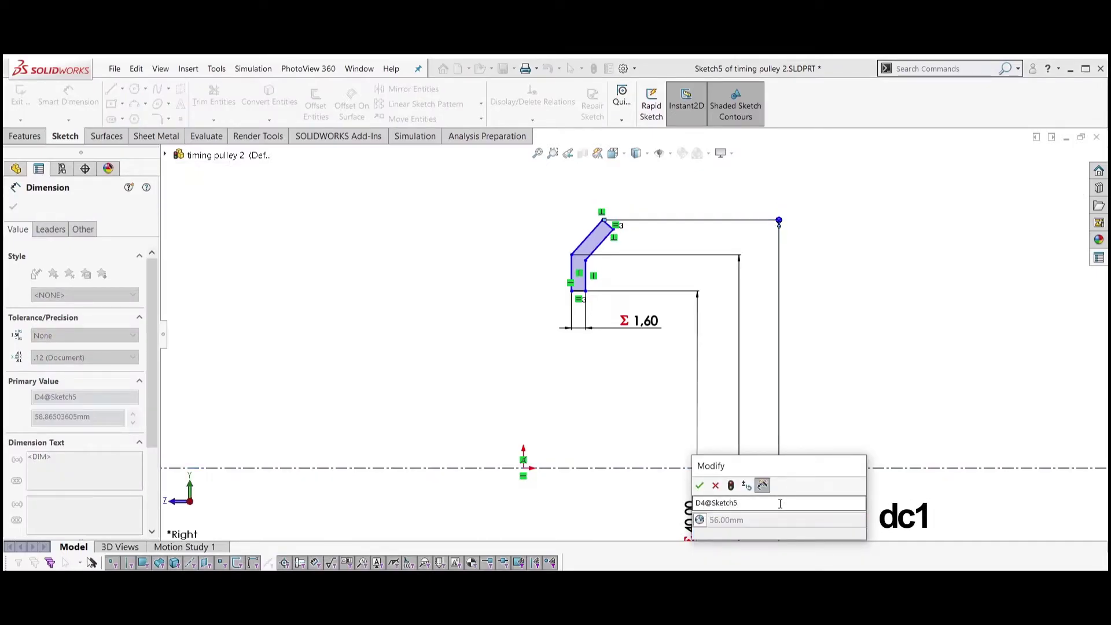
left_click(699, 485)
Set the angled edge's horizontal offset to =sc, making it 2.50
scroll(627, 249, "down", 5)
middle_click_drag(549, 272, 550, 331, "ctrl")
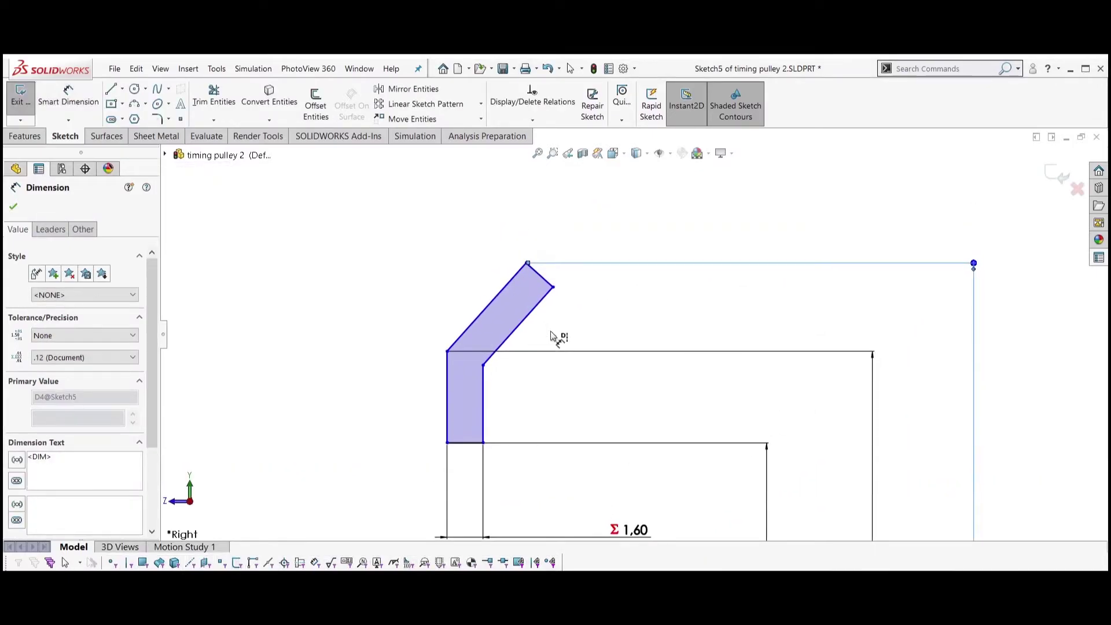
left_click(517, 328)
left_click(553, 286)
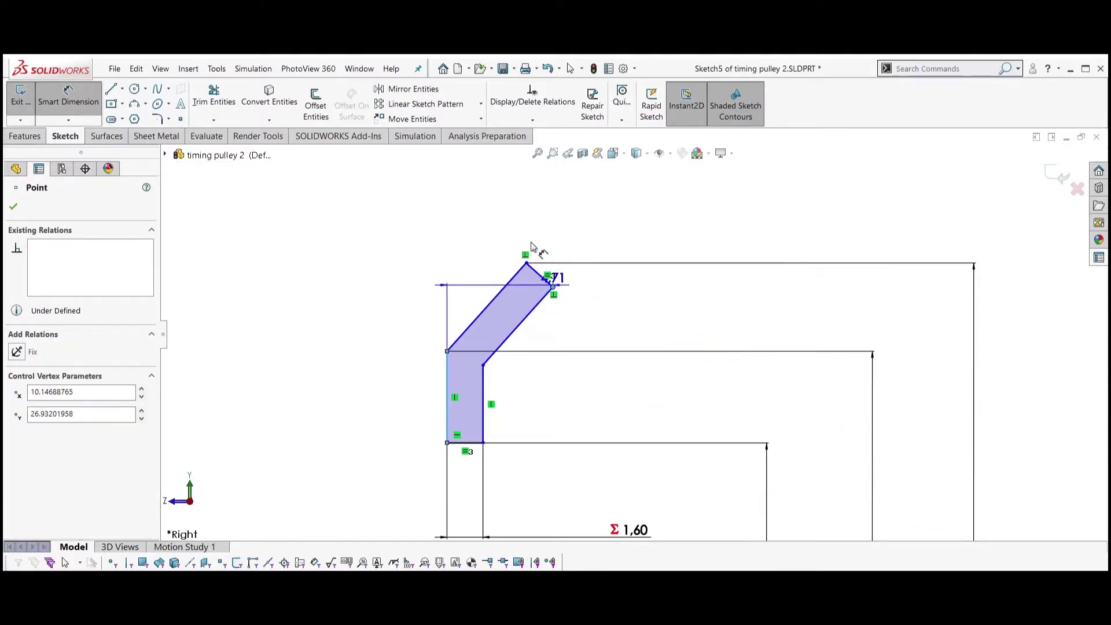
left_click(511, 211)
type("=sc")
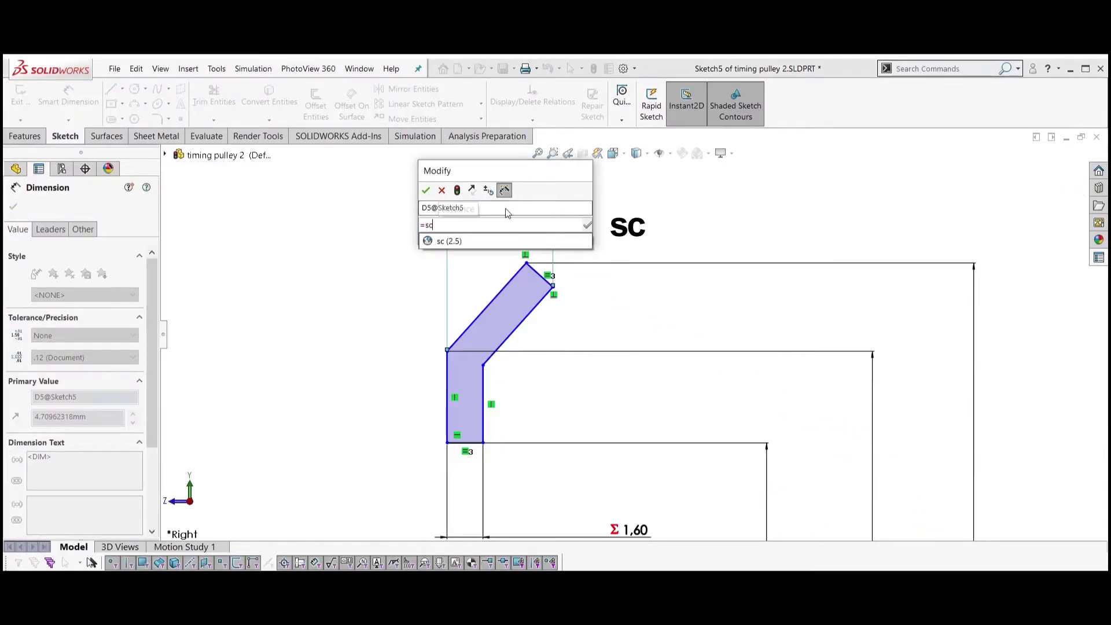
key("Down")
key("Return")
key("Return")
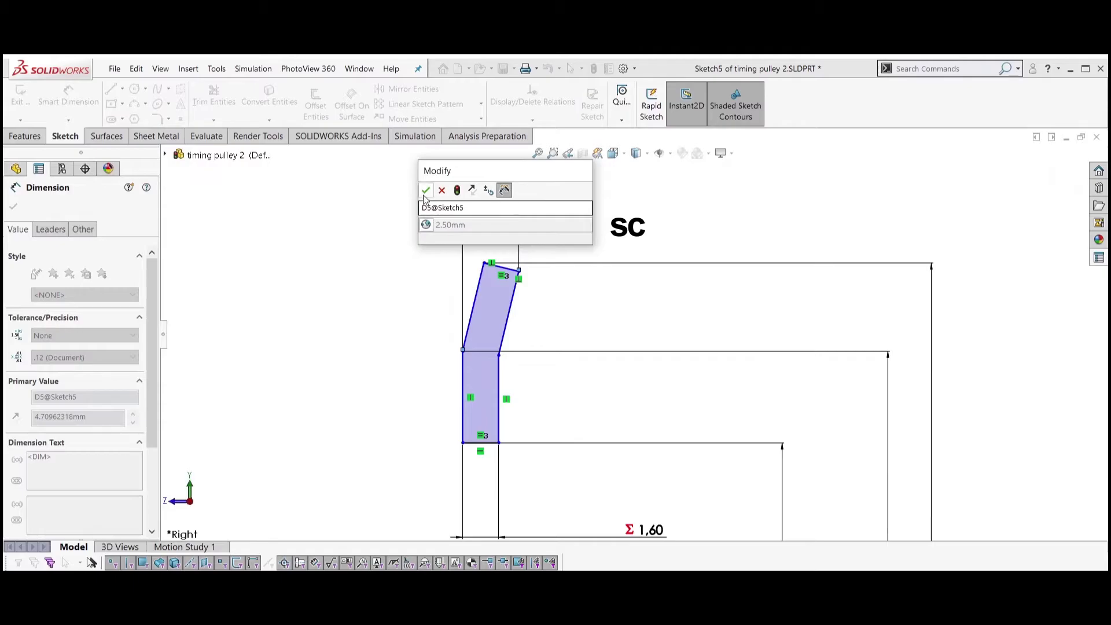
left_click(425, 191)
Dimension the profile's vertical edge from the origin as ="b1"/2, giving 13.50
scroll(471, 409, "up", 3)
middle_click_drag(471, 409, 548, 357, "ctrl")
scroll(548, 357, "up", 2)
left_click(599, 295)
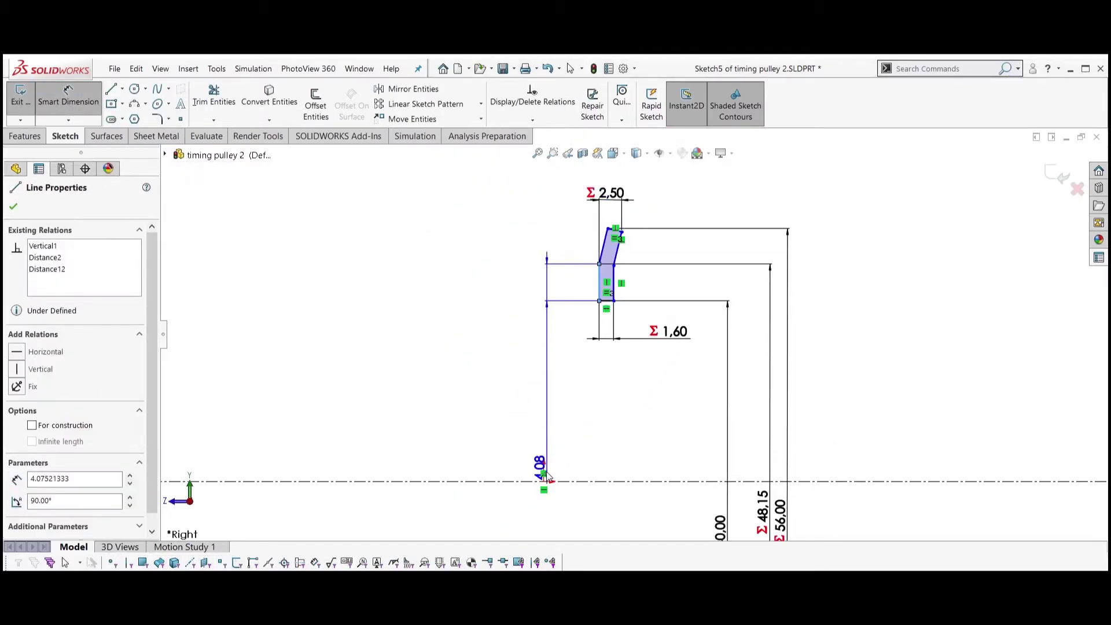
left_click(544, 481)
left_click(572, 295)
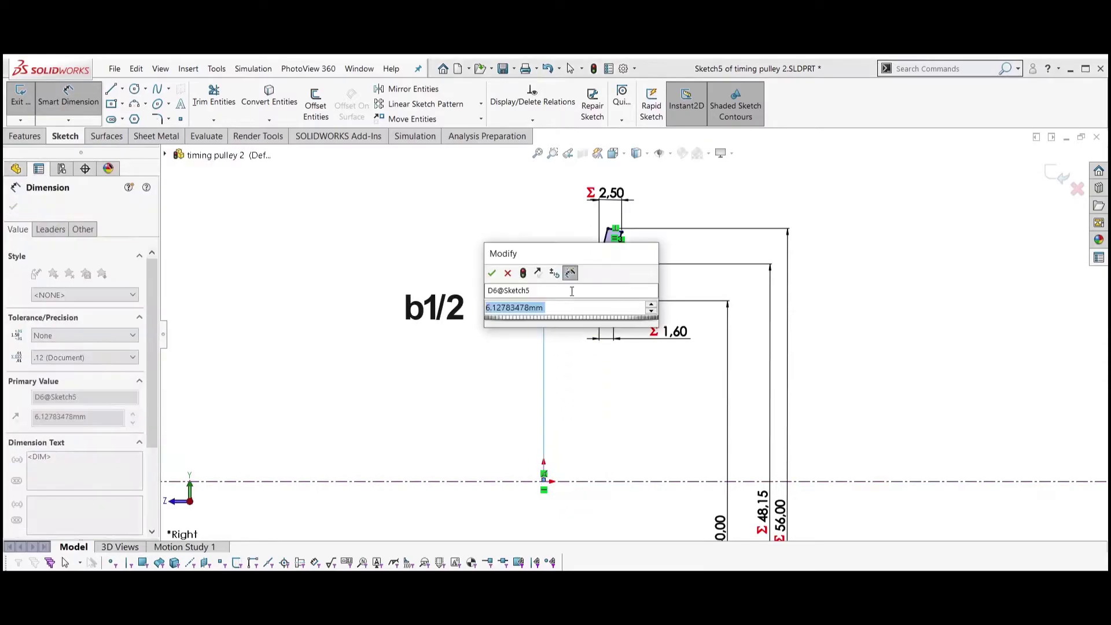
type("=\"")
type("b")
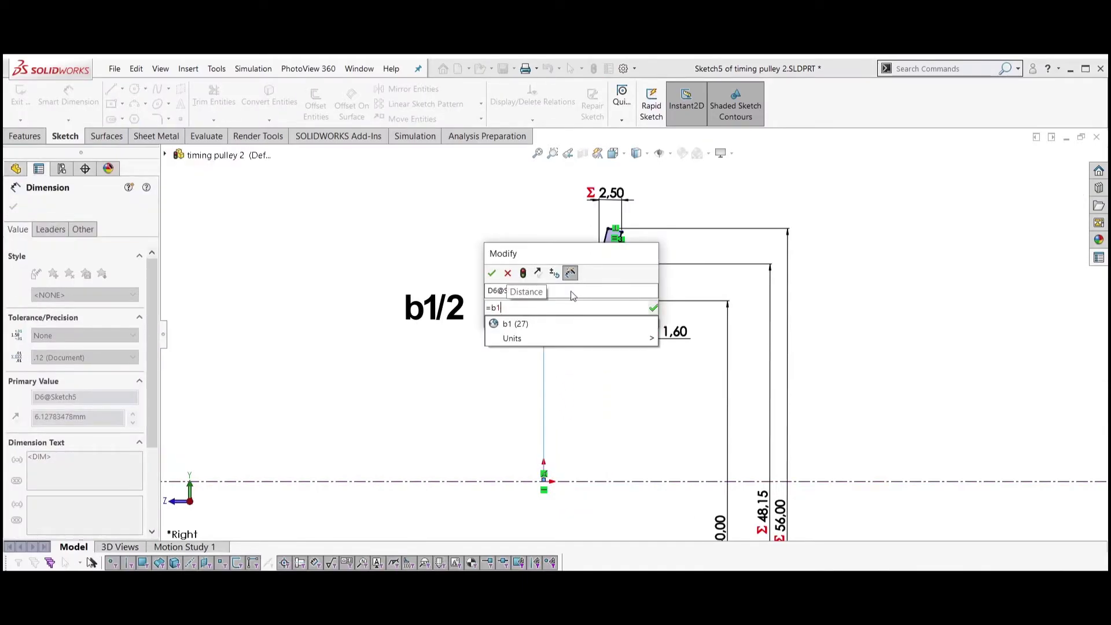
type("1")
key("Return")
type("/2")
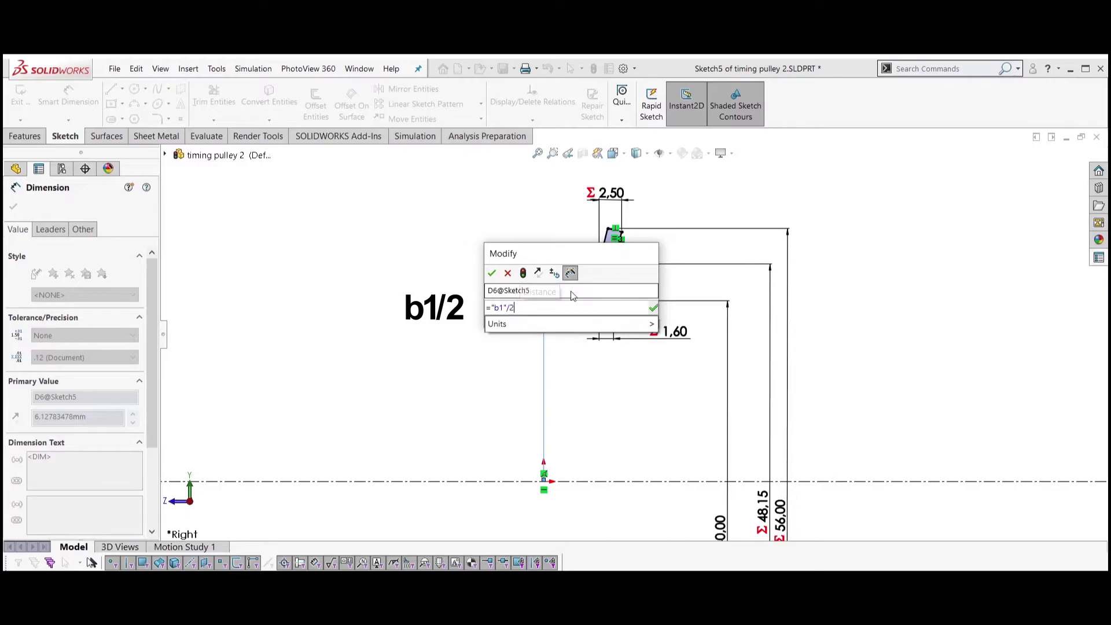
left_click(491, 272)
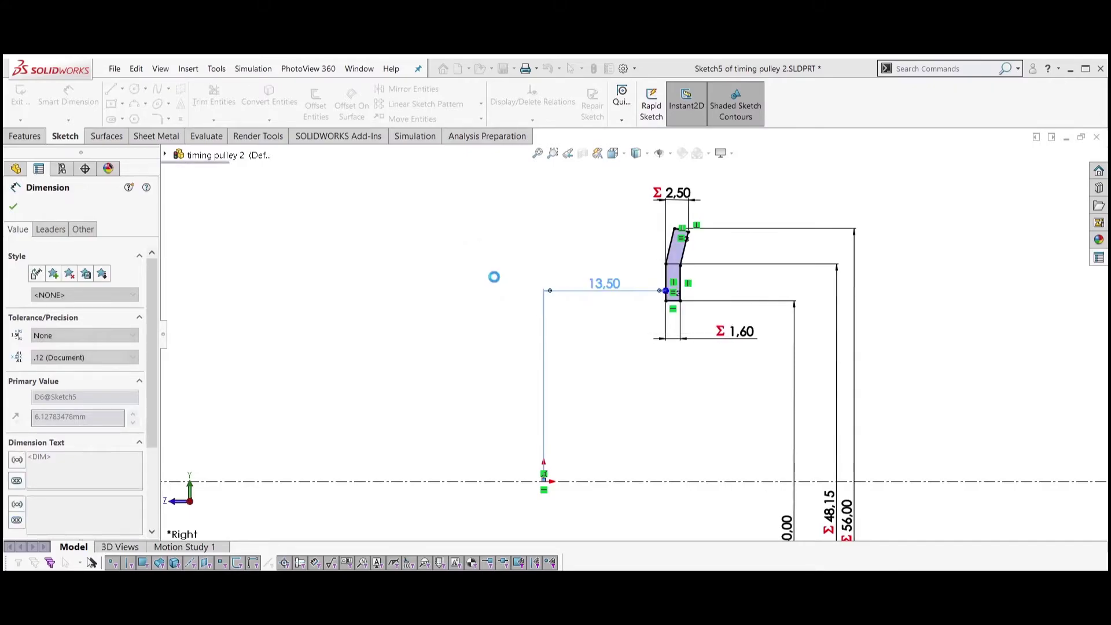
Finish dimensioning and select the centreline as the revolve axis
left_click(573, 490)
left_click(602, 457)
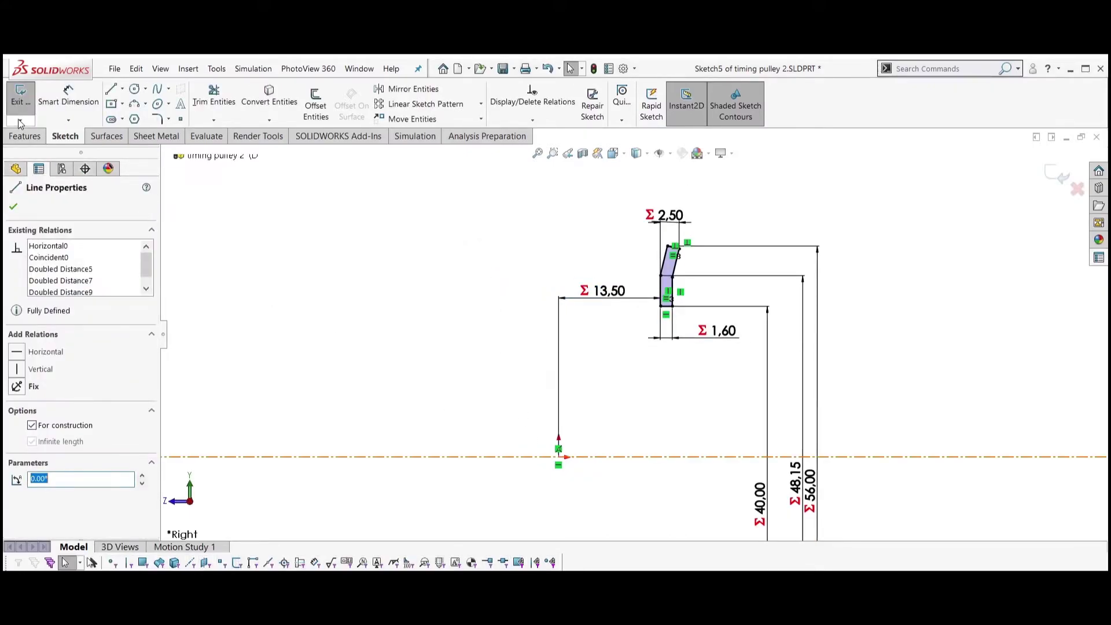
left_click(26, 137)
Revolve the flange profile 360° about the centreline, then mirror Revolve1 across the Front Plane
left_click(67, 103)
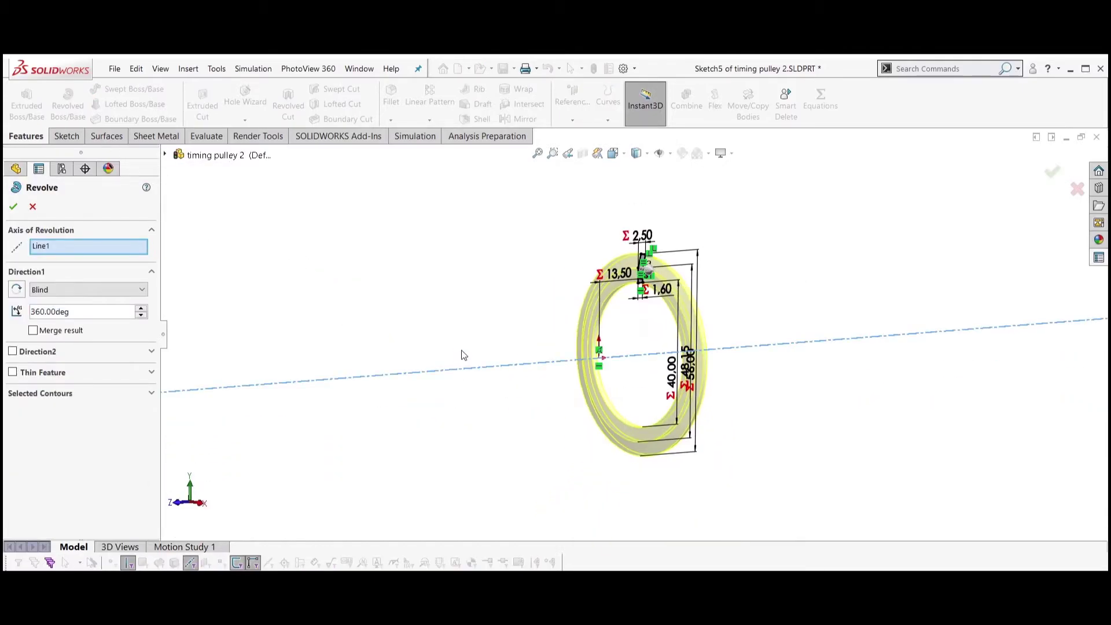
left_click(16, 207)
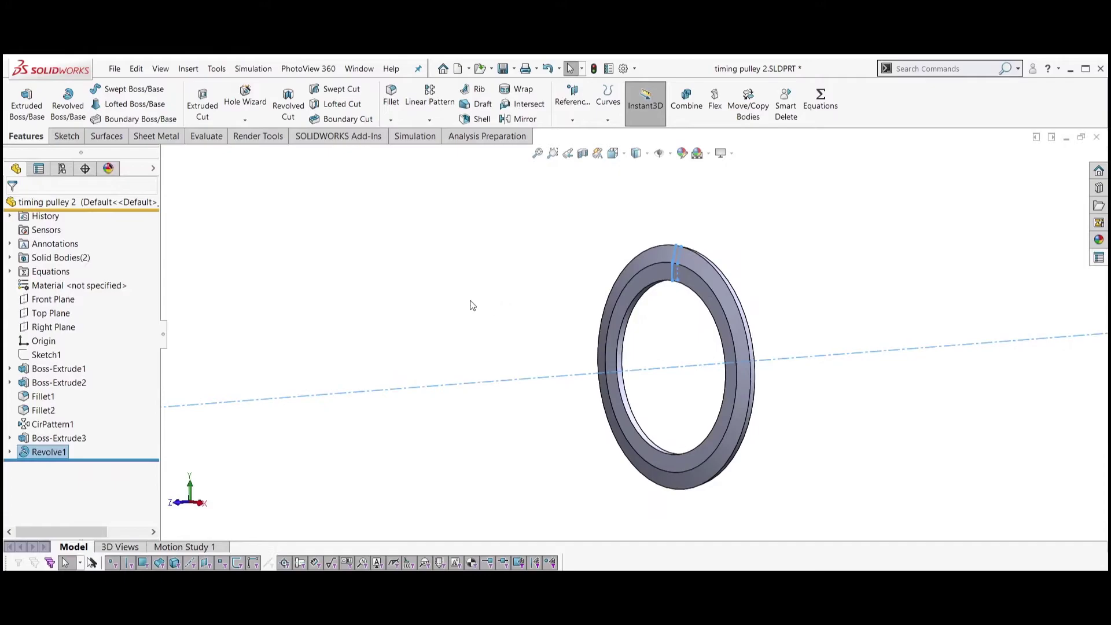
left_click(52, 299)
middle_click_drag(288, 317, 466, 328)
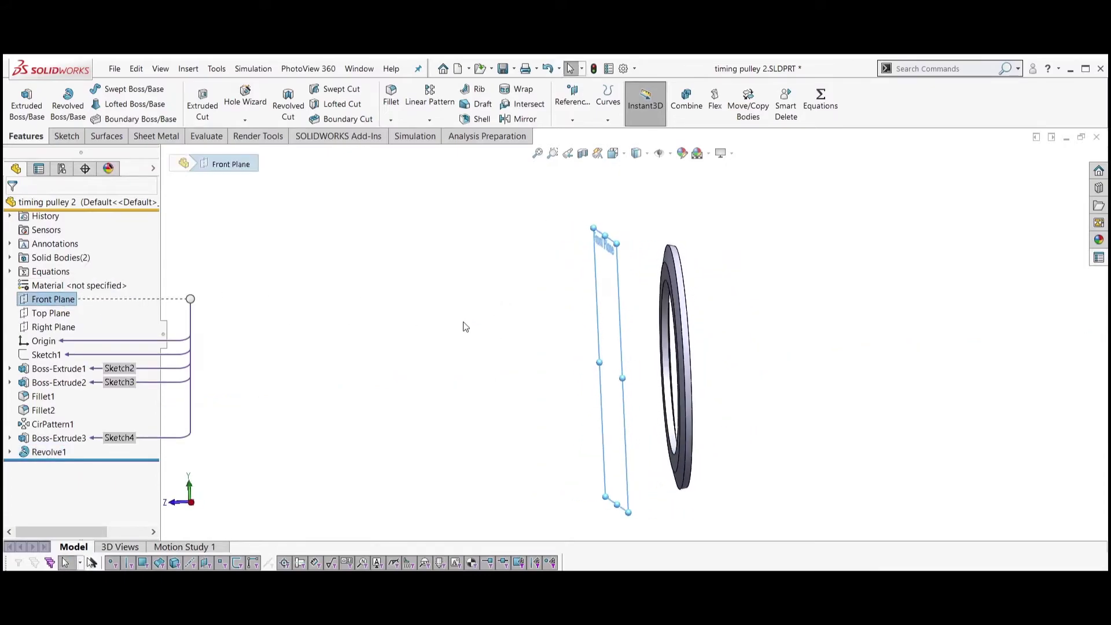
left_click(430, 120)
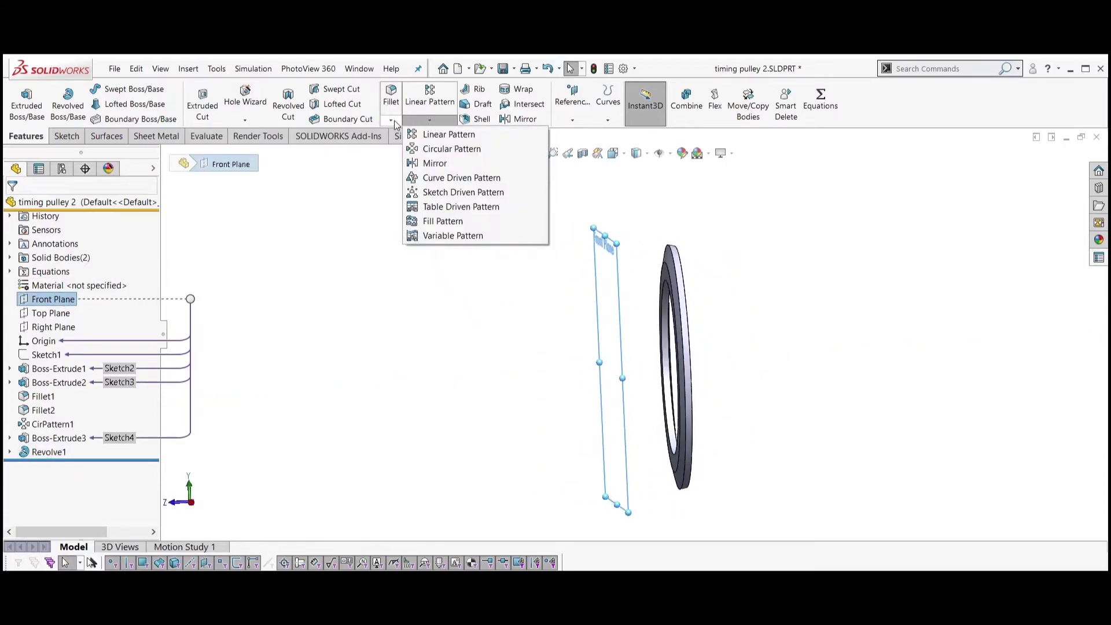
left_click(433, 164)
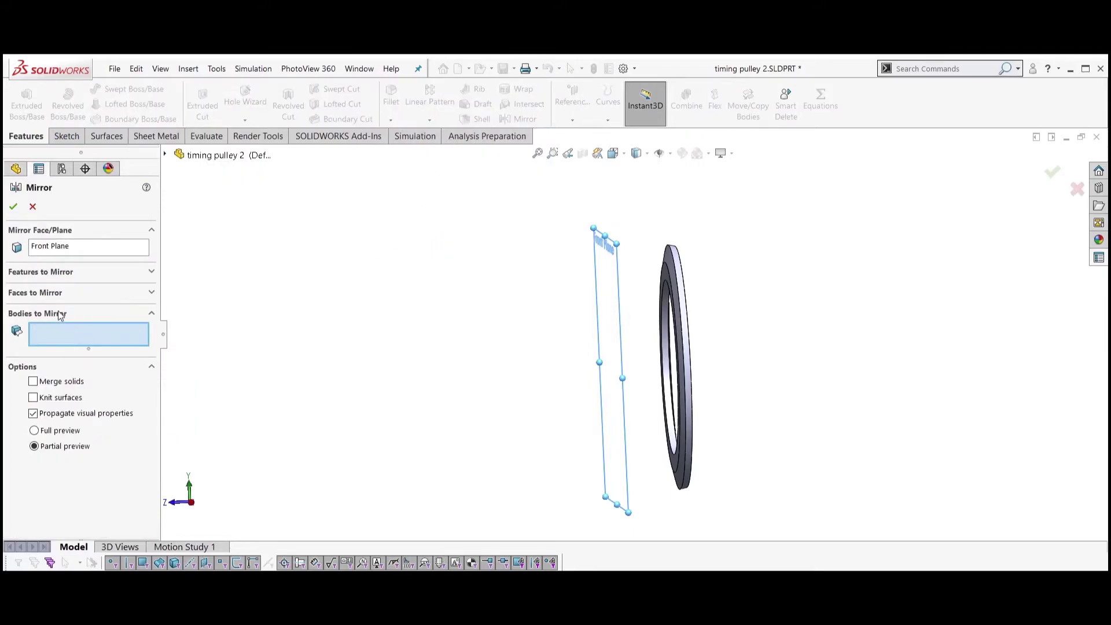
left_click(673, 293)
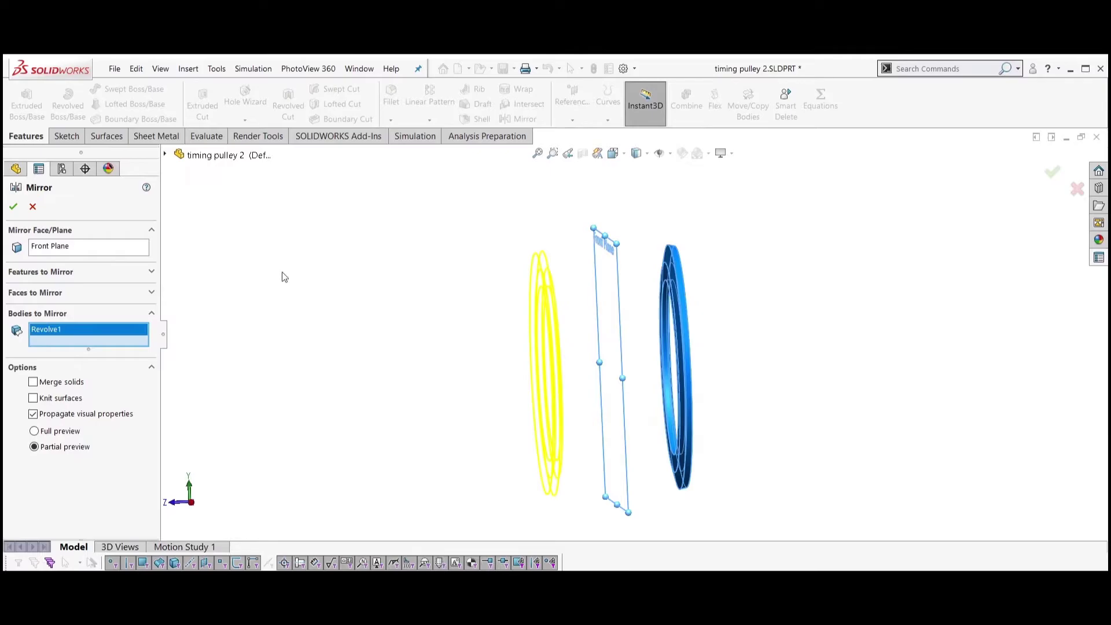
left_click(14, 208)
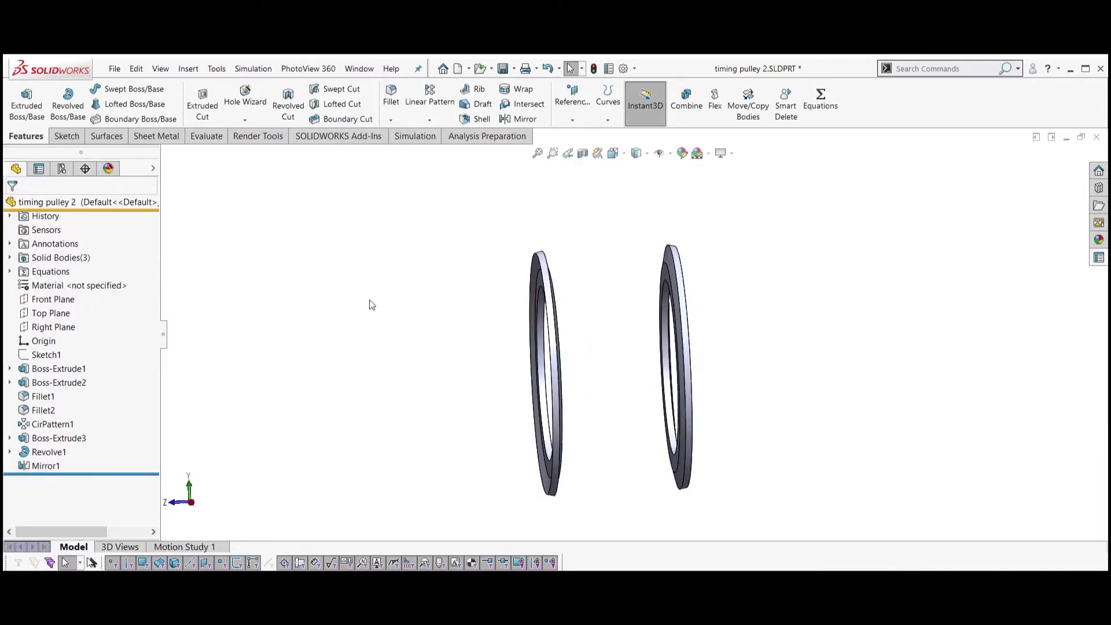
Show the toothed body between both flanges, then orbit from Front view into 3D
left_click(58, 453)
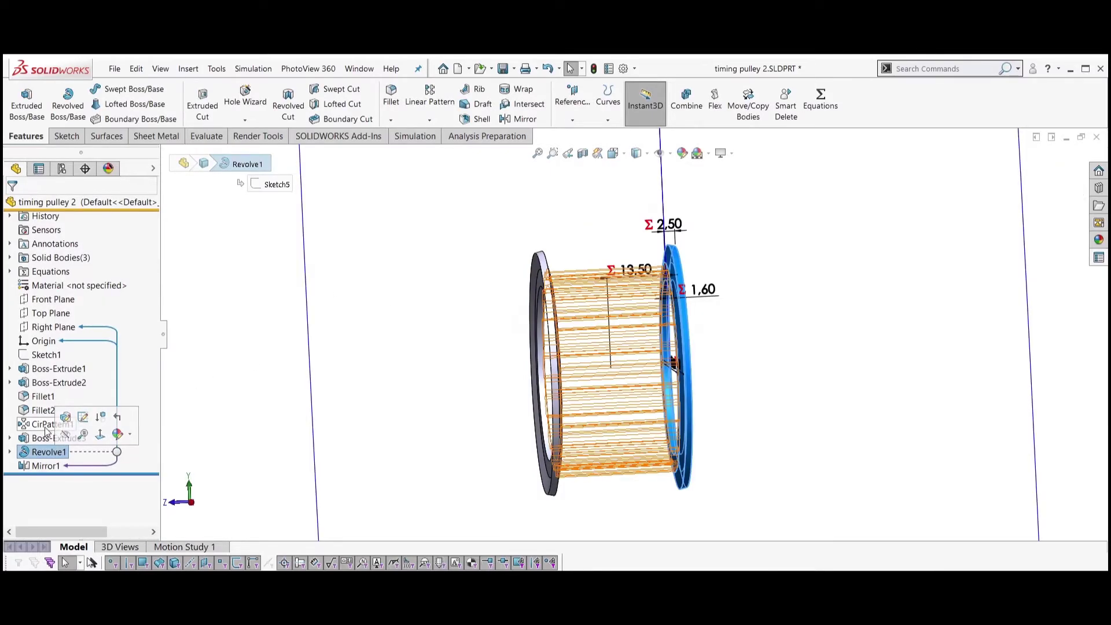
left_click(55, 425)
left_click(442, 298)
key("ctrl+1")
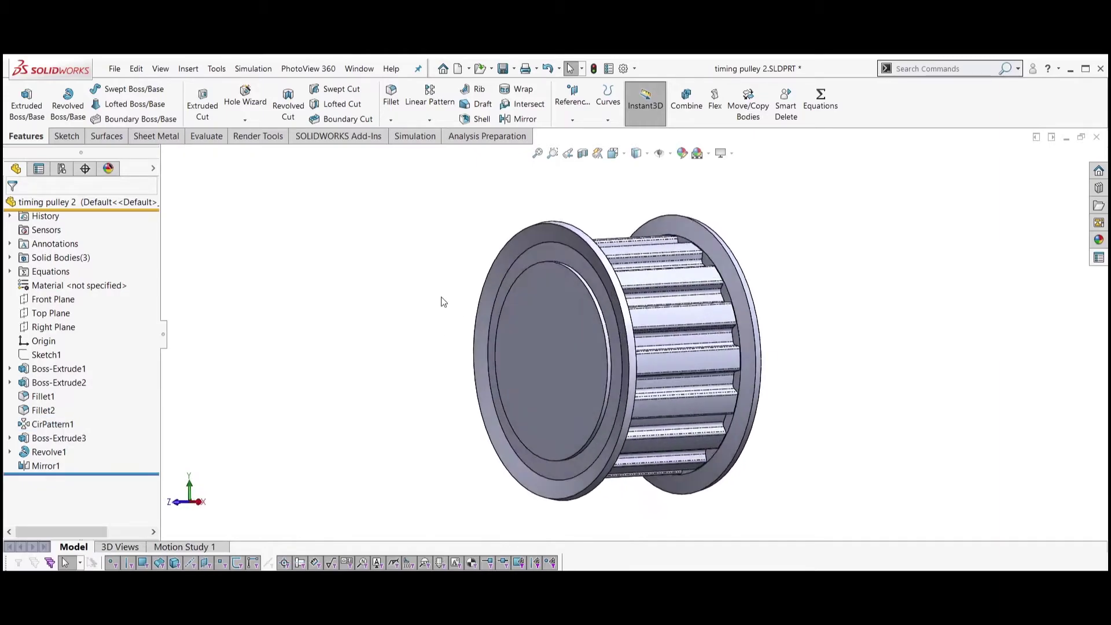
middle_click_drag(357, 302, 414, 294)
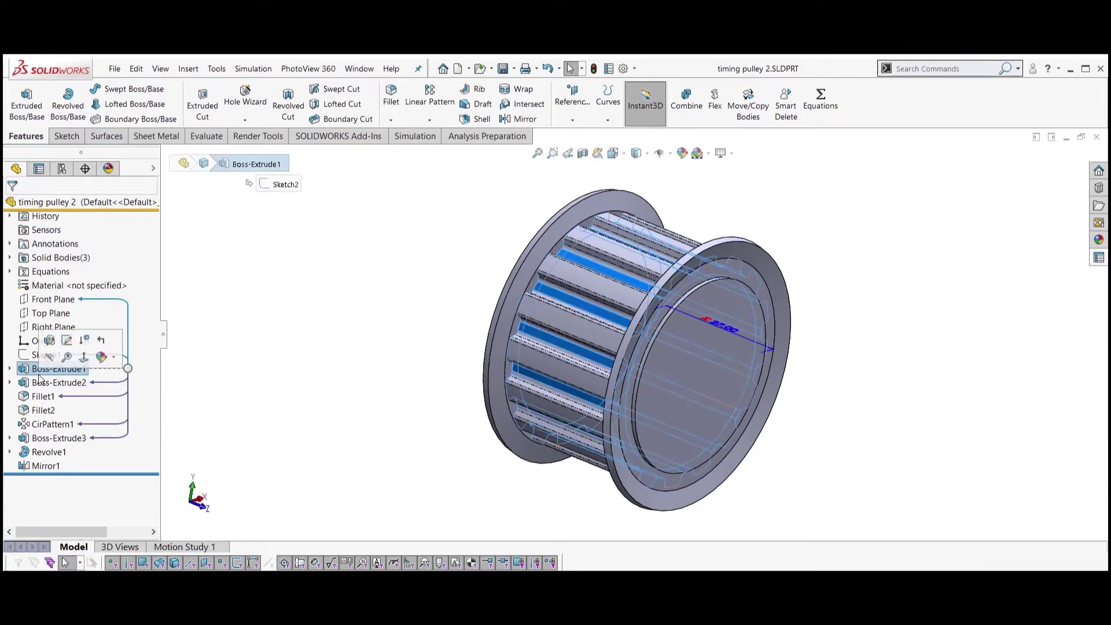
Group Boss-Extrude2, the tooth fillets and CirPattern1 into a new folder named teeth
left_click(44, 383)
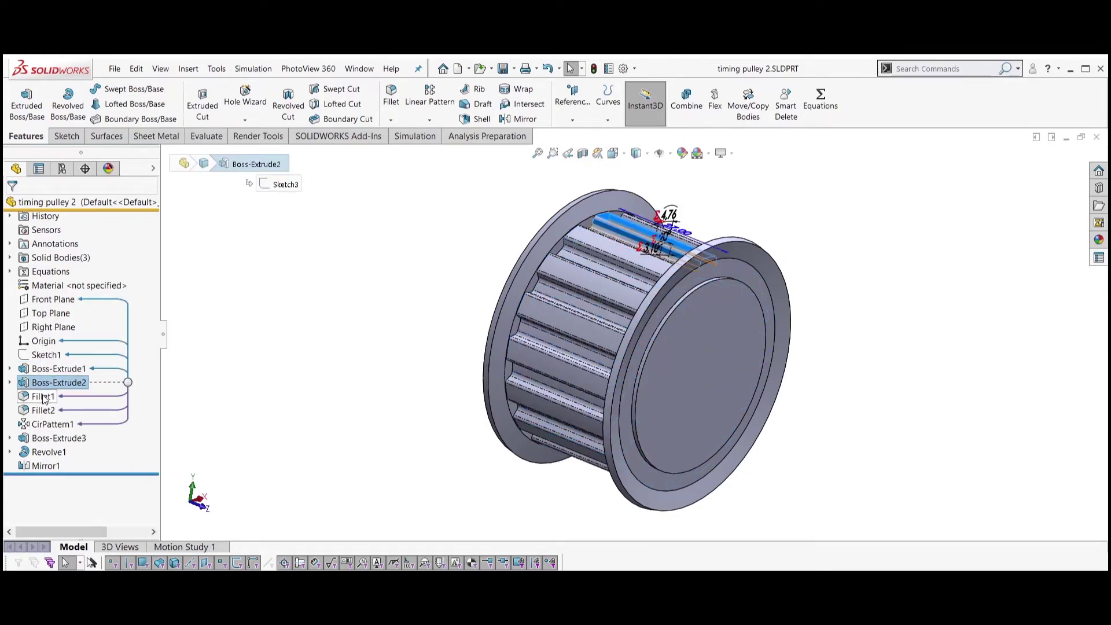
left_click(44, 411, "ctrl")
left_click(48, 426, "ctrl")
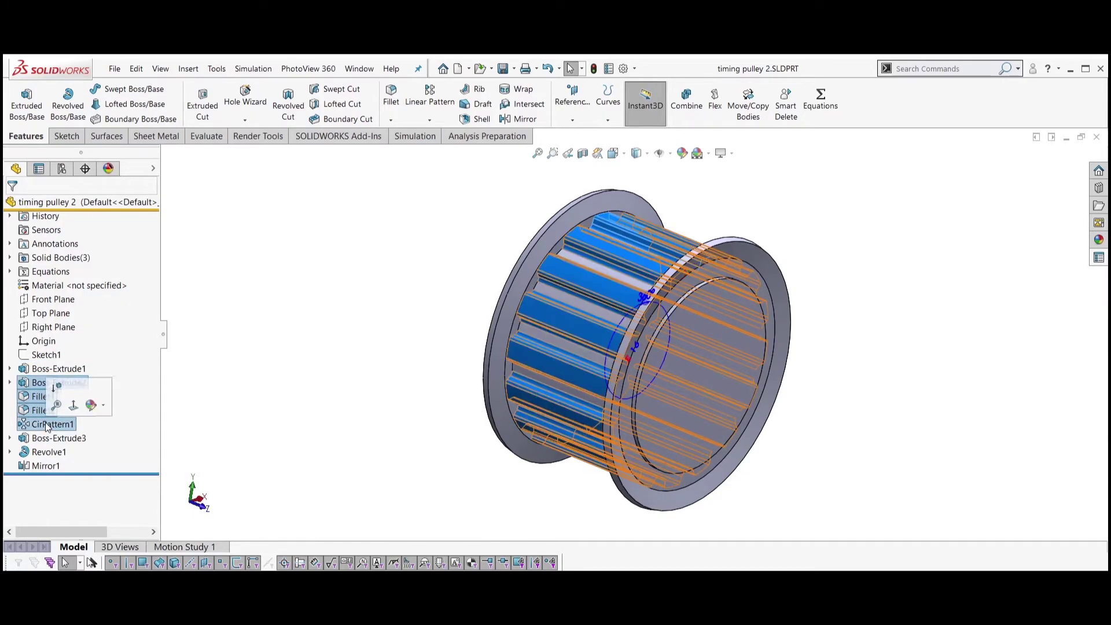
right_click(47, 430)
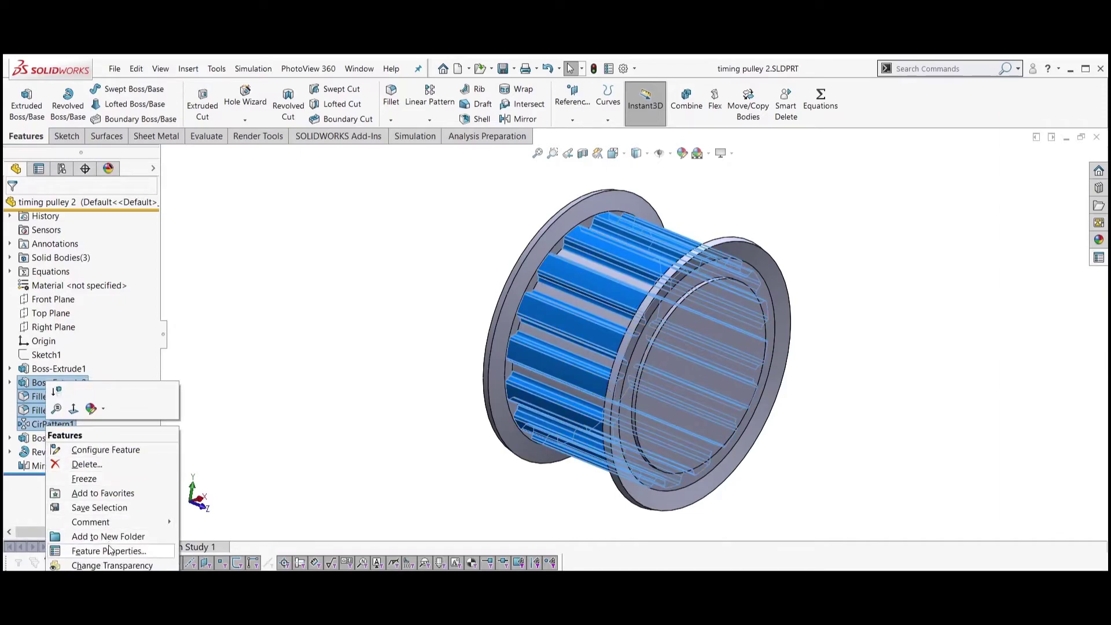
left_click(70, 536)
type("teeth")
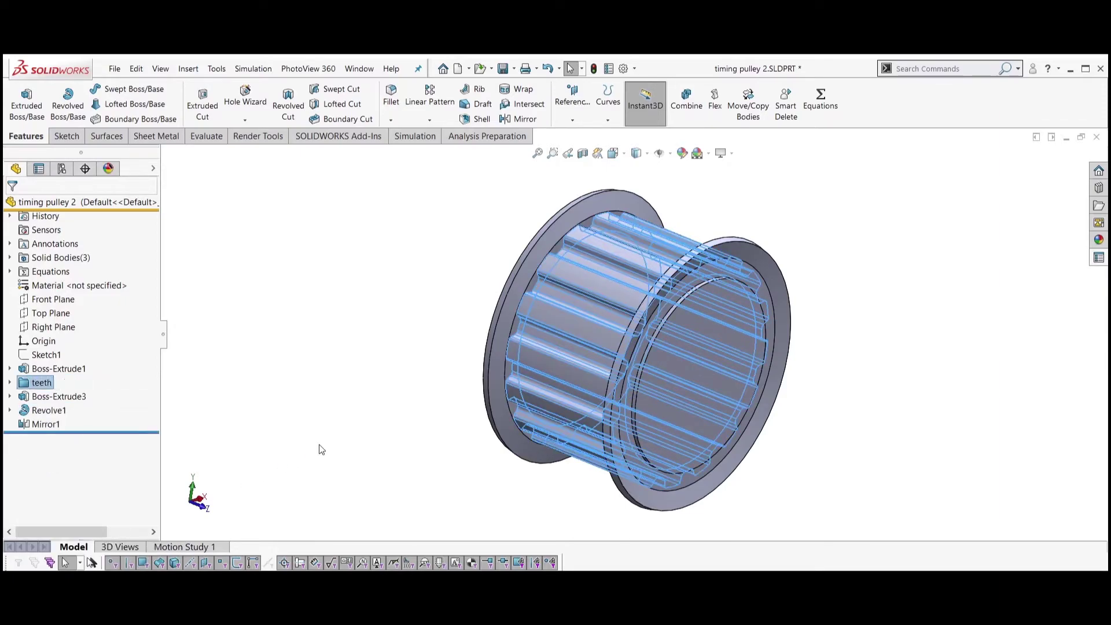
left_click(322, 449)
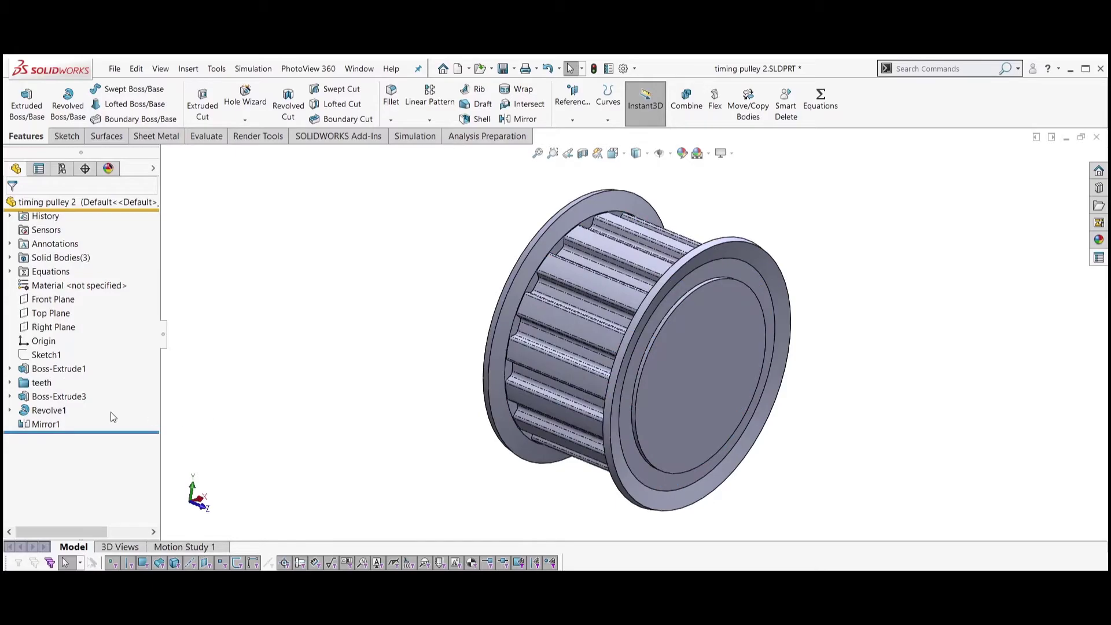
Suppress the teeth folder so the pulley appears smooth
right_click(43, 384)
left_click(56, 353)
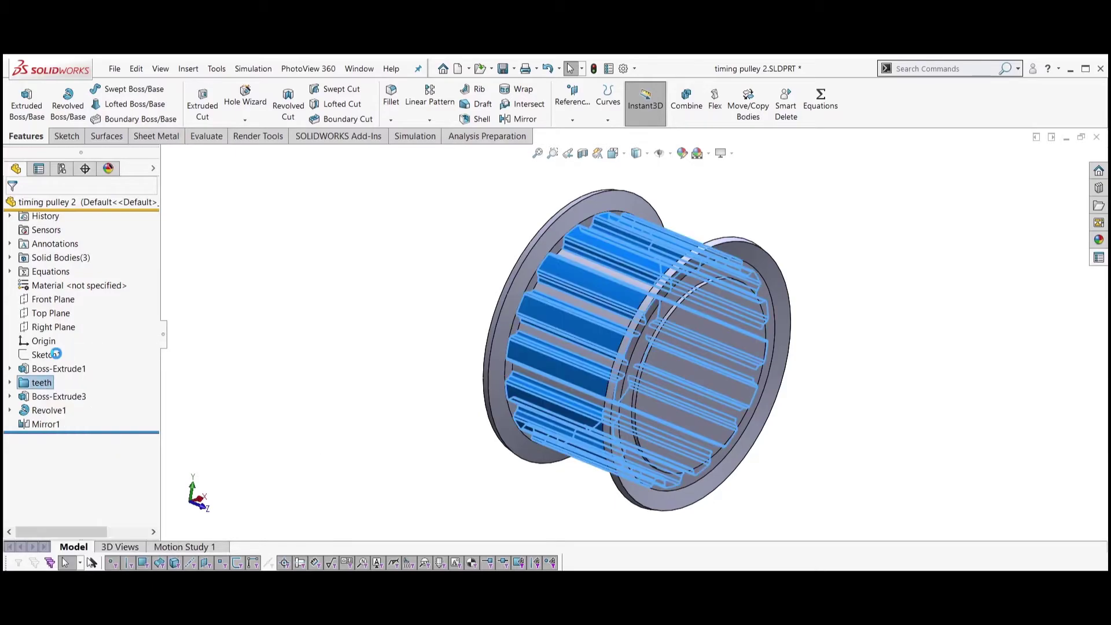
right_click(37, 383)
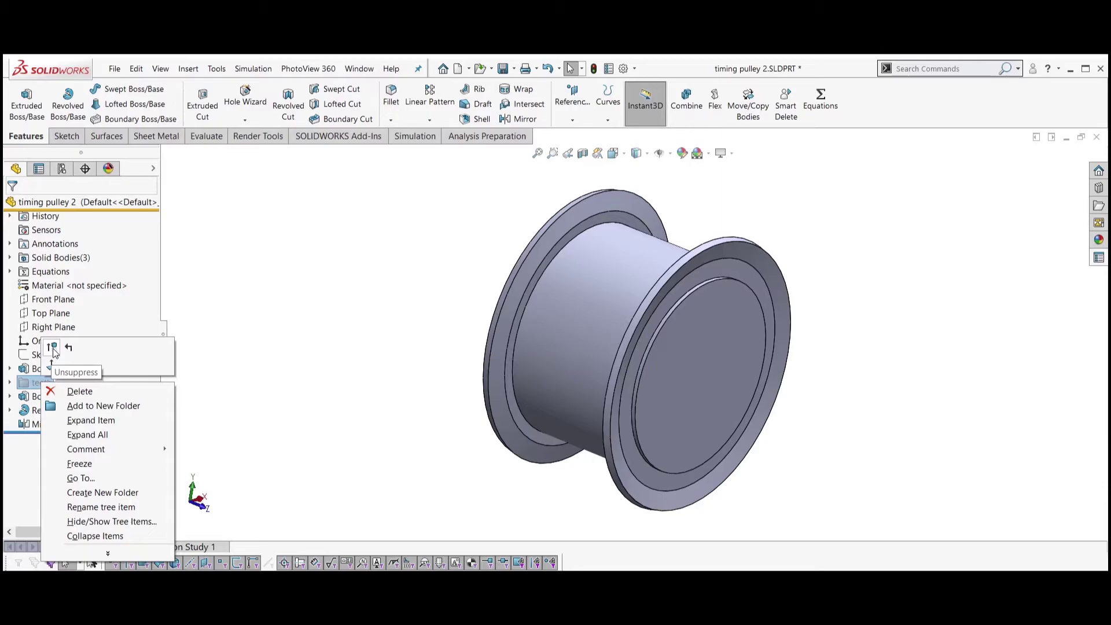
Unsuppress teeth, roll back after Boss-Extrude1, and add Axis1 on the cylinder's curved face
left_click(52, 349)
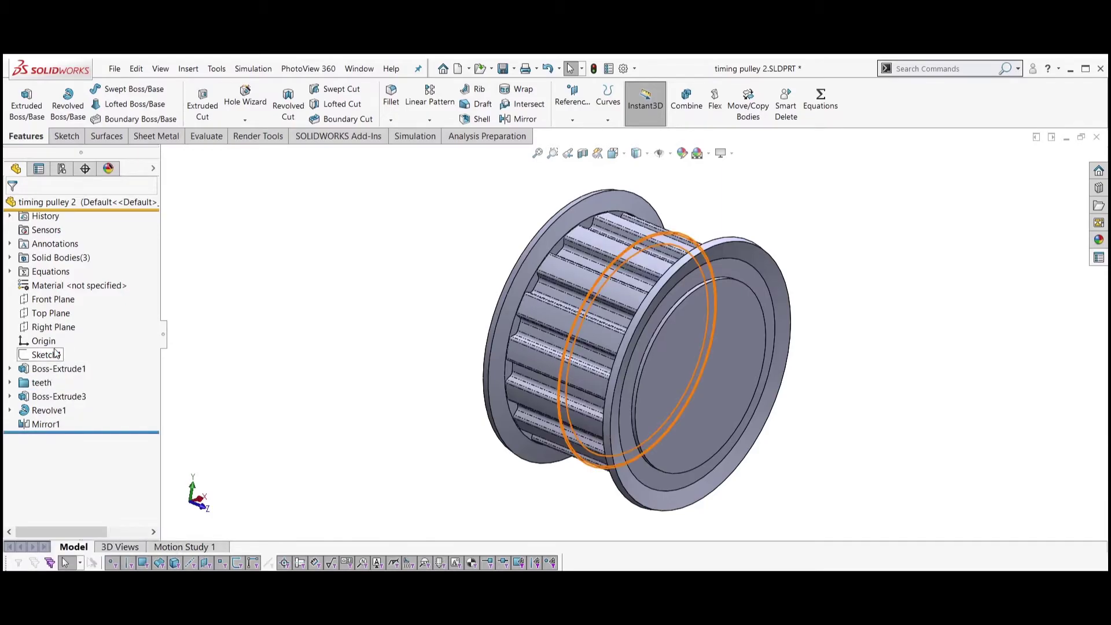
left_click_drag(97, 432, 84, 379)
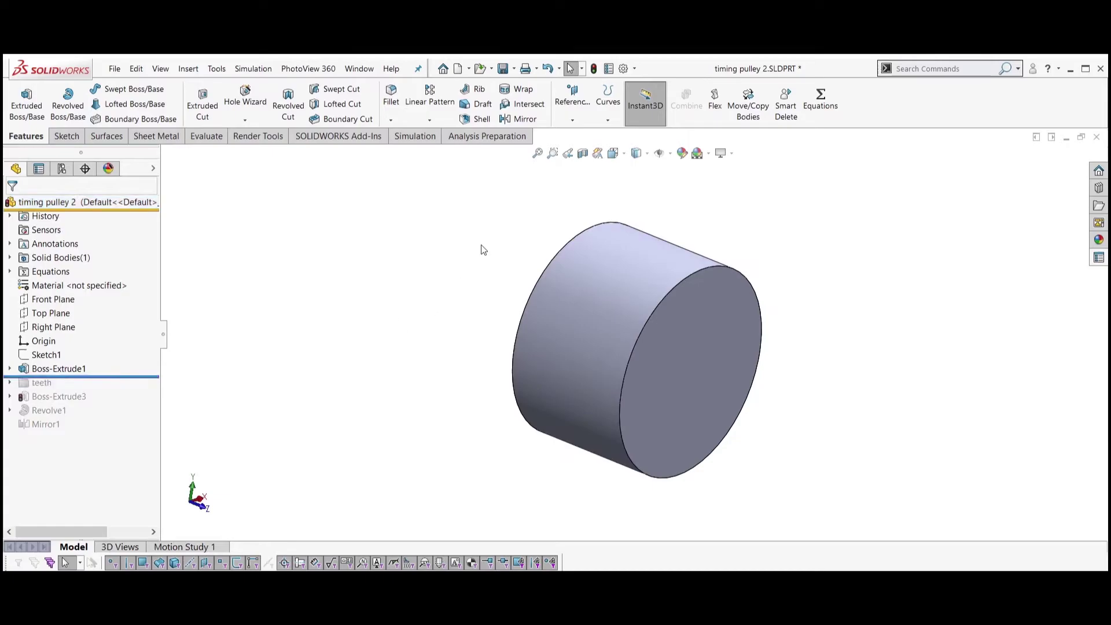
left_click(573, 119)
left_click(581, 149)
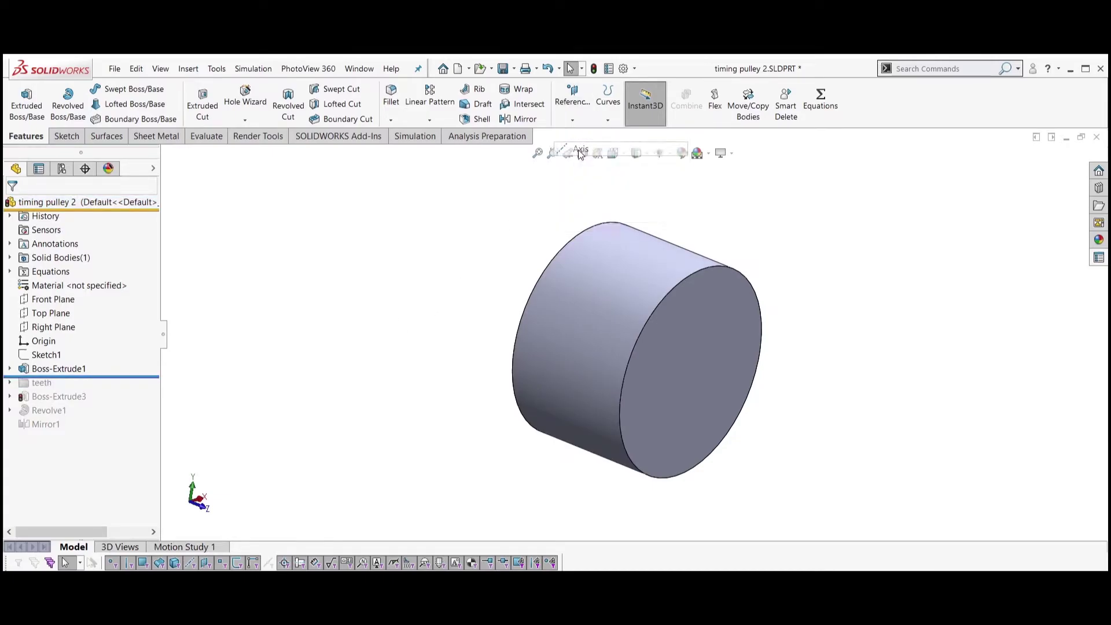
left_click(608, 281)
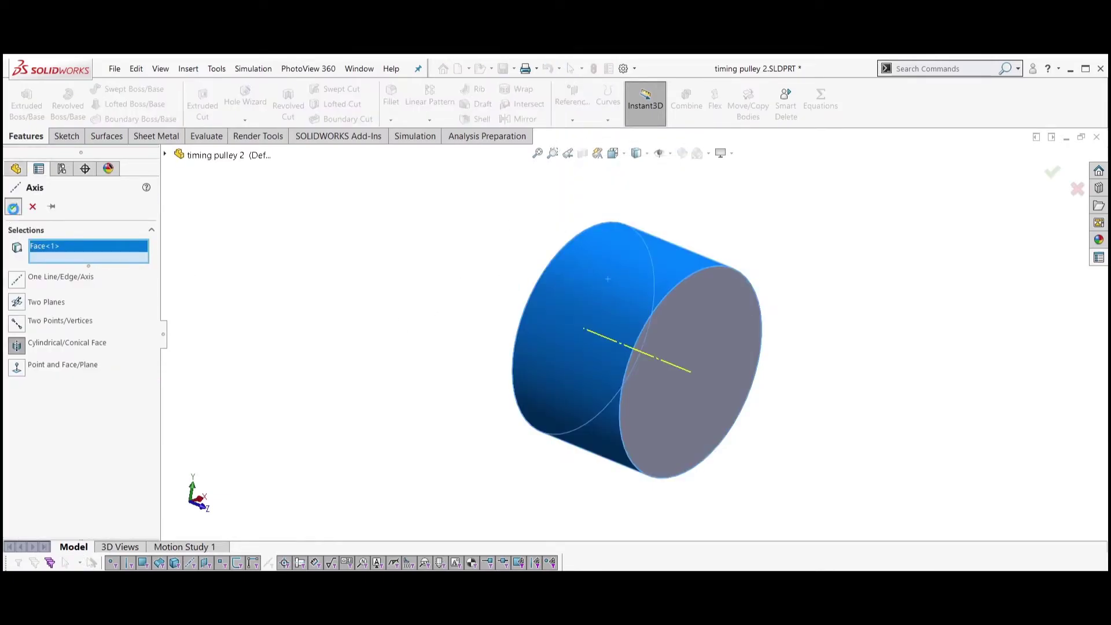
key("Return")
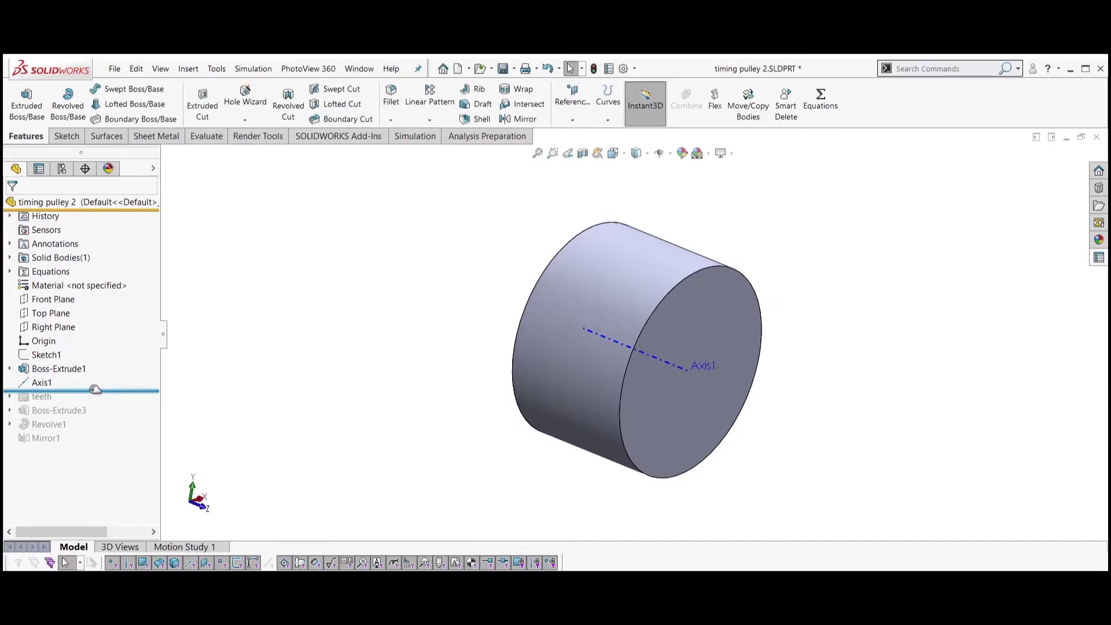
Roll forward past the teeth folder, suppress it again, and view from the front
left_click_drag(95, 389, 93, 403)
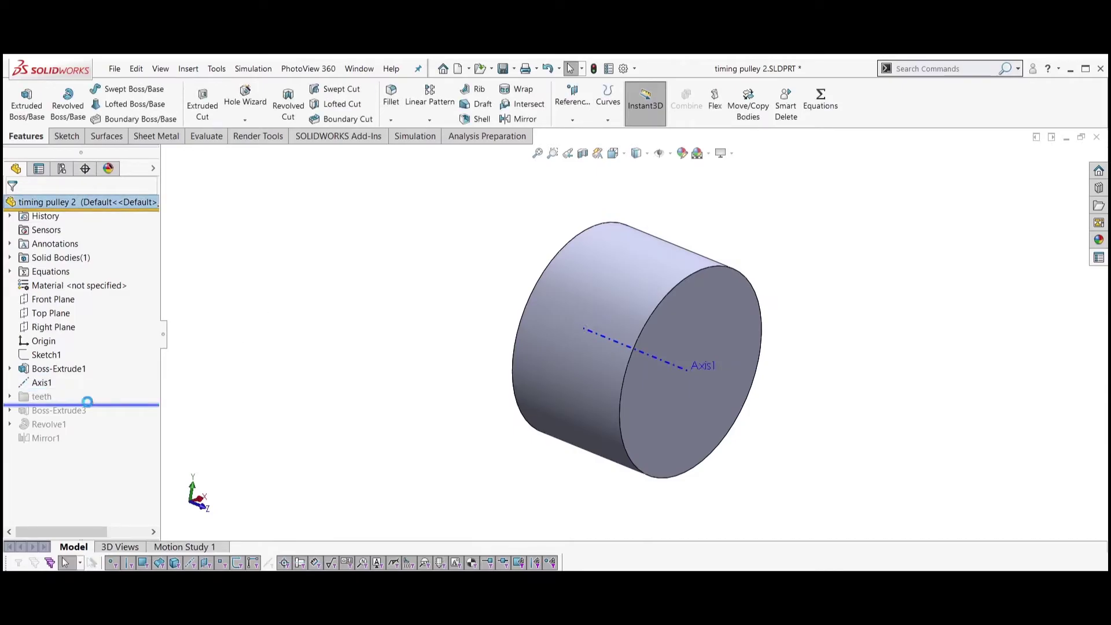
right_click(38, 398)
left_click(50, 364)
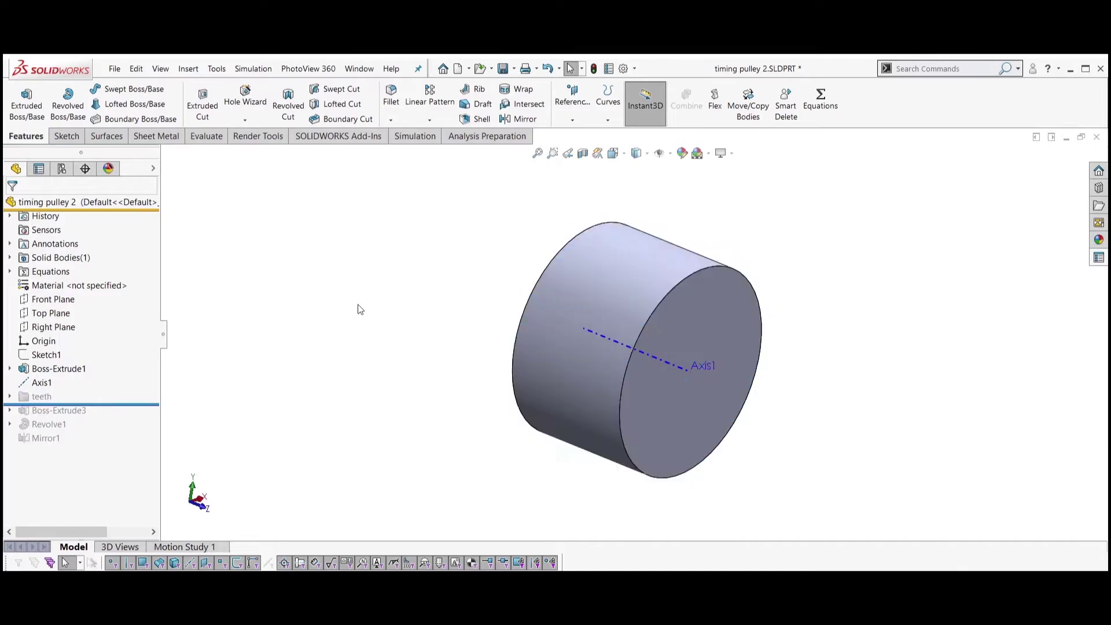
key("ctrl+1")
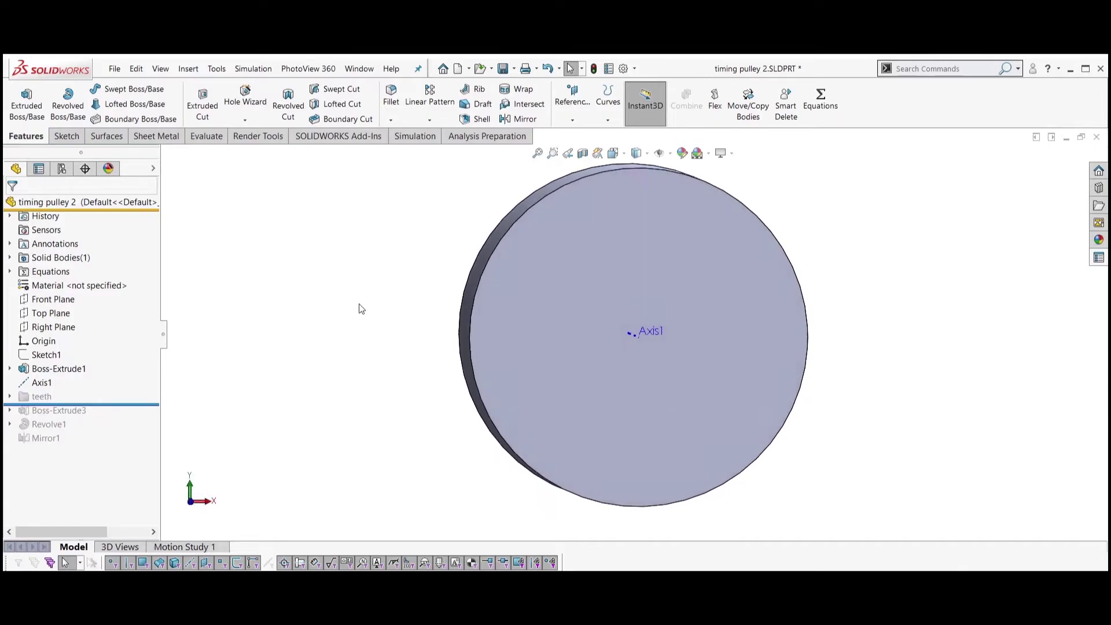
Sketch a circle at the origin on the Front Plane with diameter =d2 (47.75 mm)
left_click(46, 299)
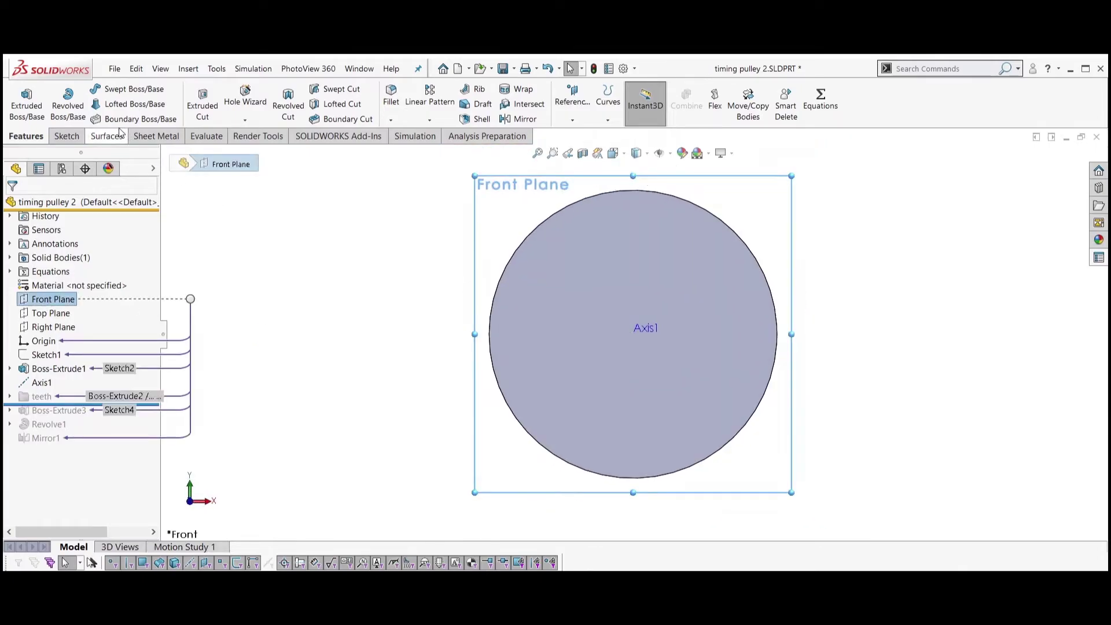
left_click(65, 136)
left_click(23, 97)
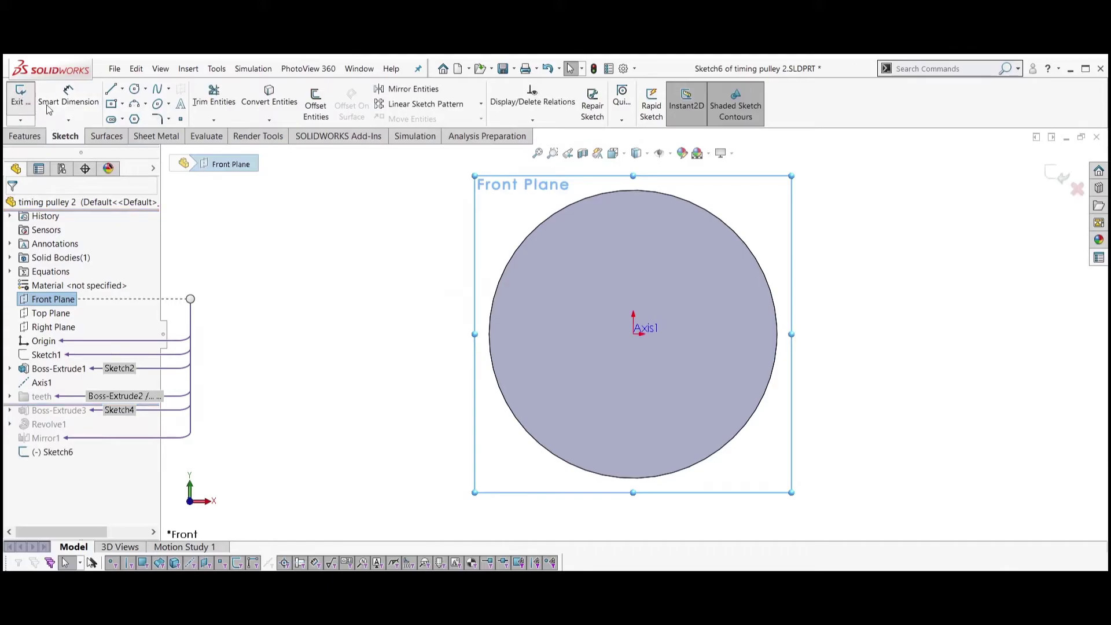
left_click(134, 88)
left_click(633, 335)
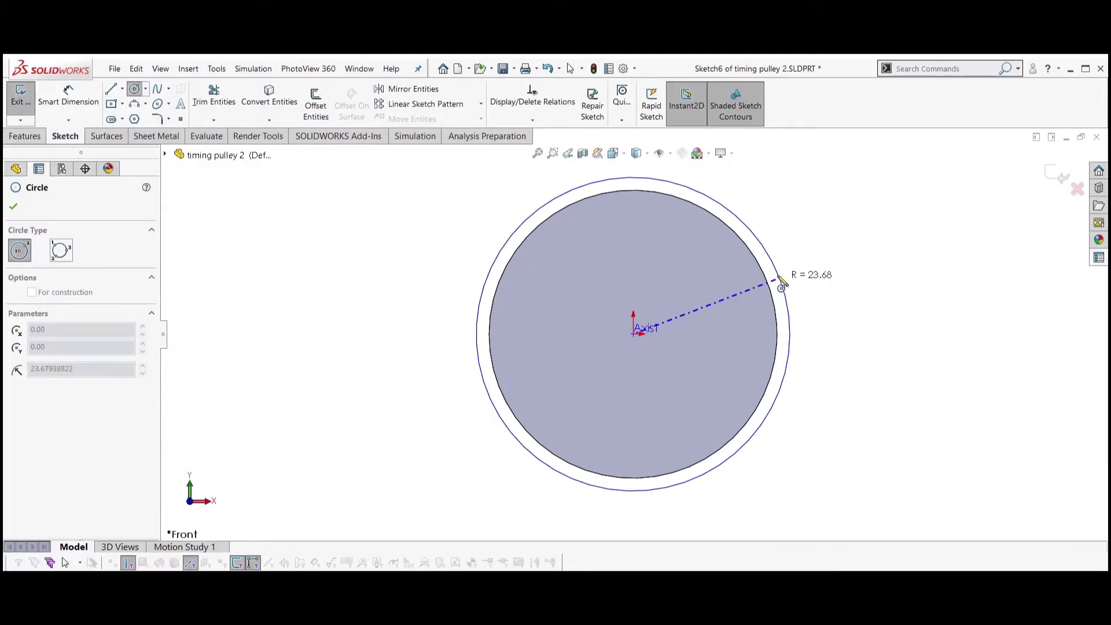
left_click(796, 273)
key("Escape")
left_click(101, 102)
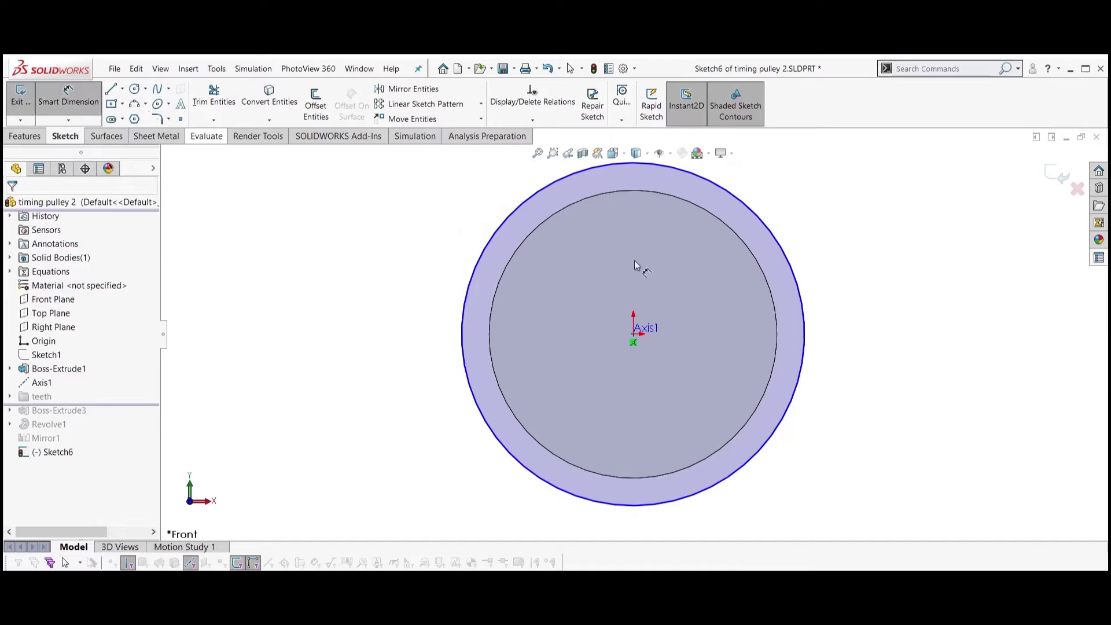
left_click(805, 331)
left_click(844, 340)
type("=")
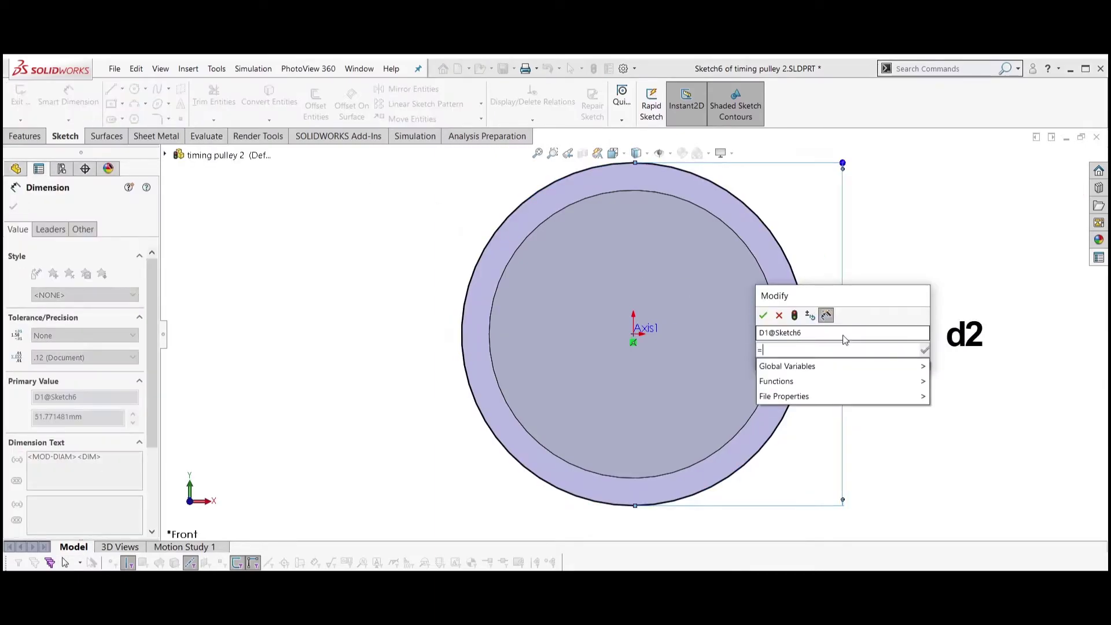
type("d2")
key("Return")
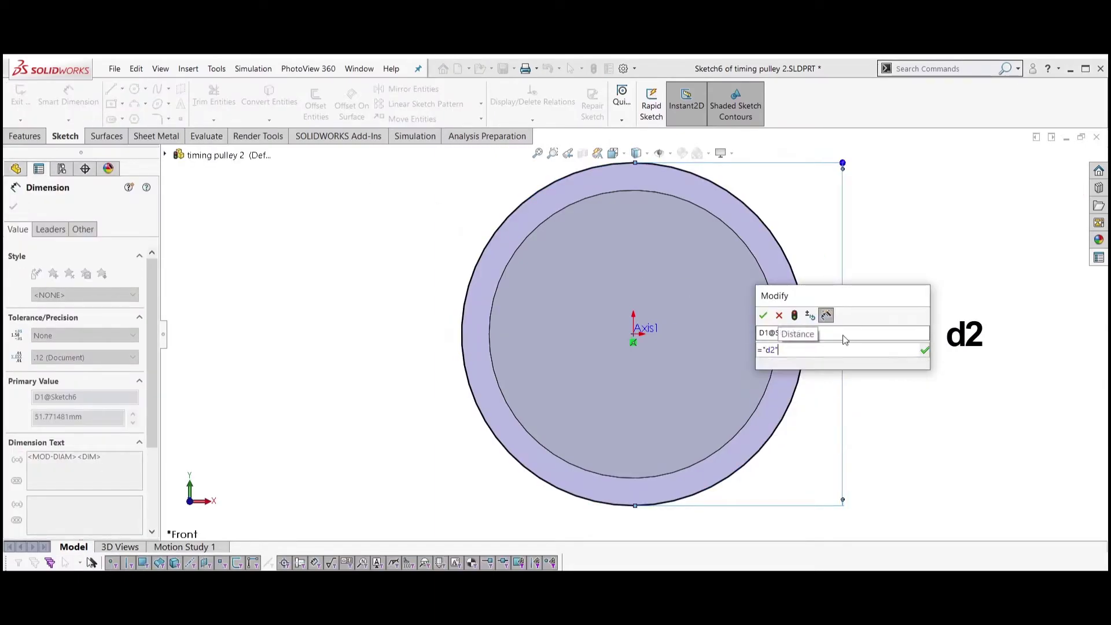
left_click(763, 315)
Extrude the circle Mid Plane to a depth of =b1 (27 mm)
left_click(24, 136)
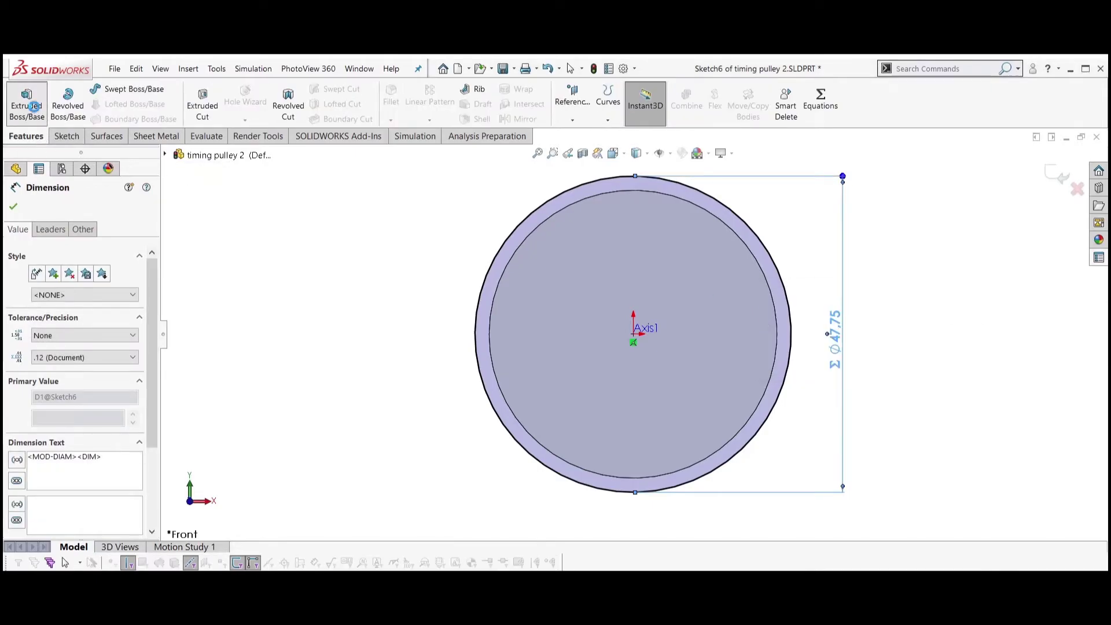
left_click(34, 106)
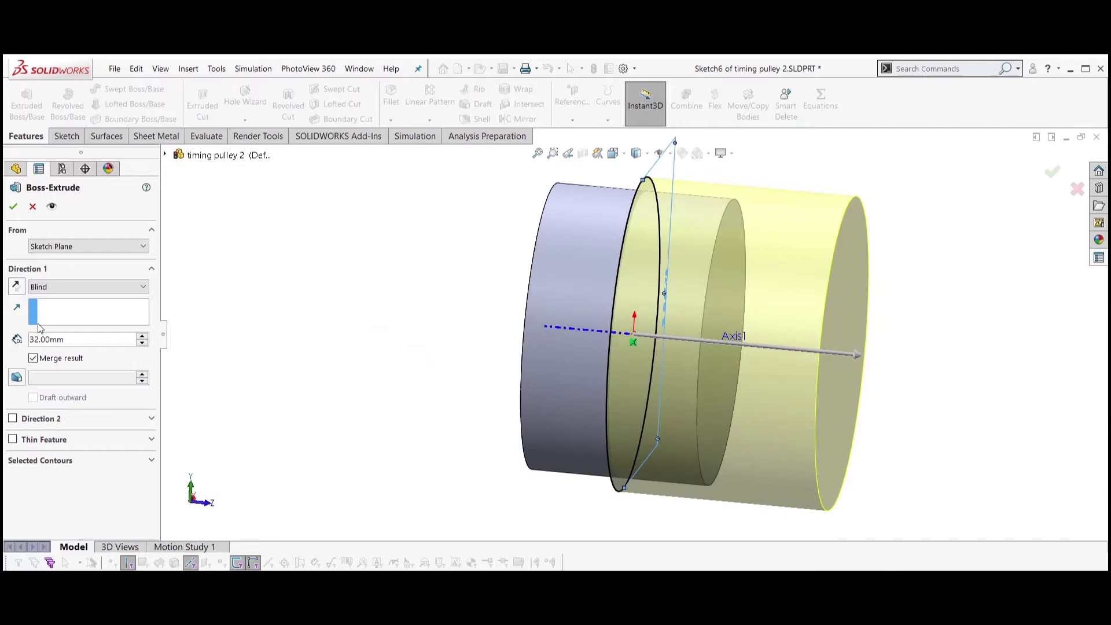
left_click(41, 287)
left_click(58, 360)
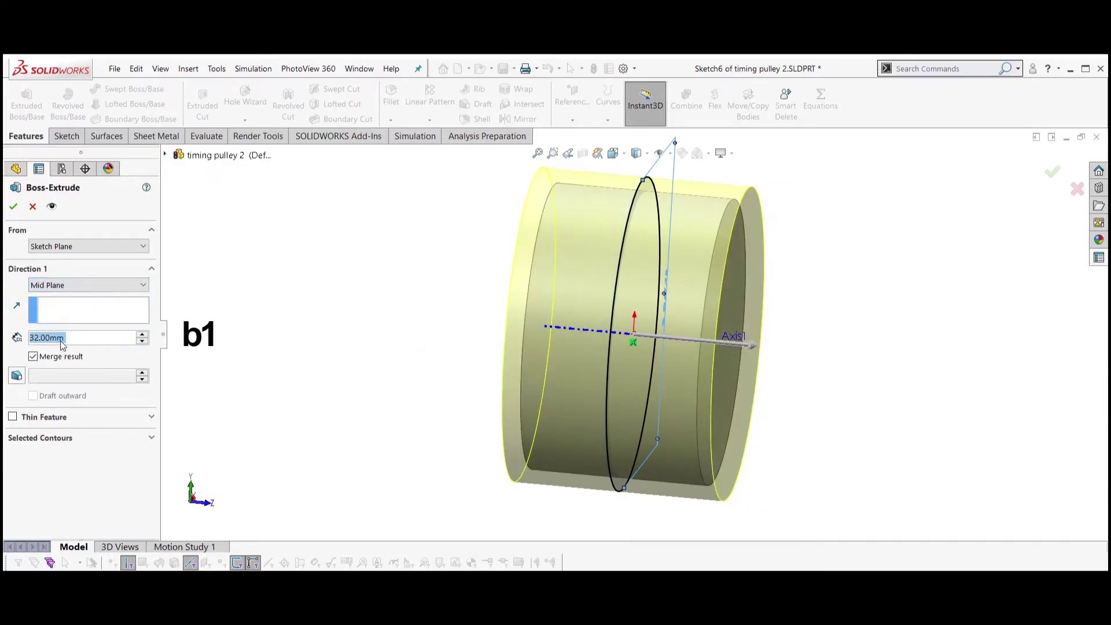
type("=b1")
key("Down")
key("Return")
key("Return")
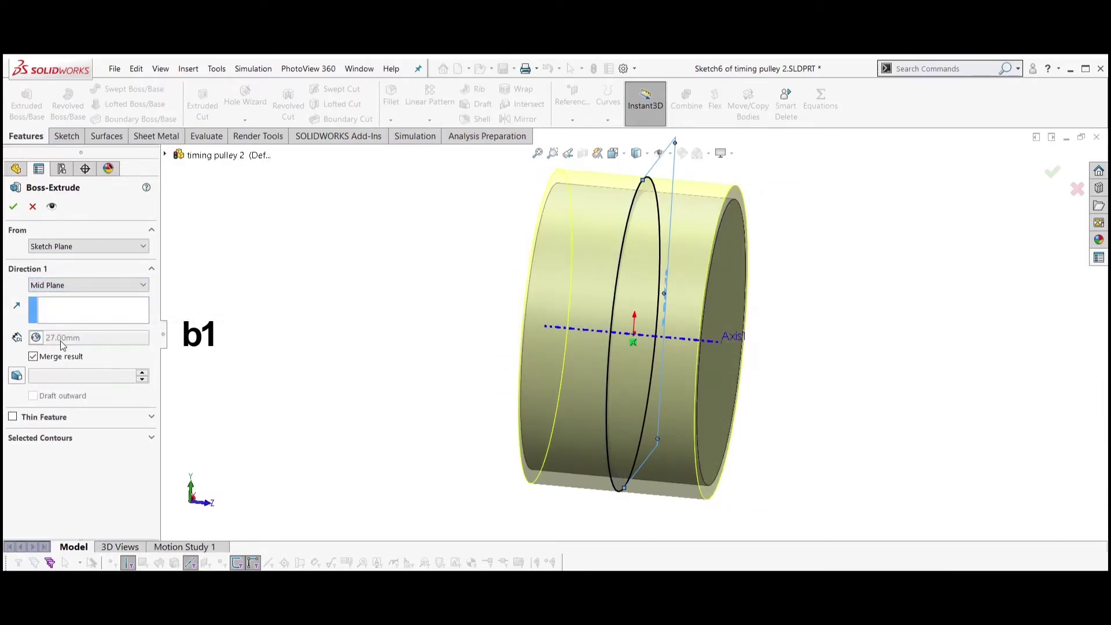
left_click(13, 207)
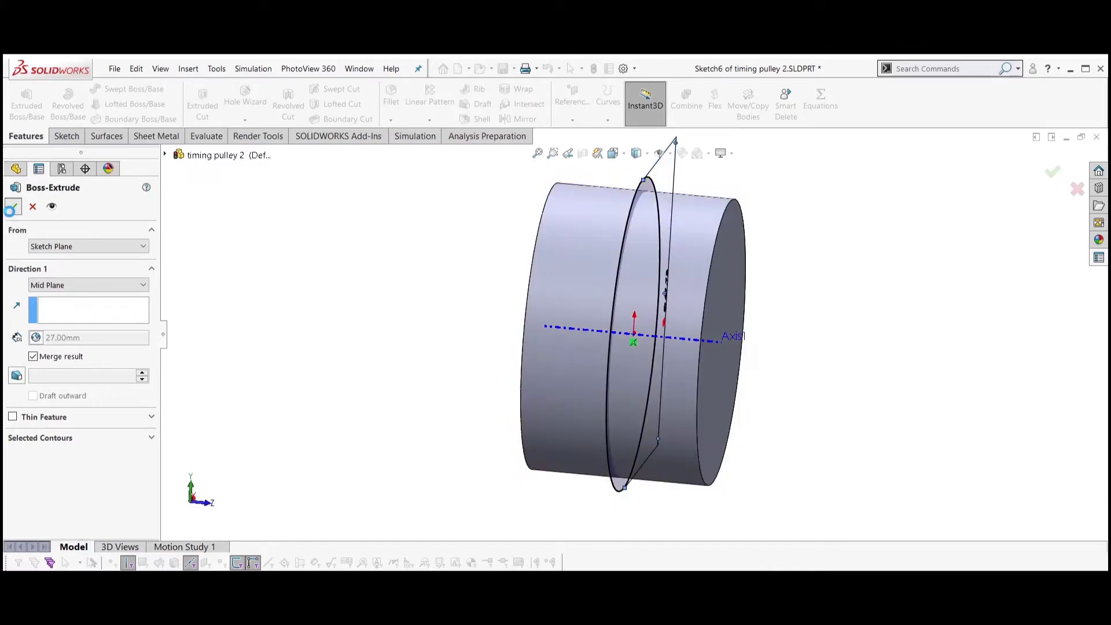
middle_click_drag(411, 353, 385, 384)
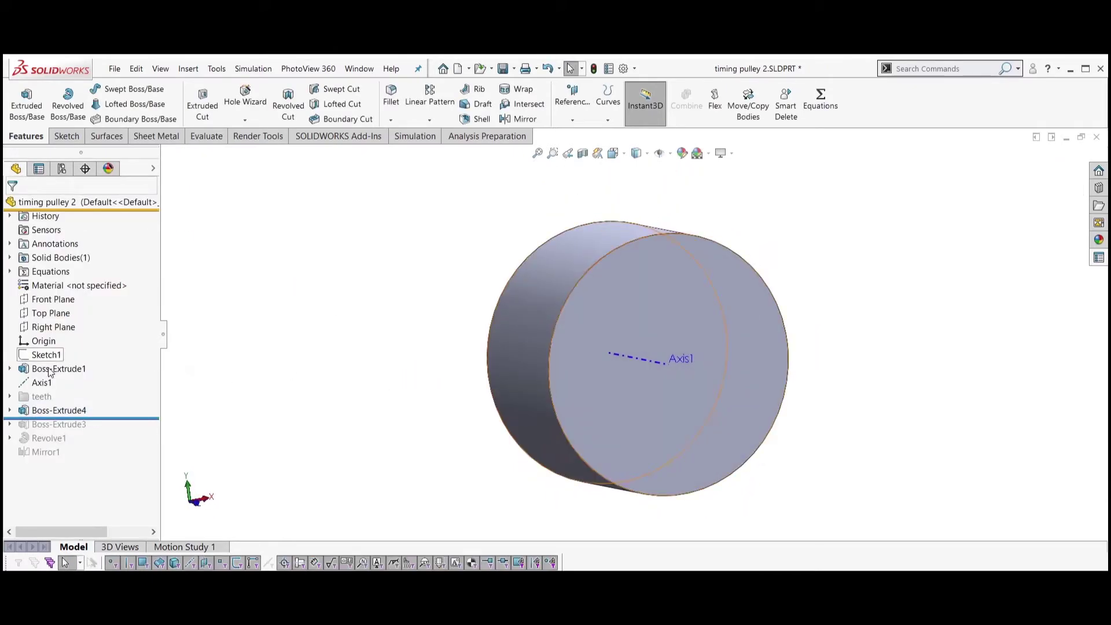
Create Plane1 from the Right Plane and Axis1 at a 0° angle, then select it
left_click(54, 327)
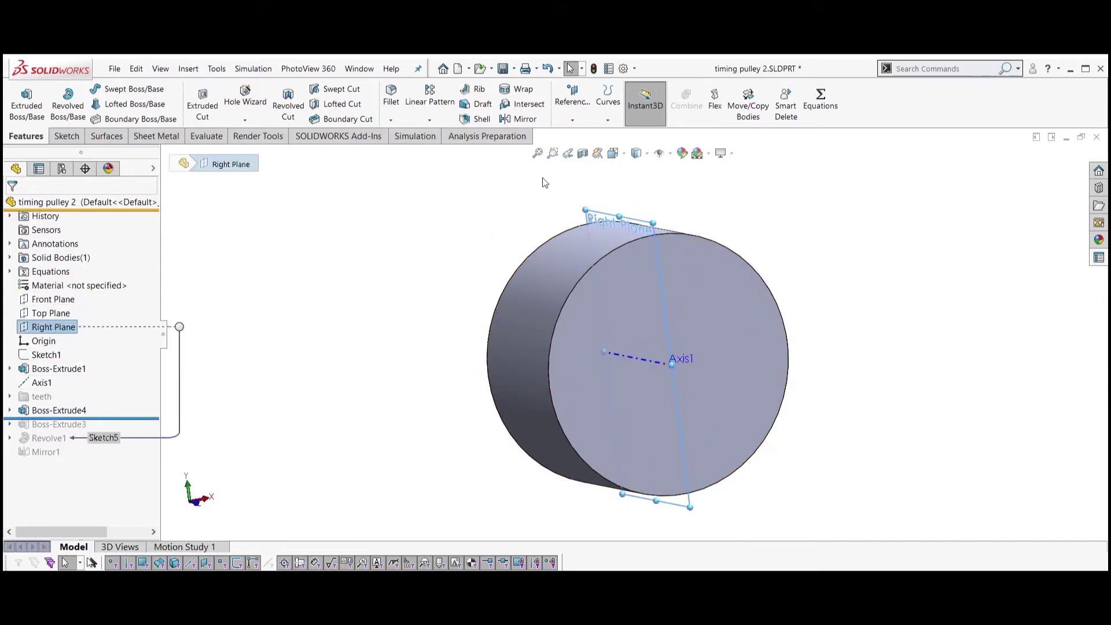
left_click(572, 119)
left_click(576, 139)
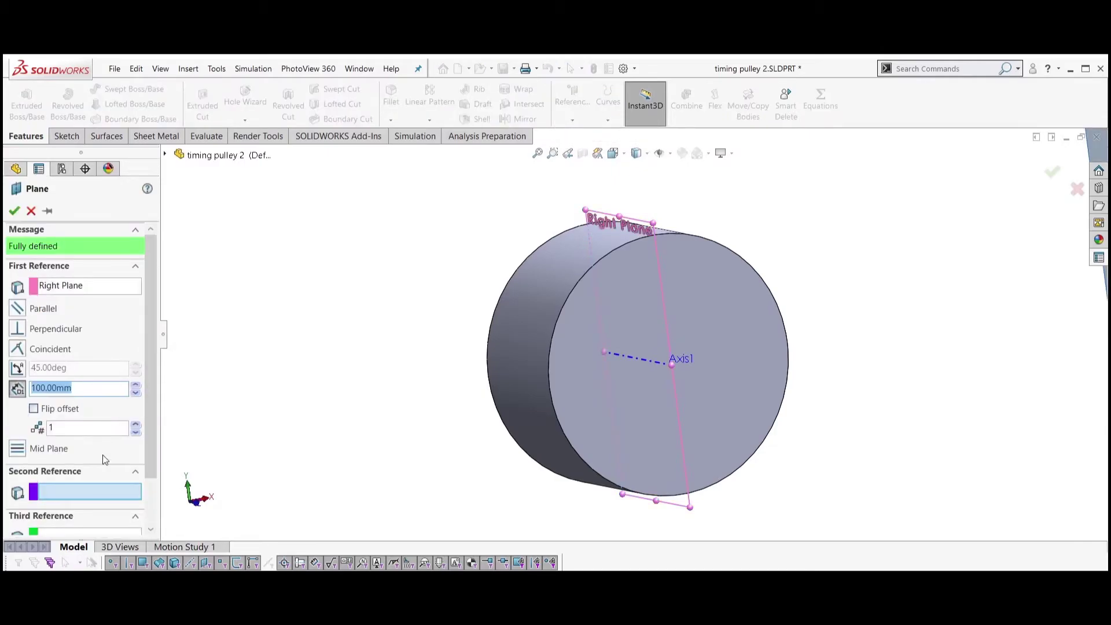
left_click(86, 497)
left_click(631, 357)
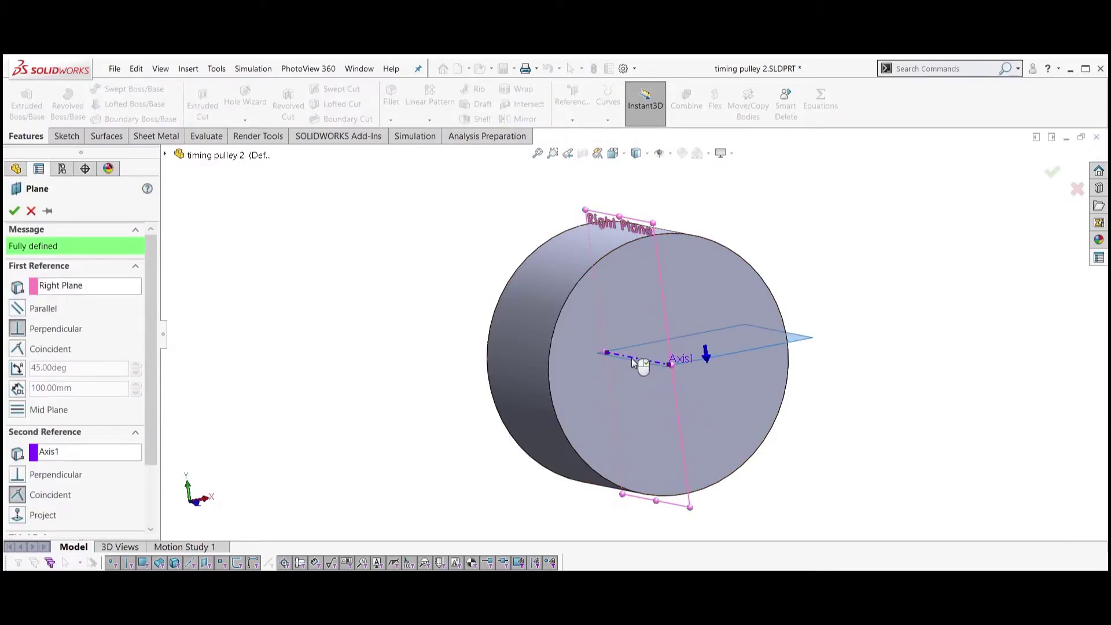
left_click(18, 369)
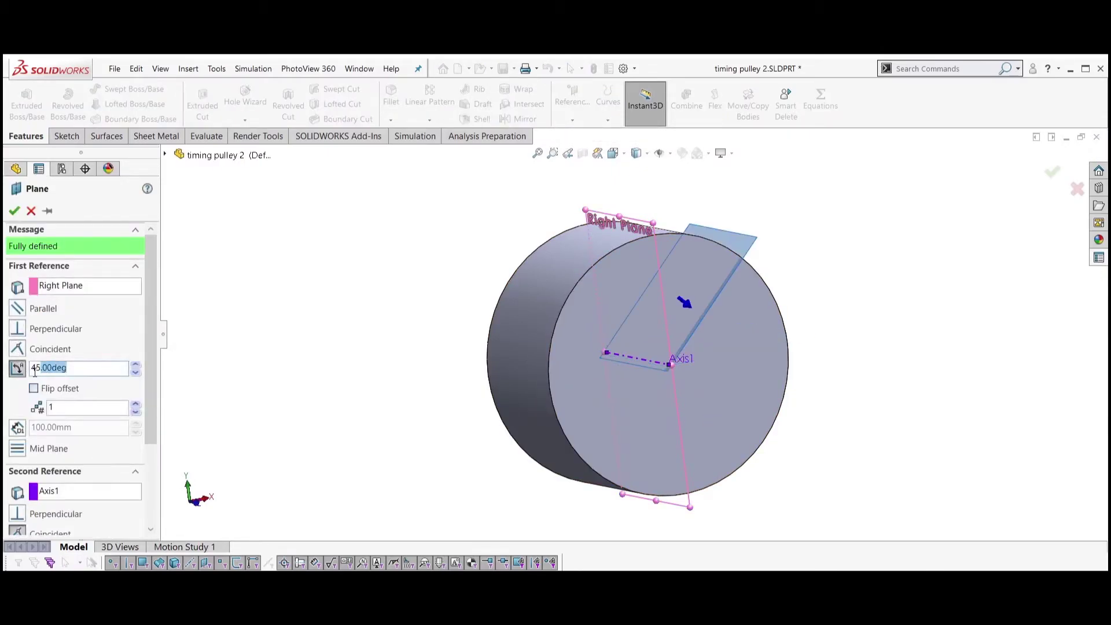
type("0")
key("Return")
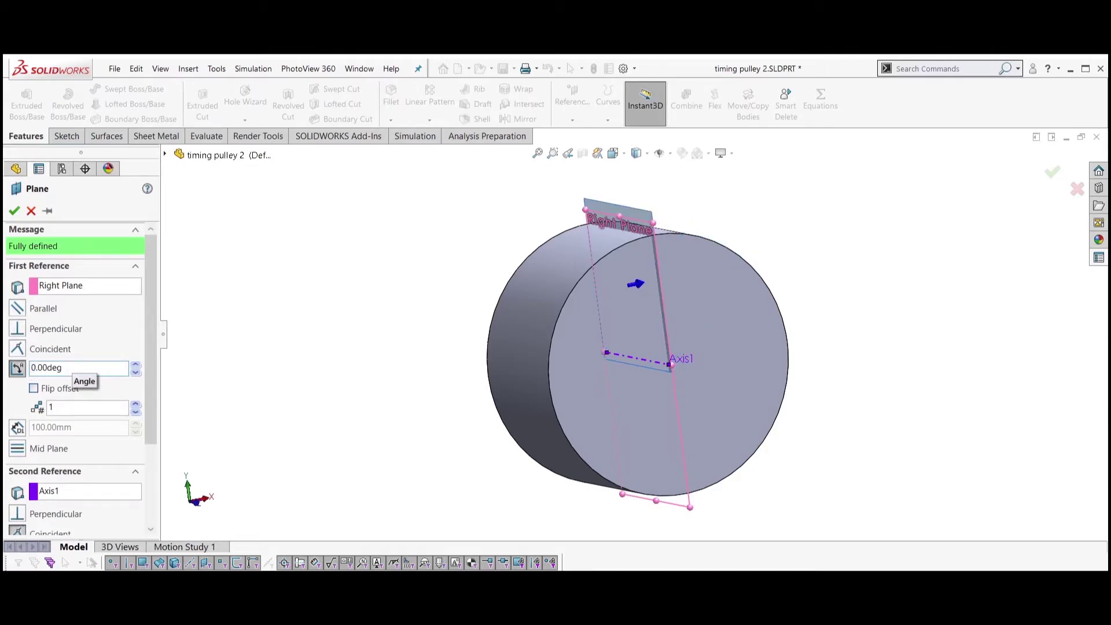
left_click(15, 211)
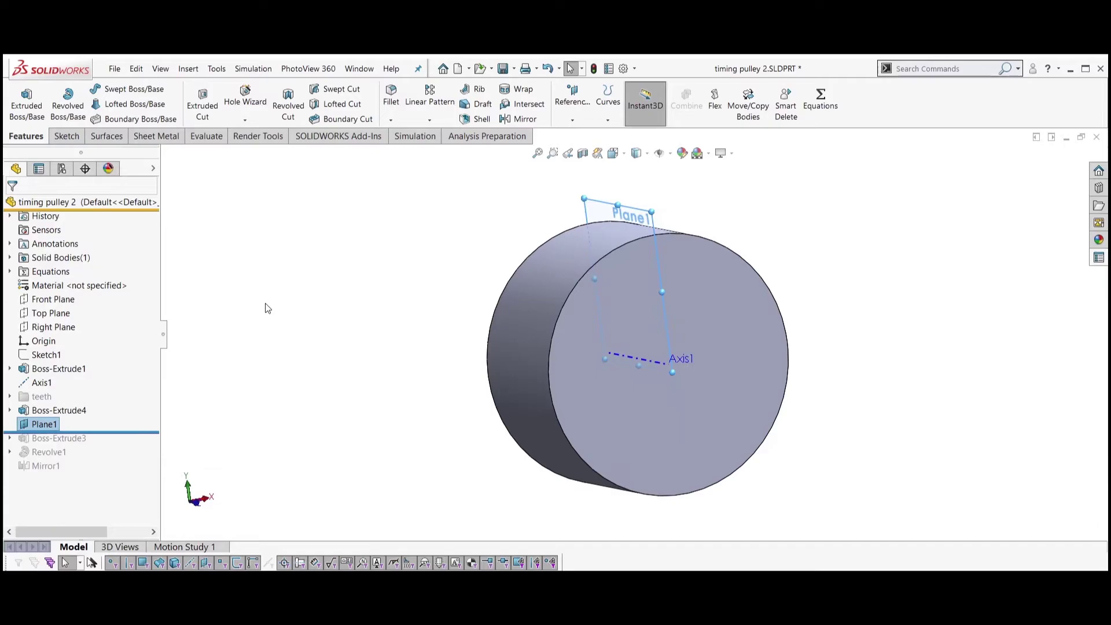
left_click(43, 424)
Start a sketch on Plane1 and project the body's side face outline into it
left_click(66, 136)
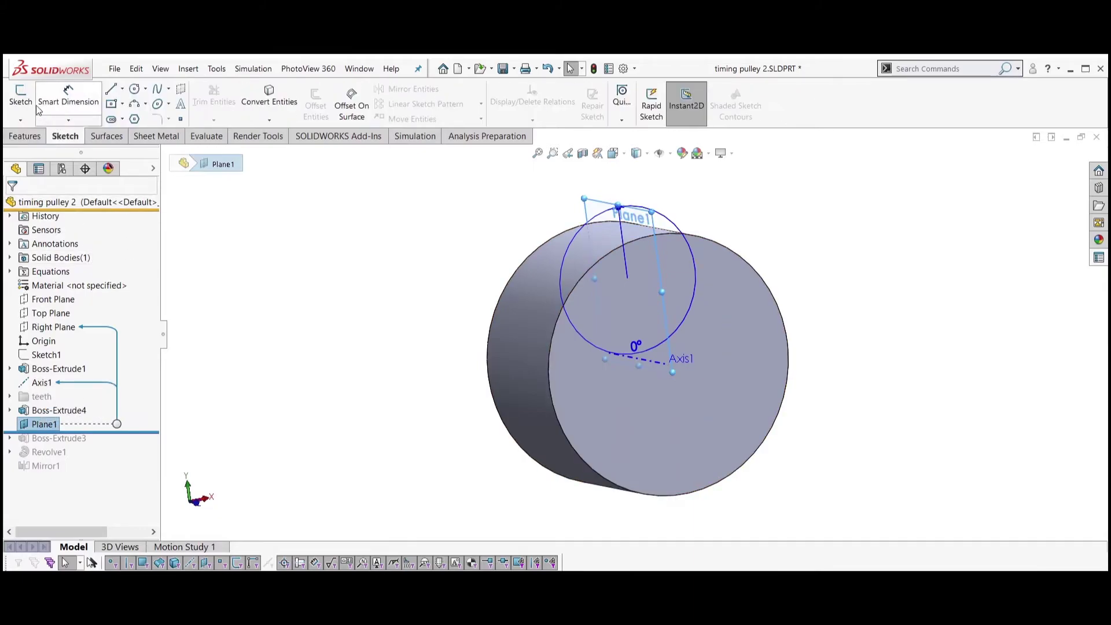
left_click(20, 97)
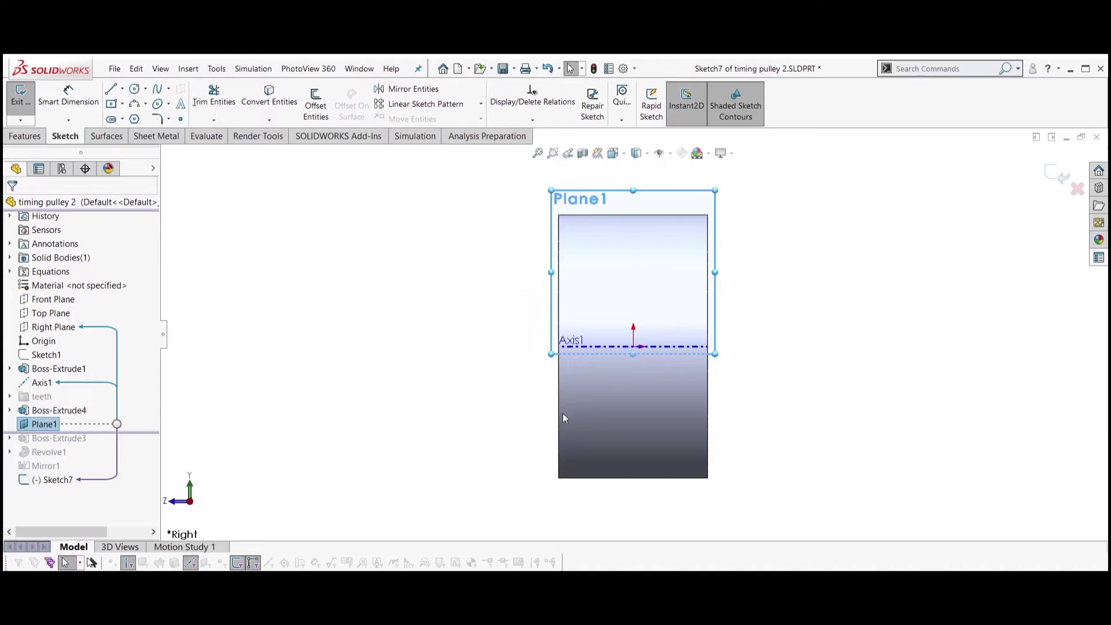
left_click(621, 408)
left_click(269, 119)
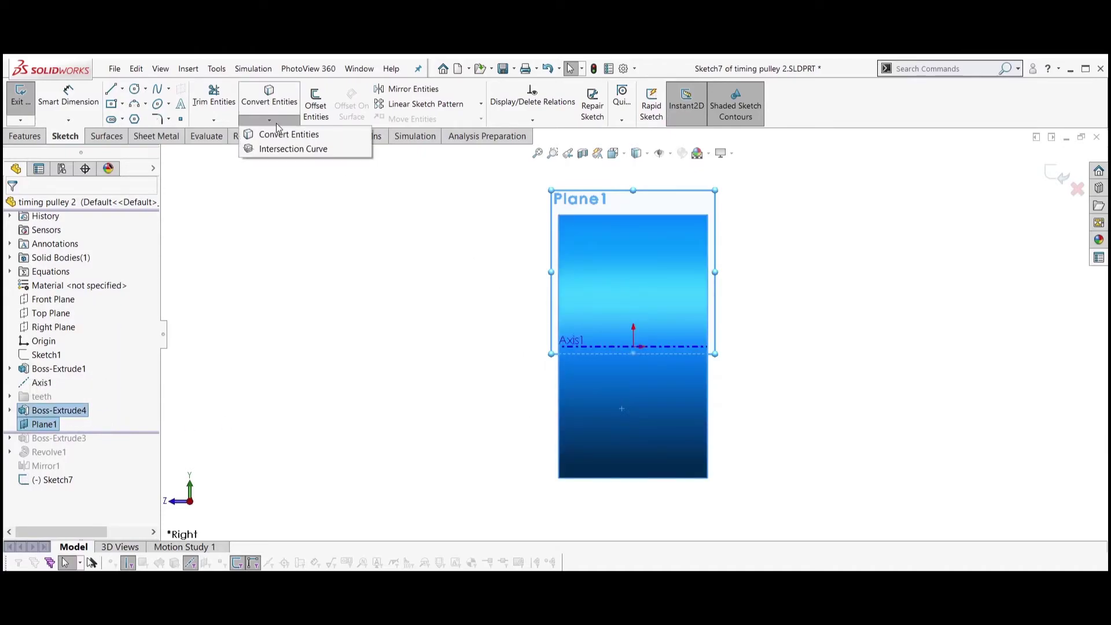
left_click(285, 135)
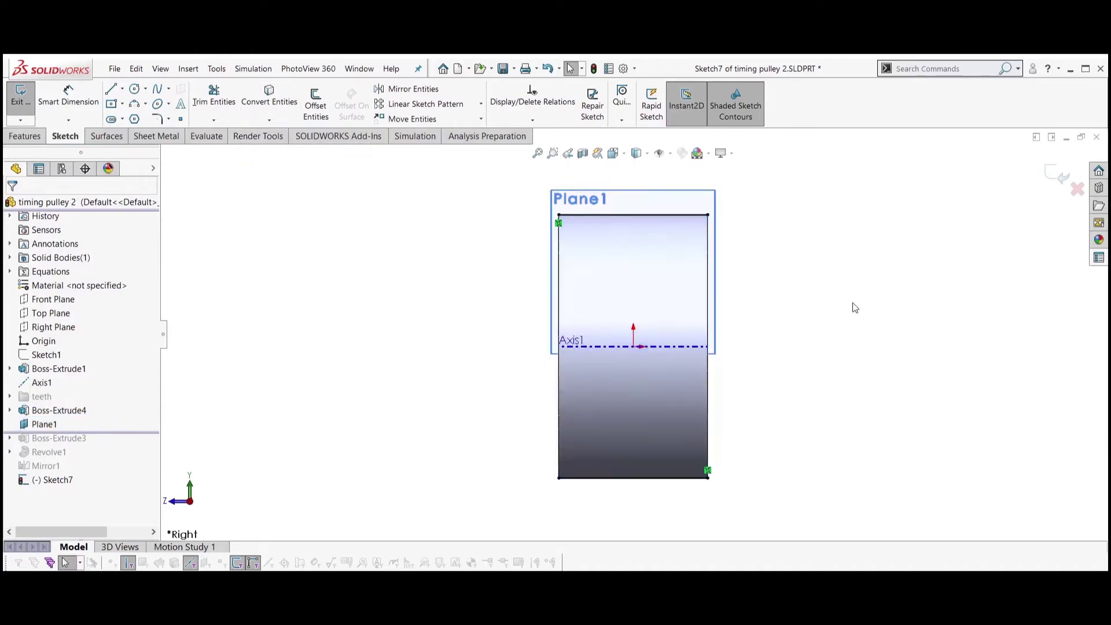
Draw thin rectangular strips along the body's top and bottom edges
left_click(111, 90)
left_click(487, 199)
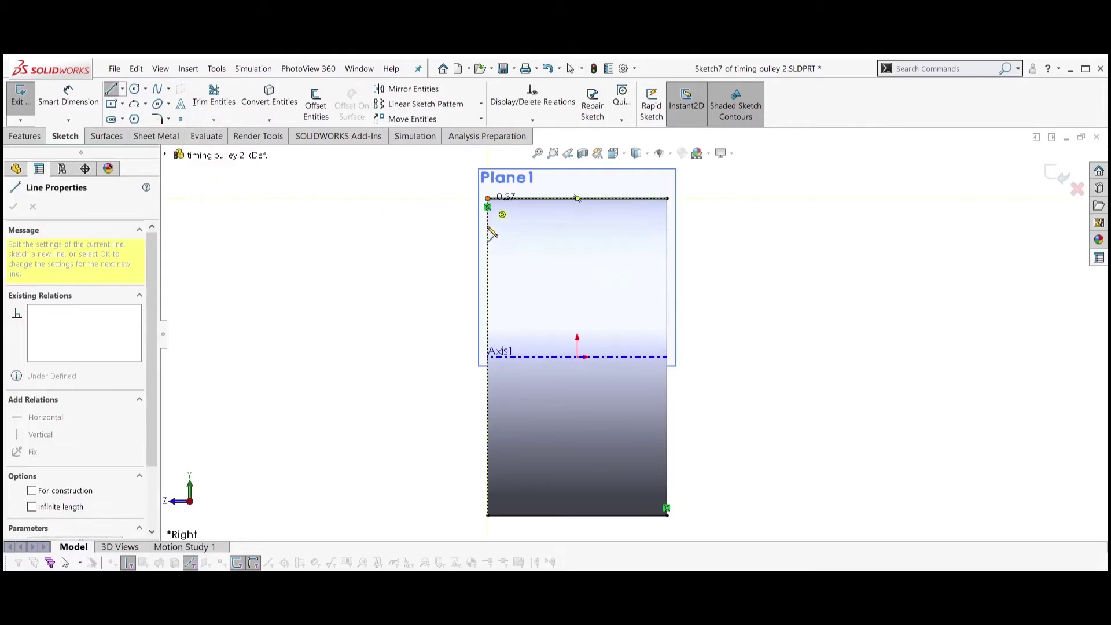
left_click(488, 228)
left_click(667, 229)
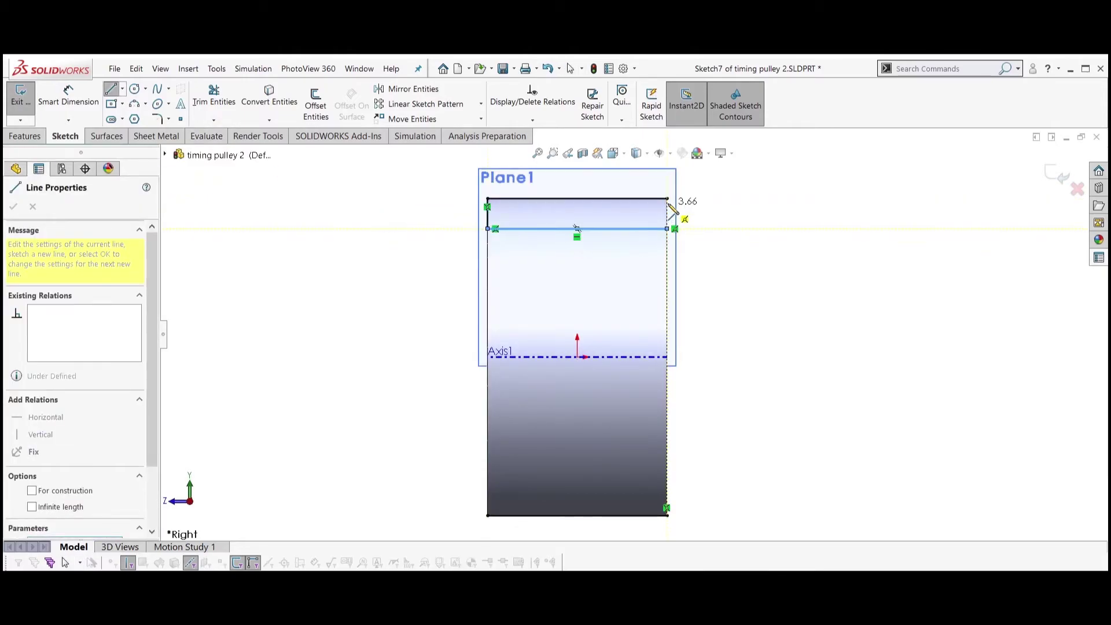
left_click(667, 199)
key("Escape")
left_click(112, 91)
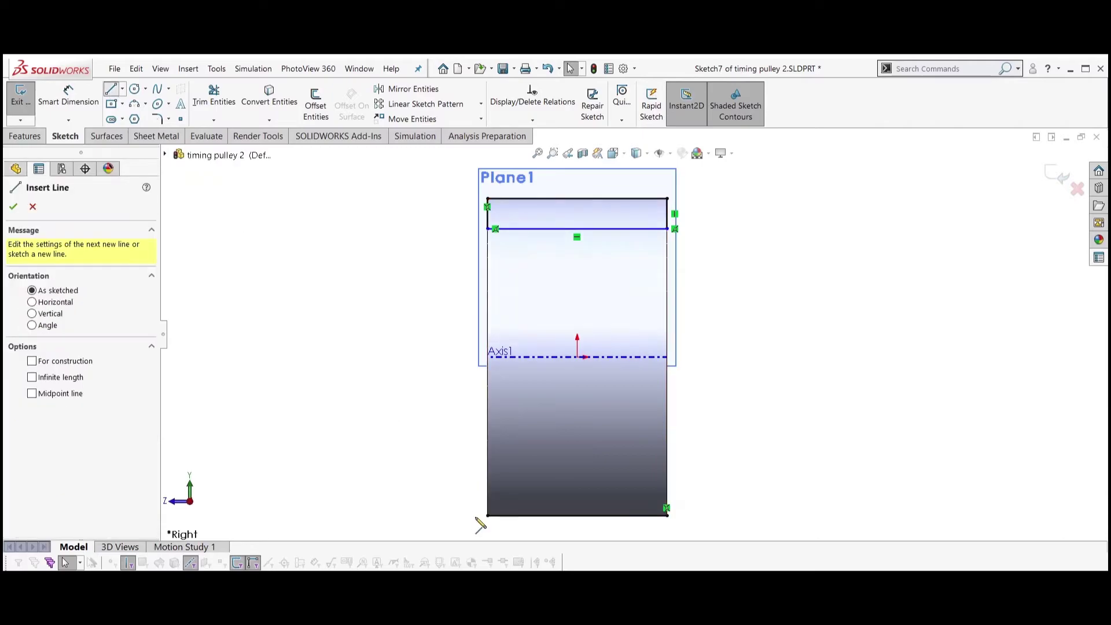
left_click(488, 514)
left_click(488, 481)
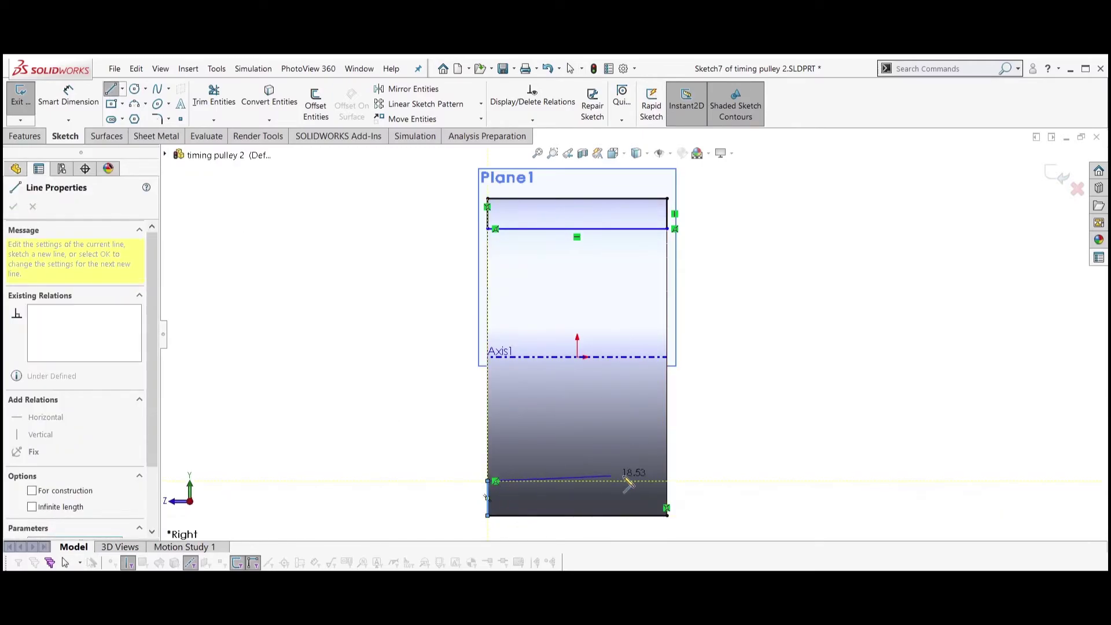
left_click(667, 481)
left_click(667, 515)
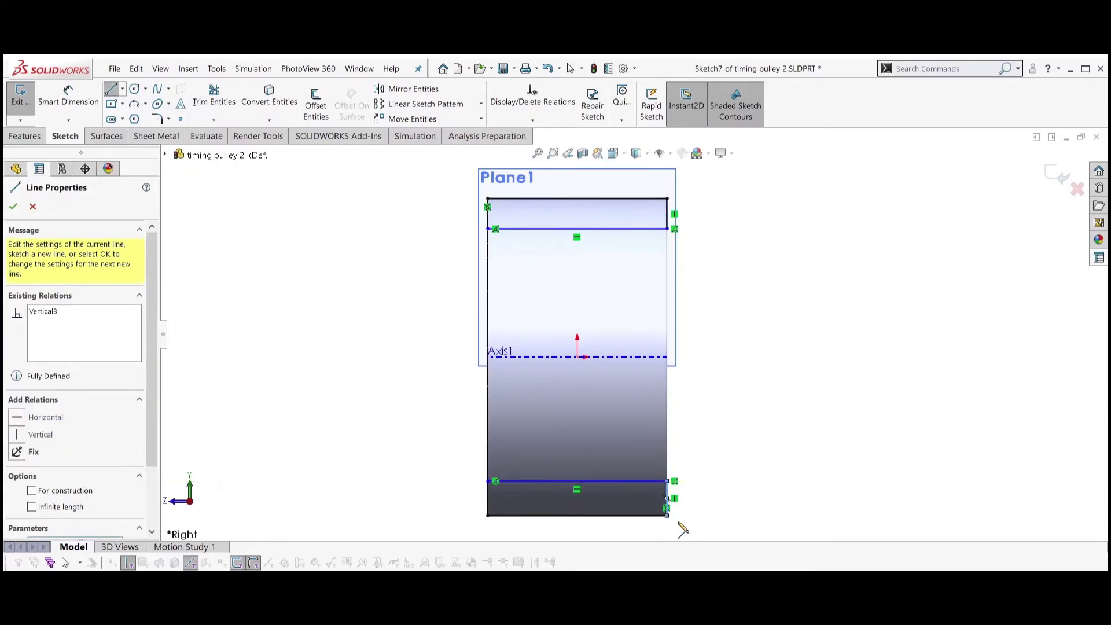
key("Escape")
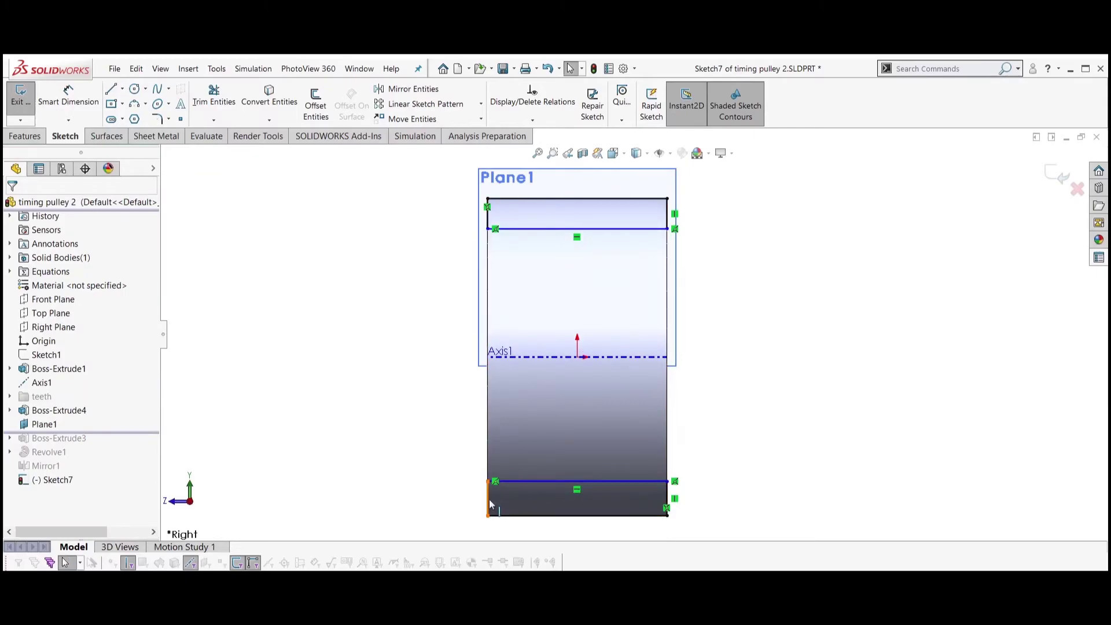
Make the short edges of the top and bottom strips equal
left_click(488, 499)
scroll(515, 225, "up", 2)
left_click(509, 218, "ctrl")
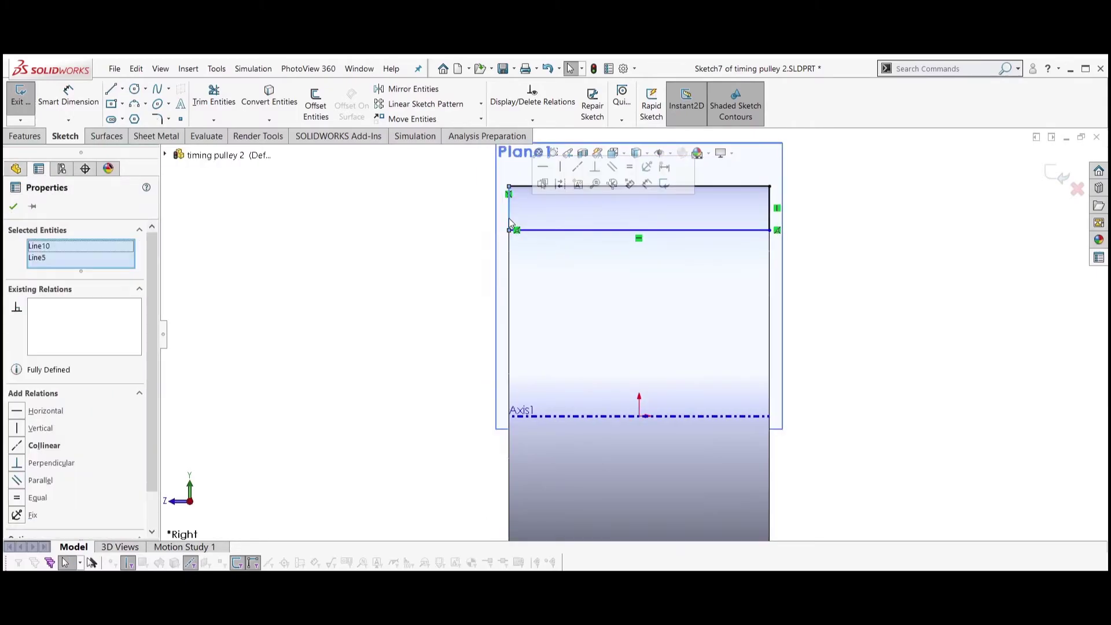
left_click(629, 167)
left_click(397, 347)
scroll(397, 347, "up", 1)
scroll(398, 351, "down", 1)
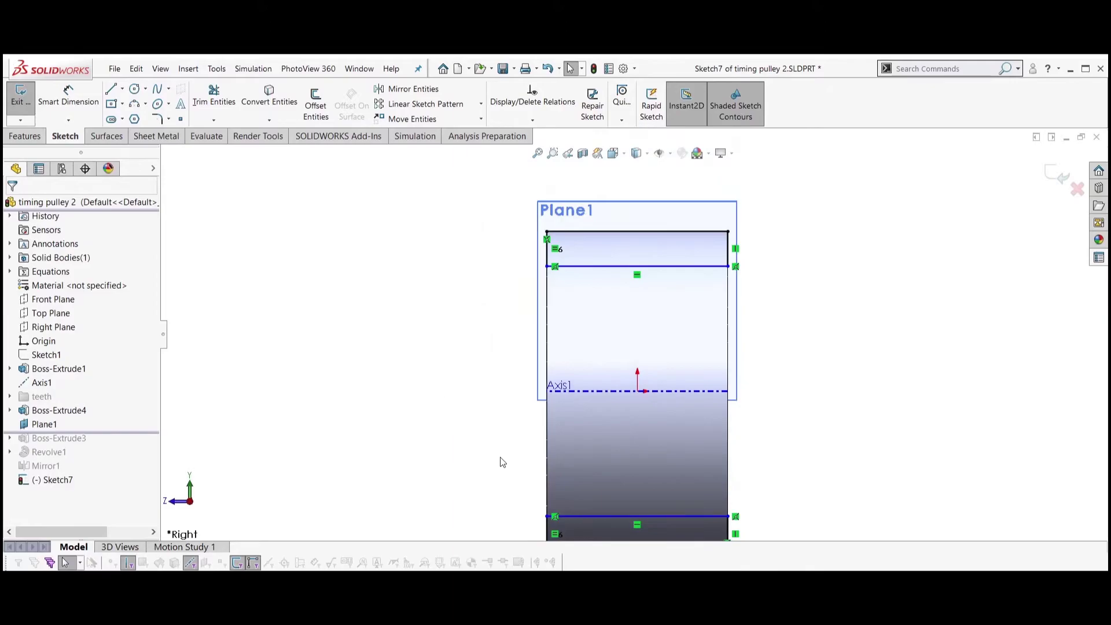
Dimension the gap between the strips' inner lines as =d3 (43.49 mm) and begin an Extruded Cut
left_click(68, 96)
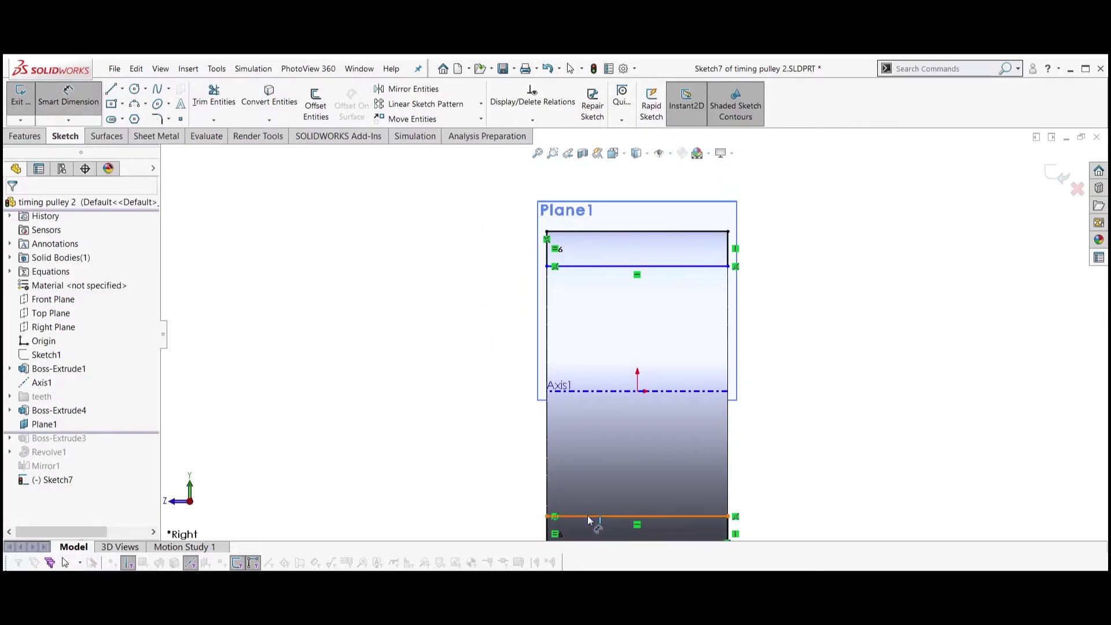
left_click(590, 516)
left_click(575, 267)
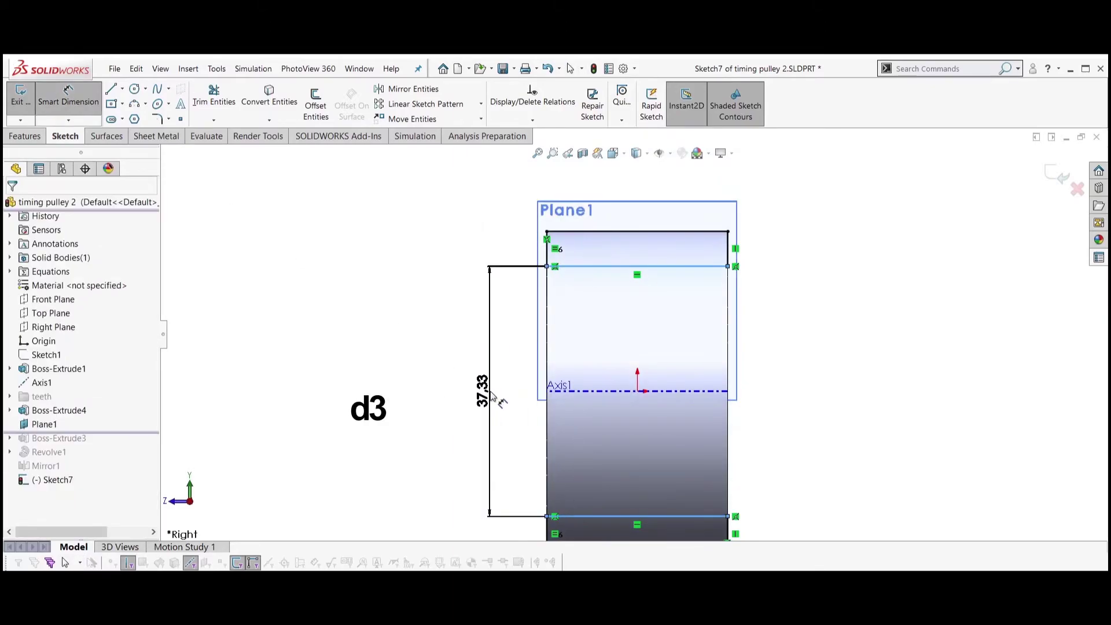
left_click(491, 391)
type("=")
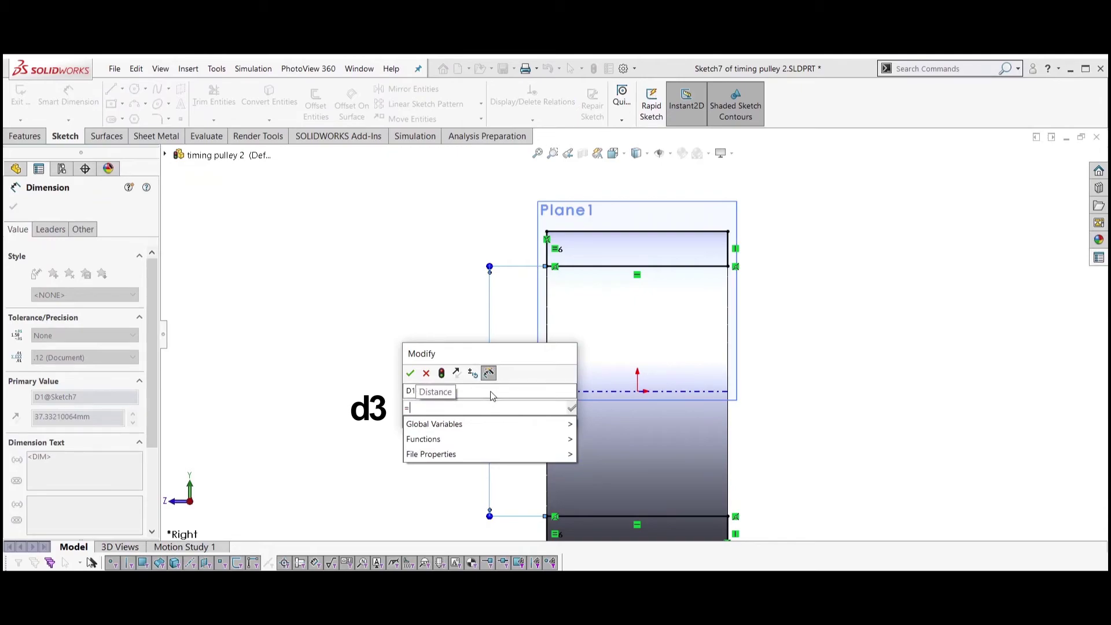
type("d3")
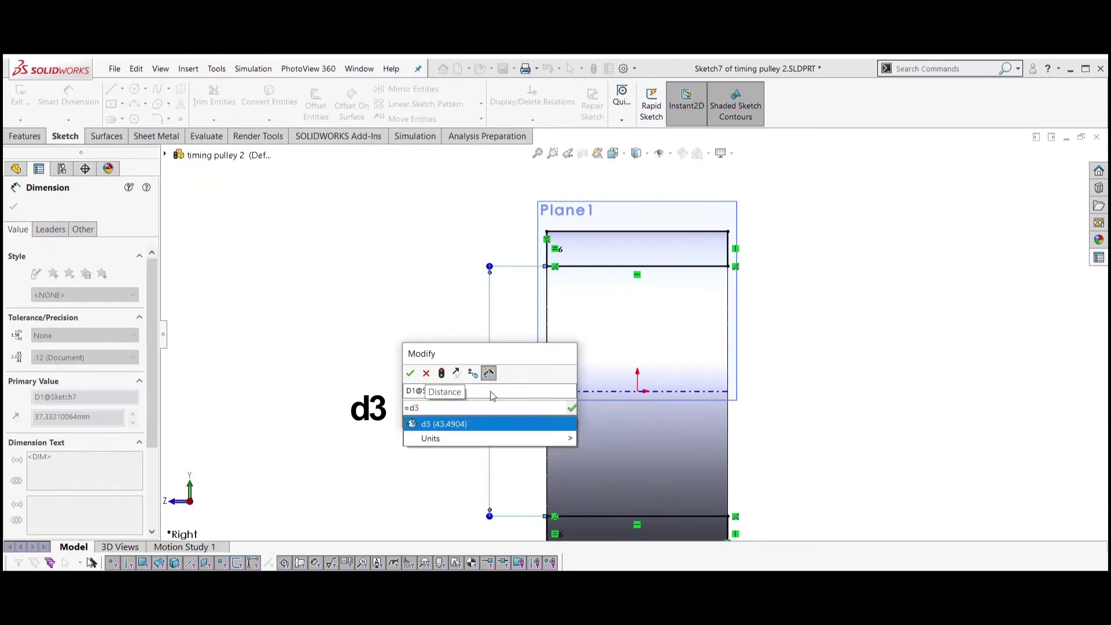
key("Return")
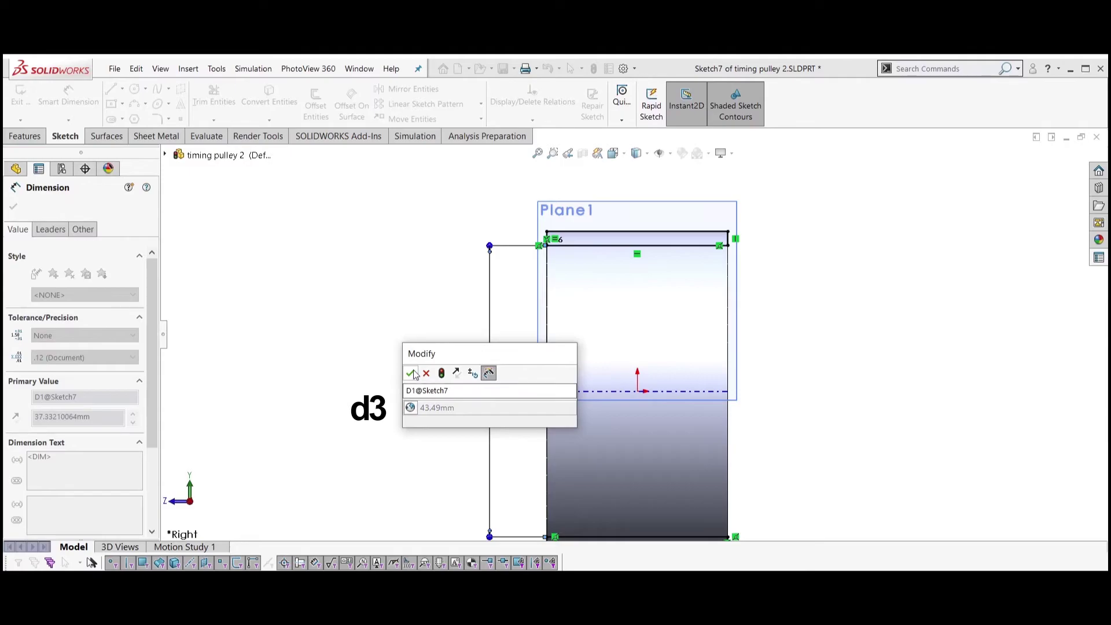
left_click(414, 375)
left_click(427, 383)
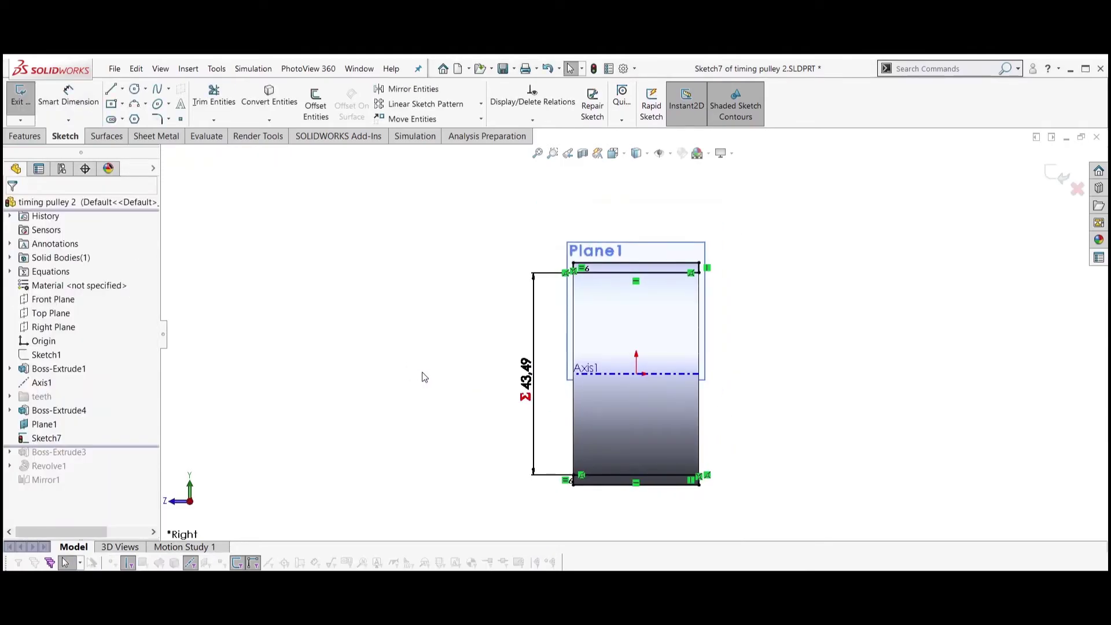
left_click(26, 136)
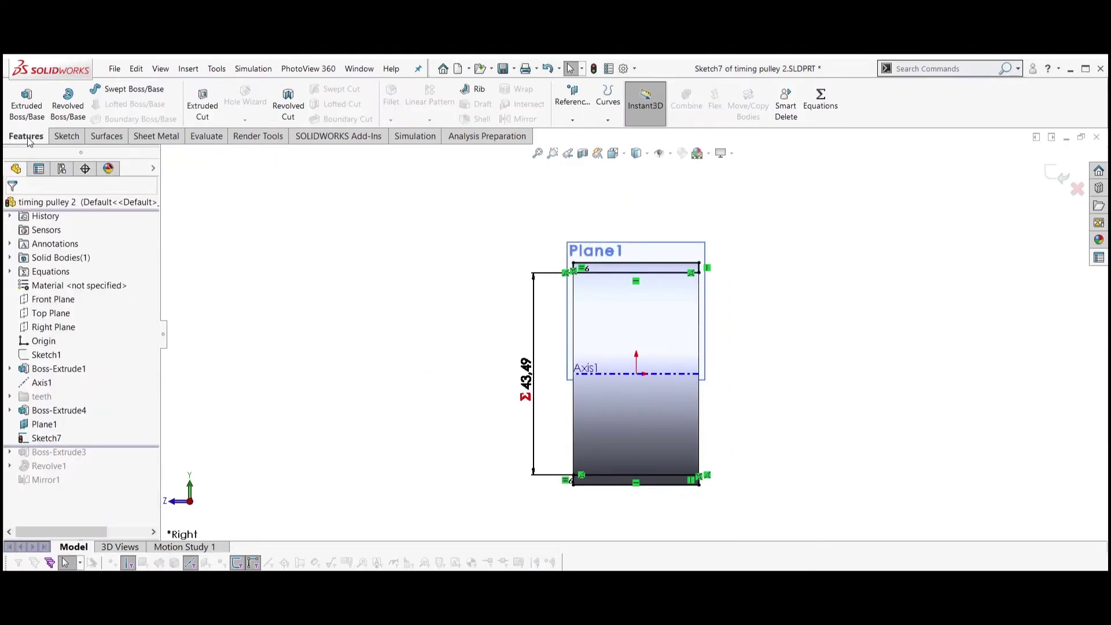
left_click(202, 104)
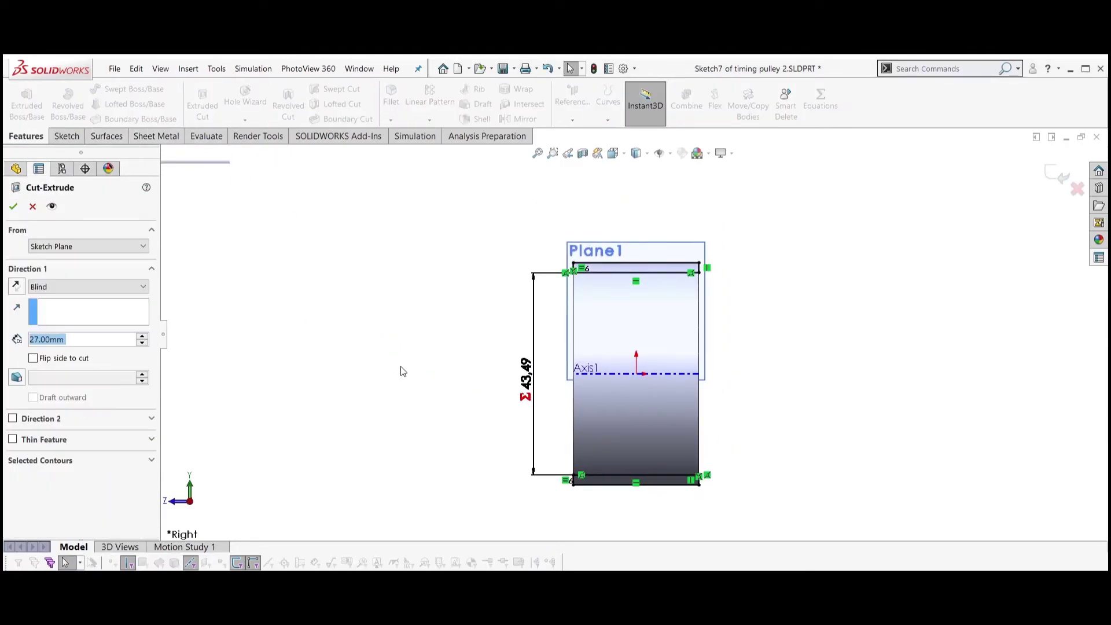
Set the strip cut to Through All, confirm Cut-Extrude1, and view the part from the front
left_click(43, 287)
left_click(49, 309)
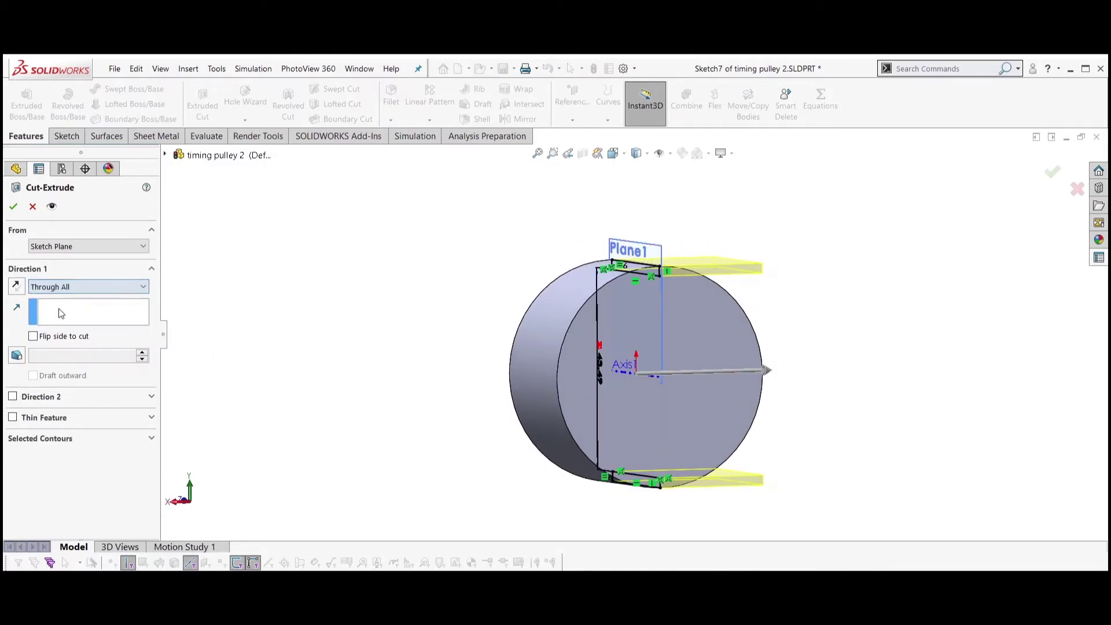
left_click(363, 361)
key("ctrl+1")
left_click(63, 424)
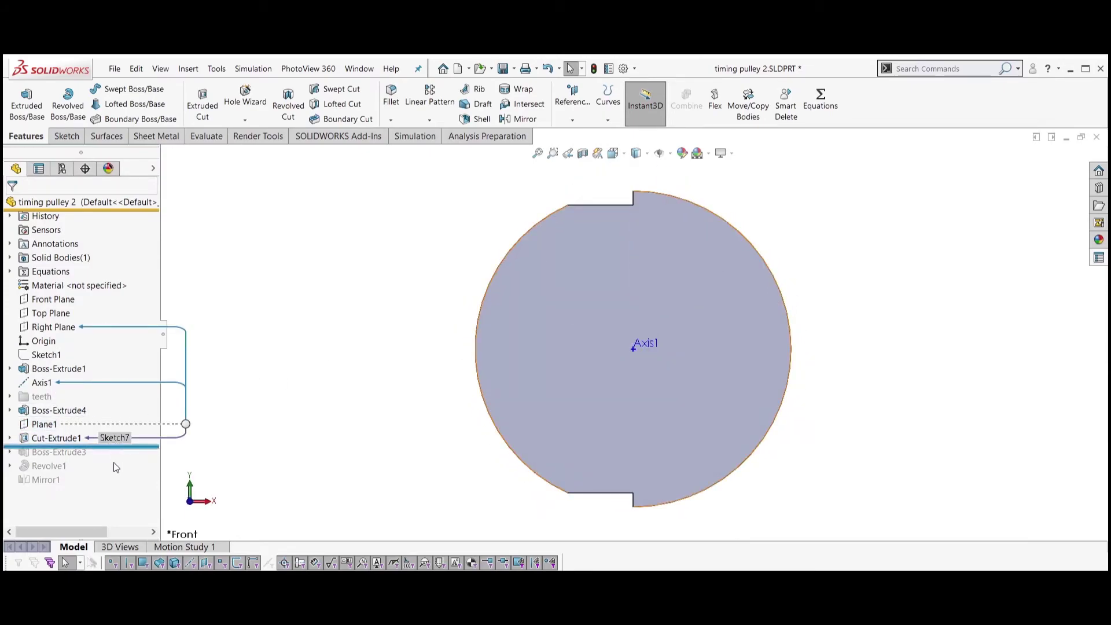
Roll the history forward and put Boss-Extrude4, Plane1 and Cut-Extrude1 into a new 'teeth simplification' folder
left_click_drag(116, 447, 111, 489)
left_click(52, 441)
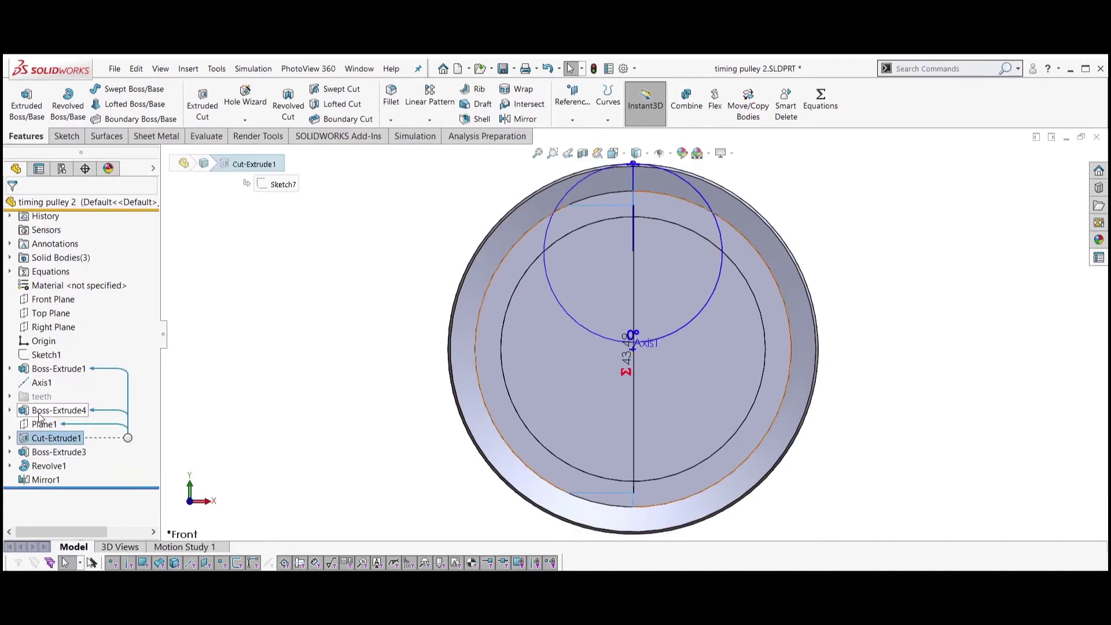
left_click(39, 413, "shift")
middle_click_drag(354, 391, 396, 404)
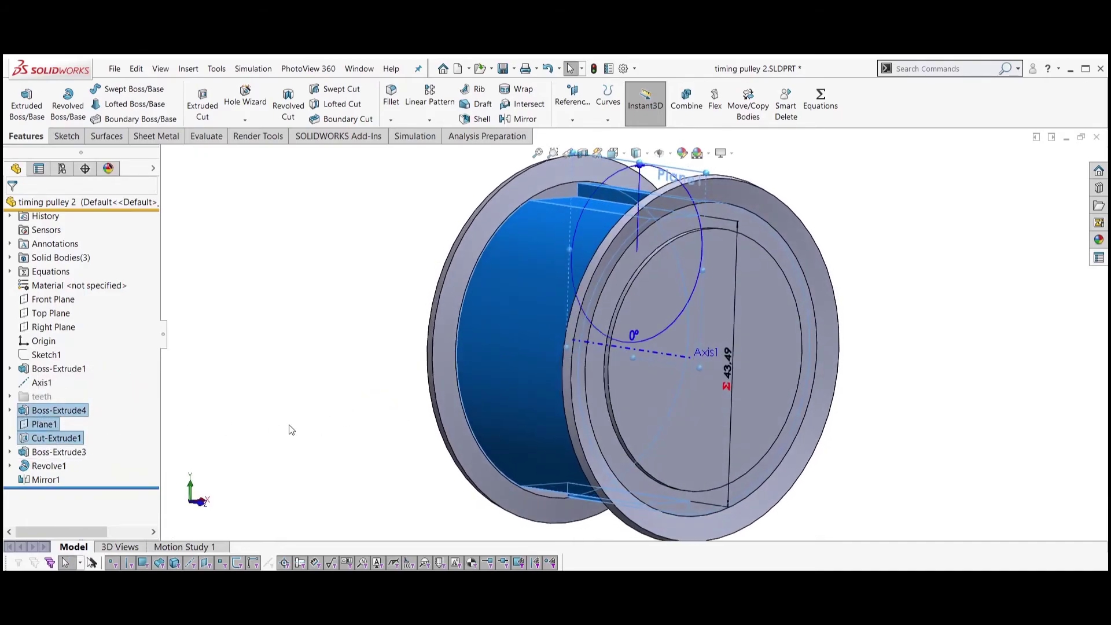
right_click(45, 426)
left_click(87, 529)
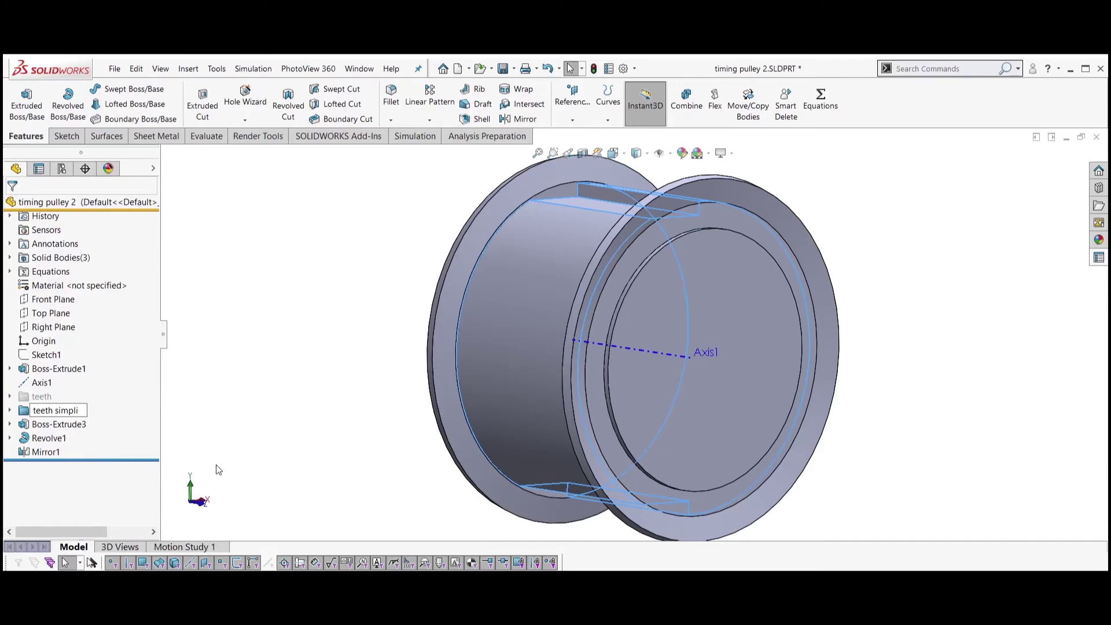
key("Return")
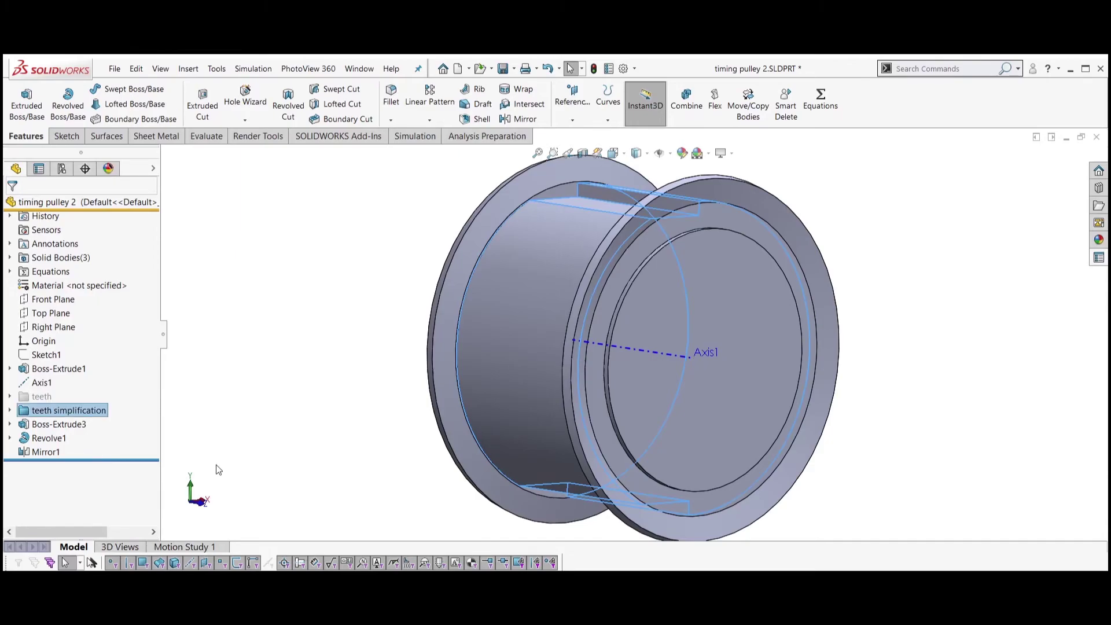
left_click(231, 443)
scroll(294, 382, "up", 2)
Hide Axis1 and reorient the pulley to a side view
middle_click_drag(324, 364, 320, 368)
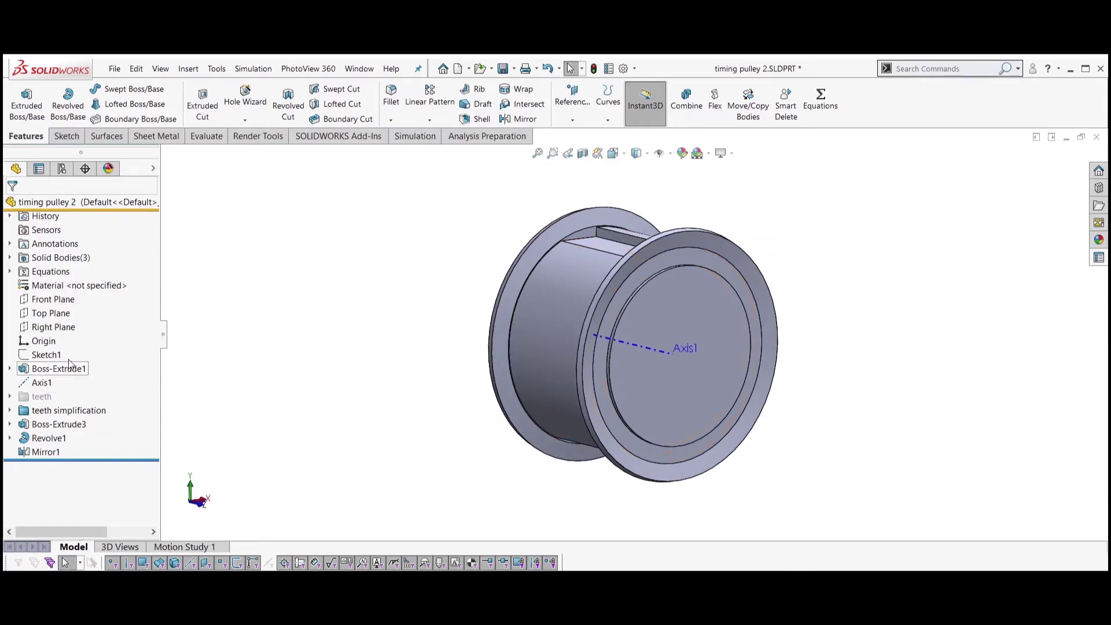
left_click(39, 384)
left_click(48, 370)
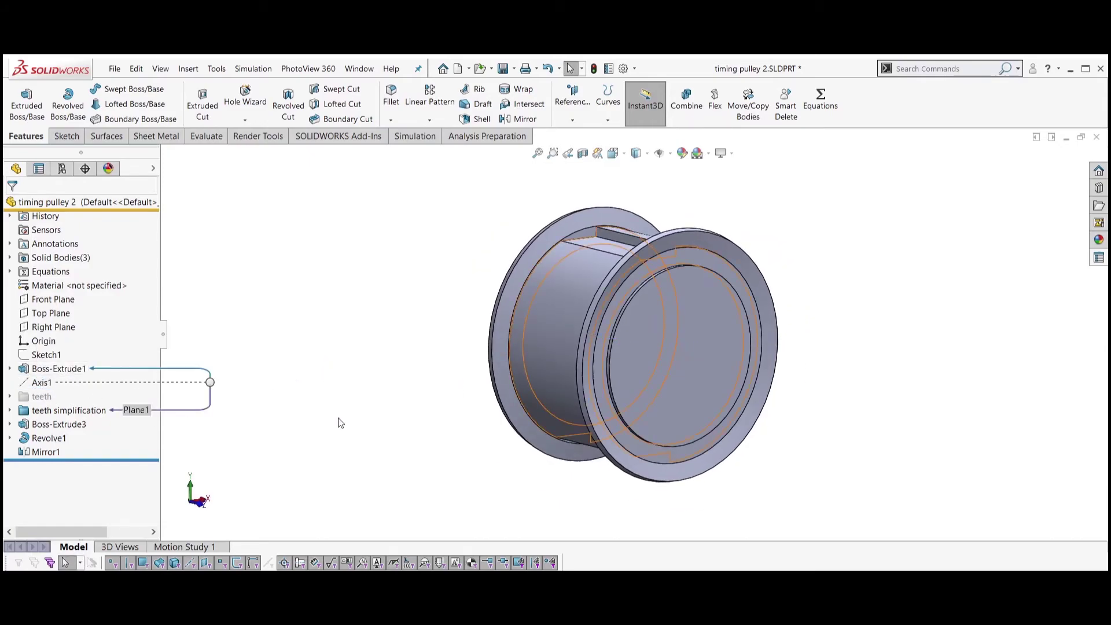
key("space")
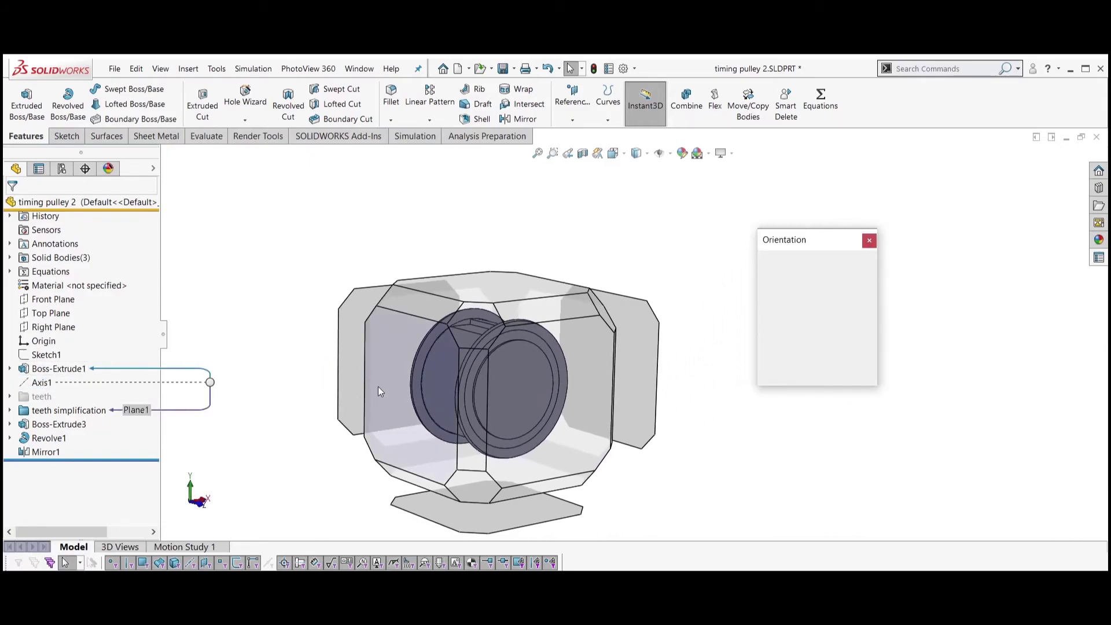
left_click(386, 394)
key("space")
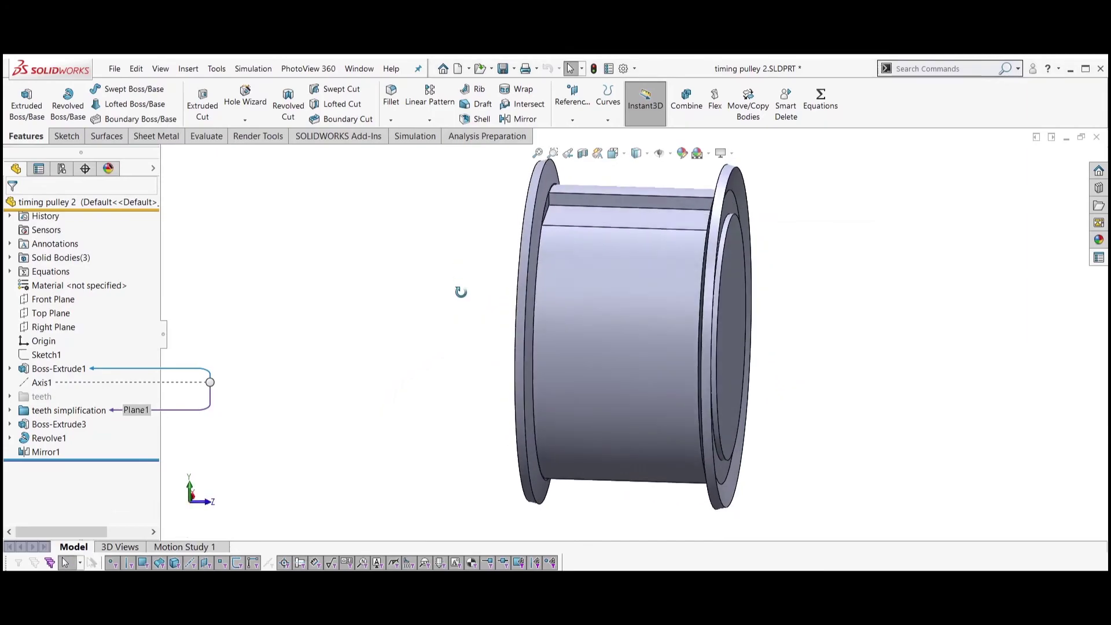
left_click(412, 379)
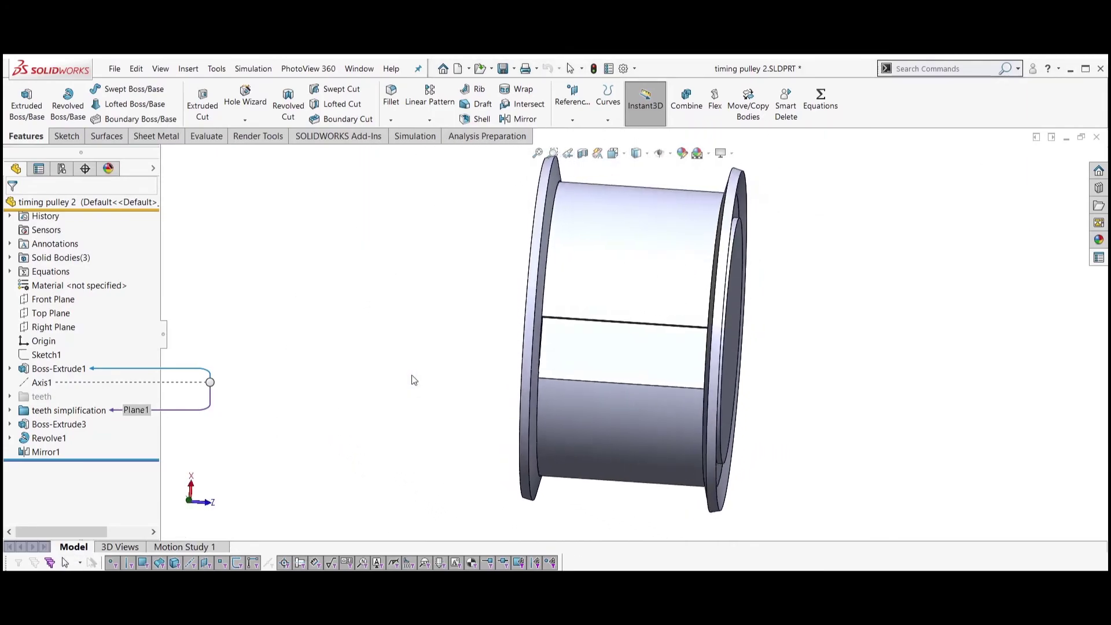
Change Plane1's angle to 90 degrees
left_click(9, 410)
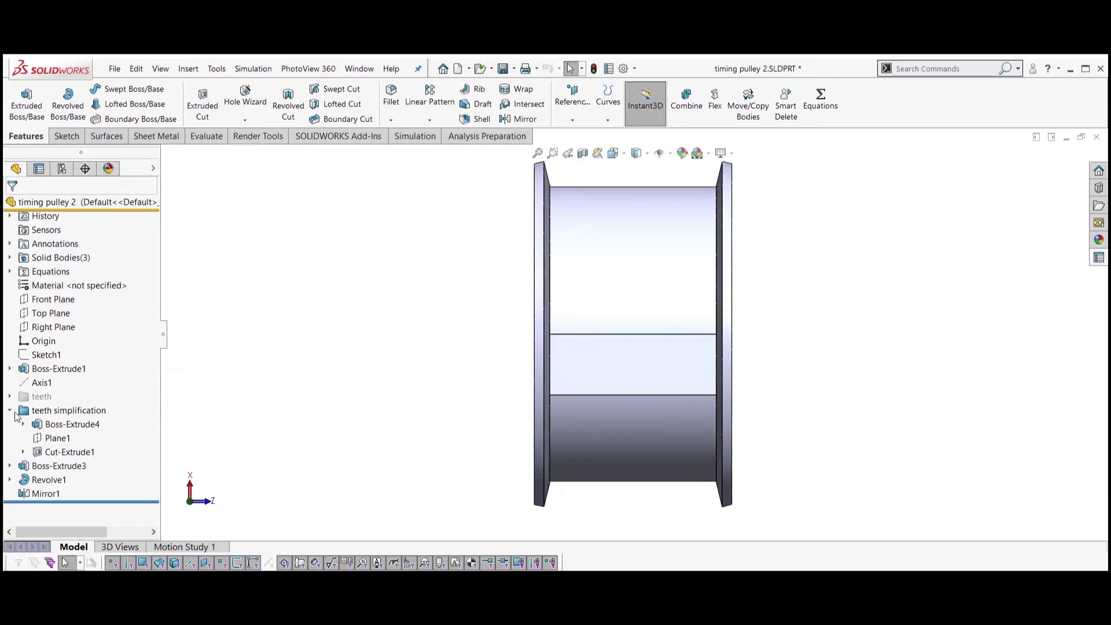
right_click(58, 440)
left_click(68, 359)
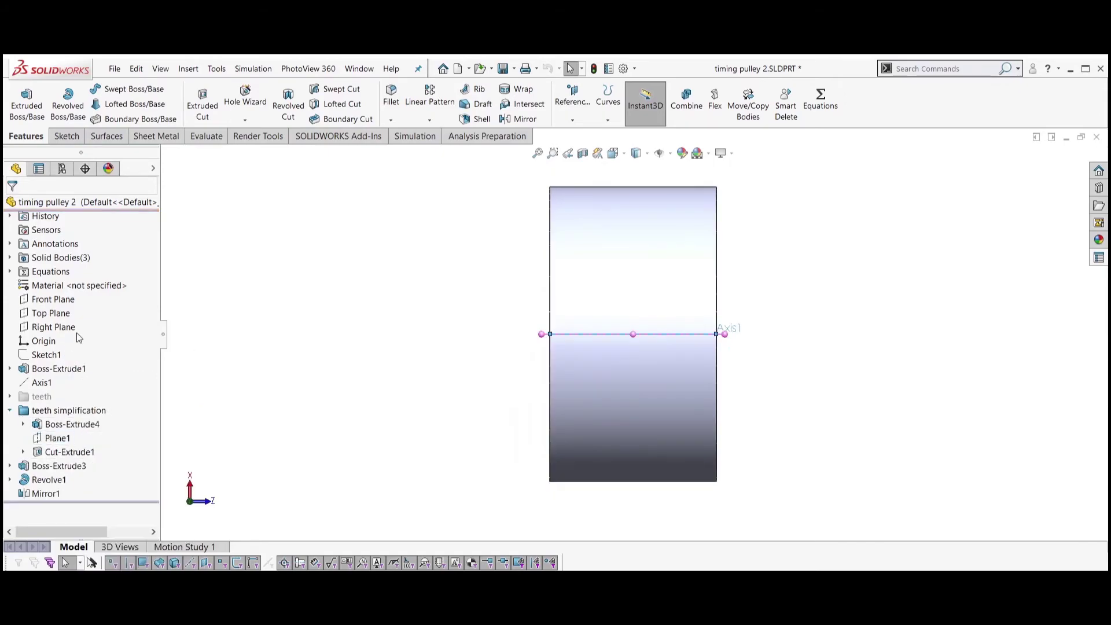
double_click(43, 369)
type("90")
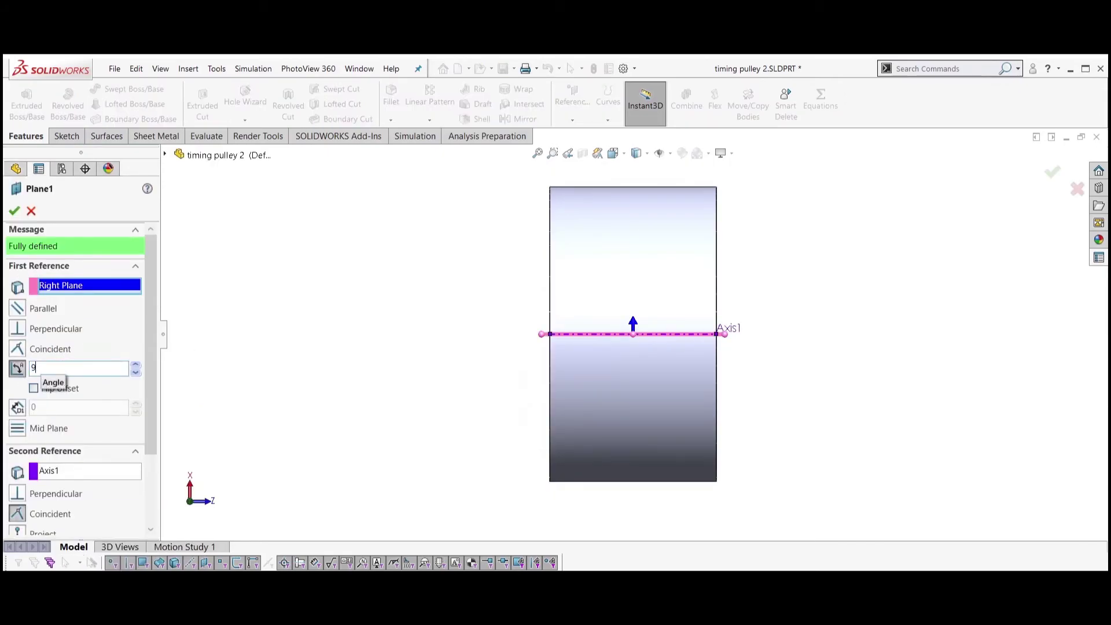
key("Return")
left_click(15, 212)
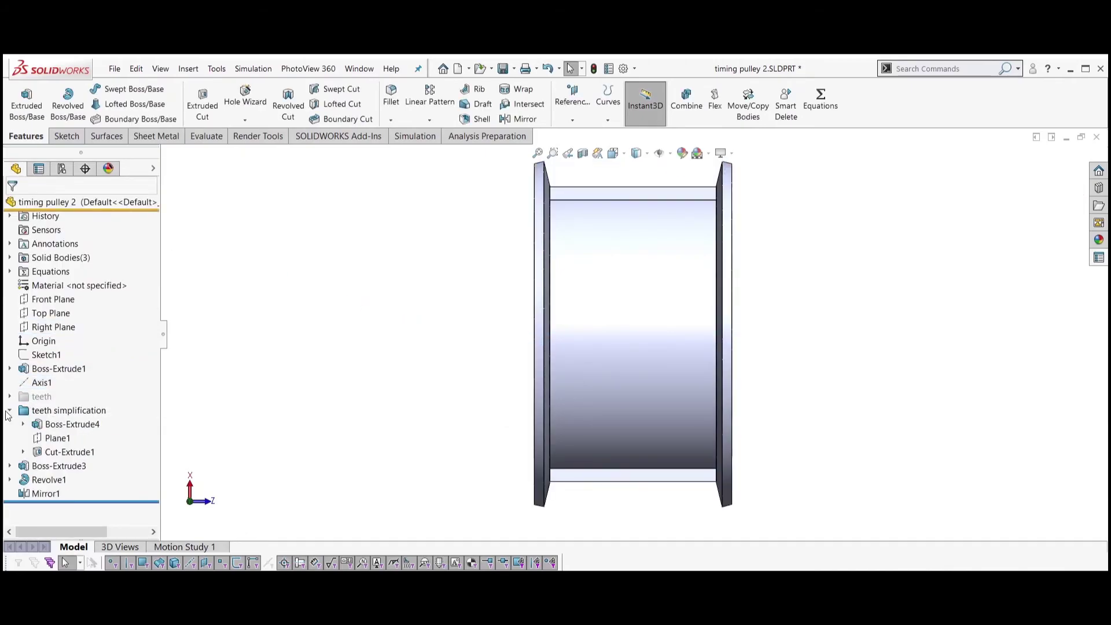
left_click(10, 412)
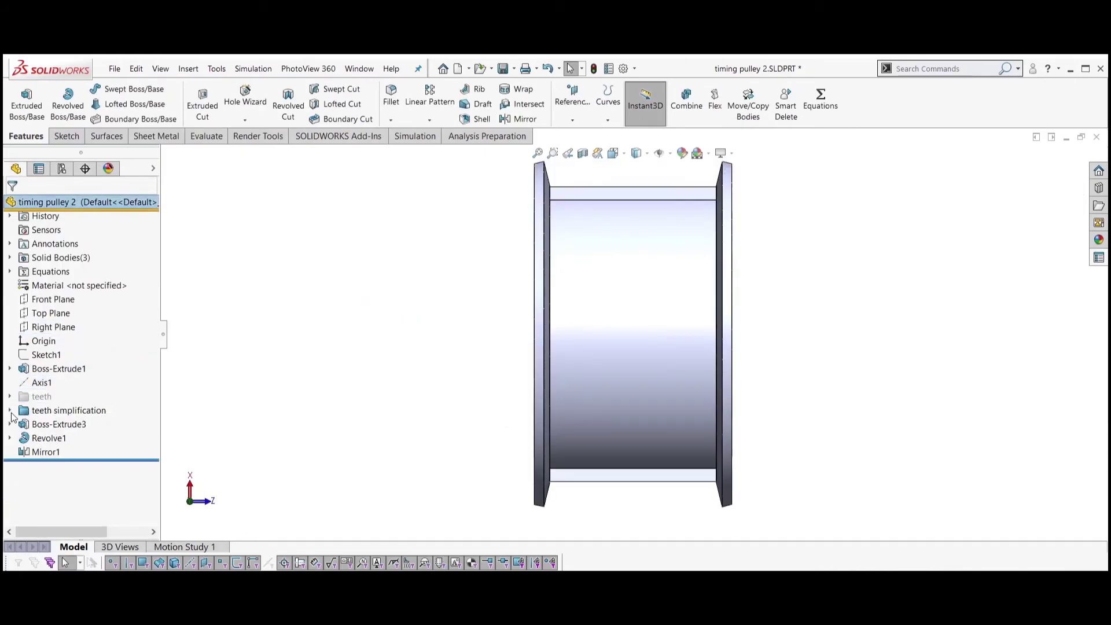
Unsuppress the teeth folder, suppress 'teeth simplification', and view the pulley isometrically
right_click(40, 396)
left_click(48, 364)
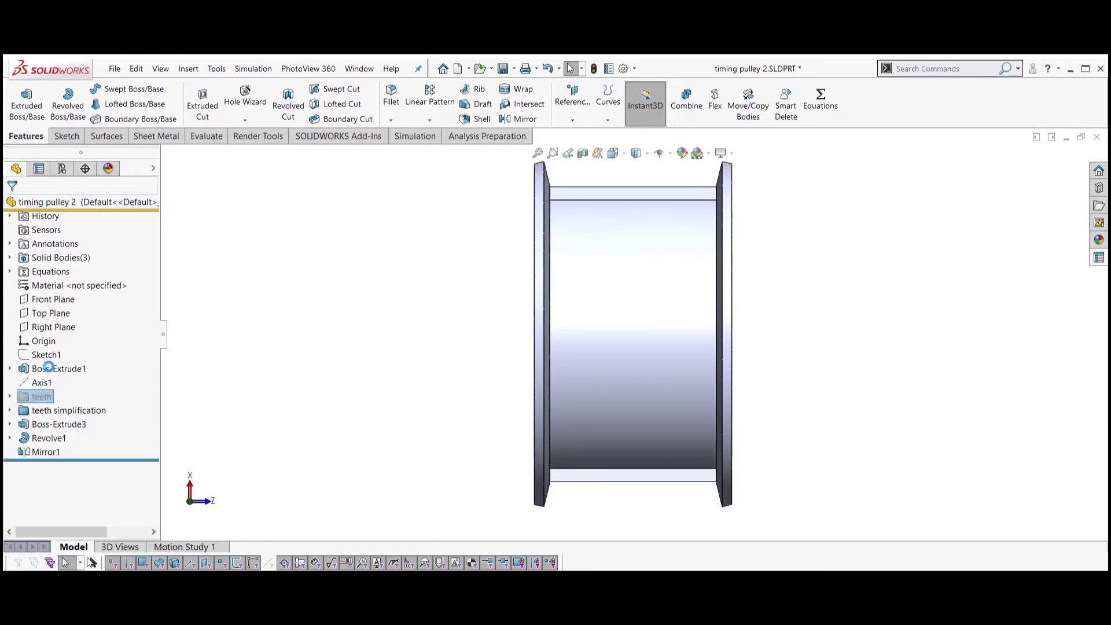
right_click(64, 410)
left_click(71, 379)
middle_click_drag(314, 436, 240, 332)
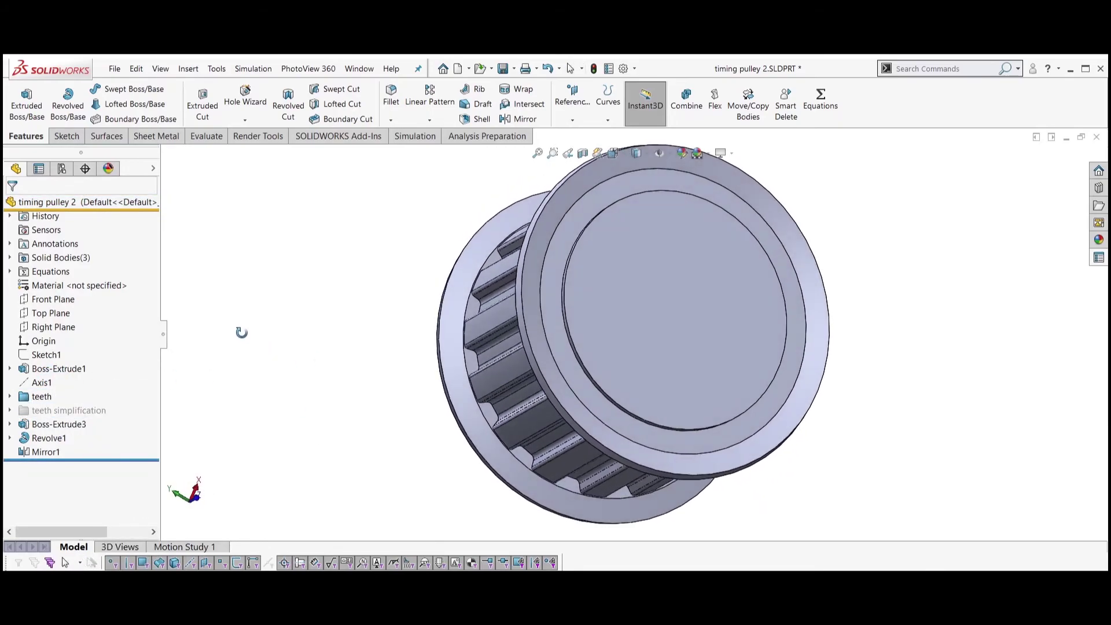
key("ctrl+1")
middle_click_drag(317, 353, 356, 344)
key("space")
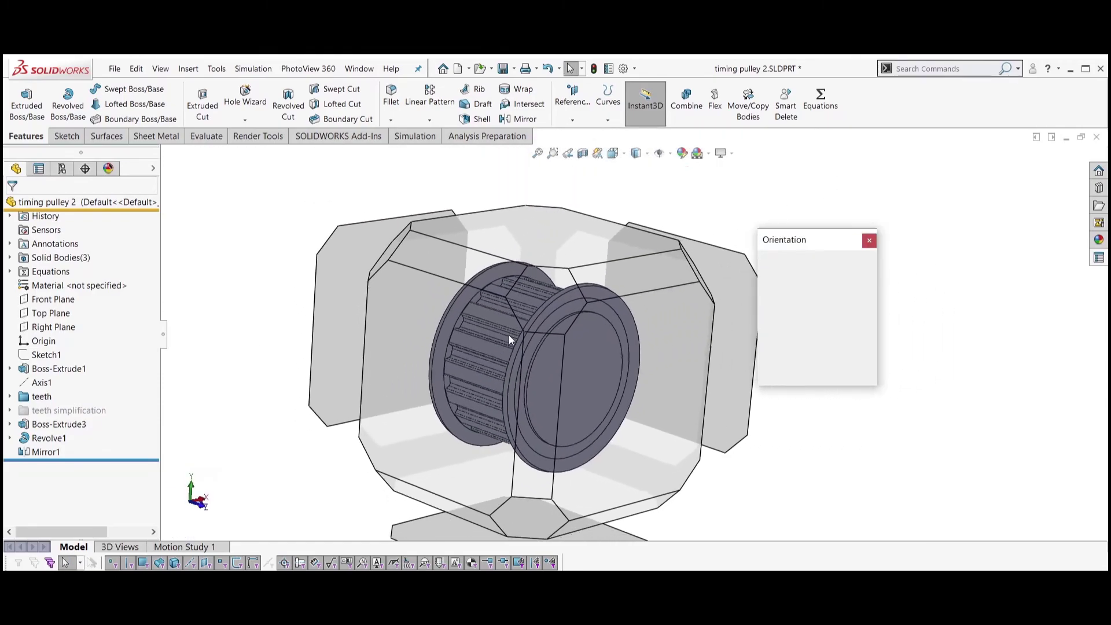
left_click(495, 338)
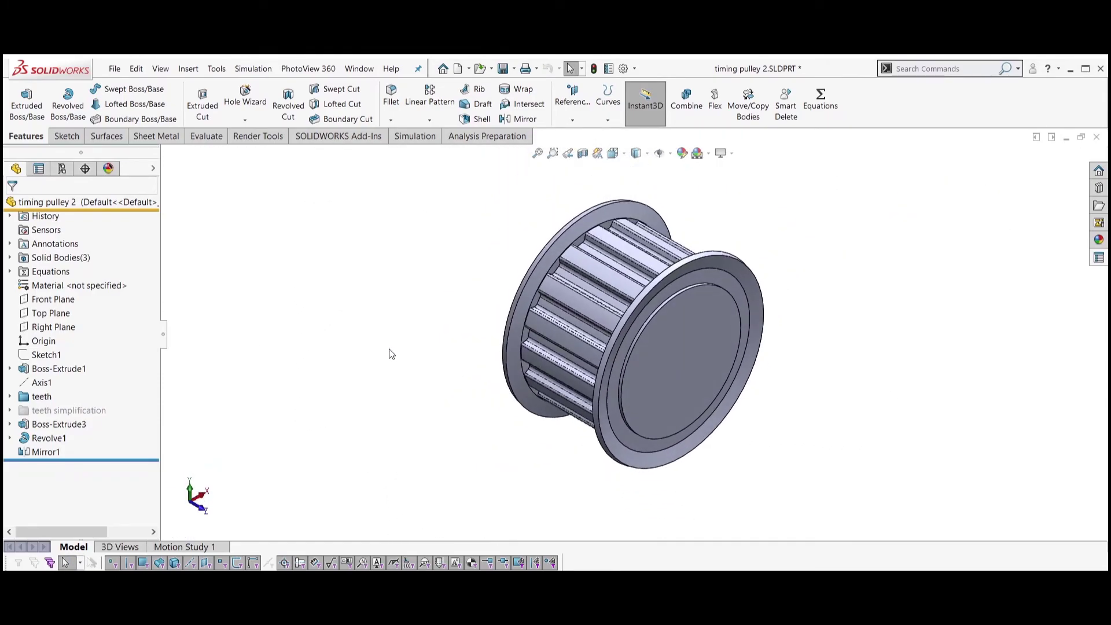
middle_click_drag(399, 342, 385, 347, "ctrl")
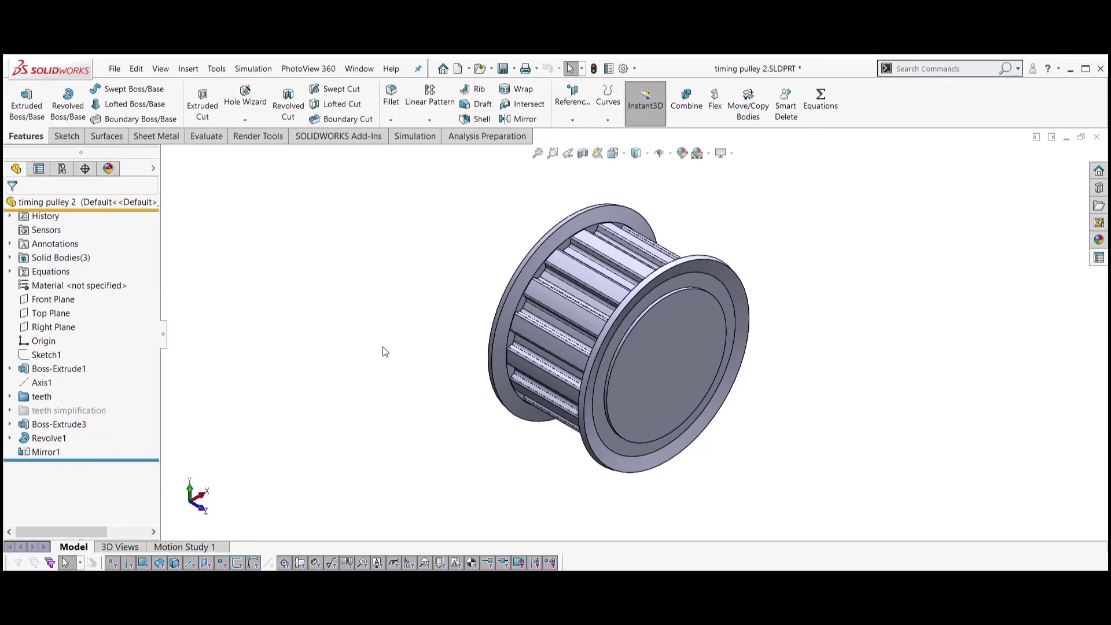
Set the global variable z to 32 in Manage Equations, giving a 97.02 mm pitch diameter
right_click(52, 272)
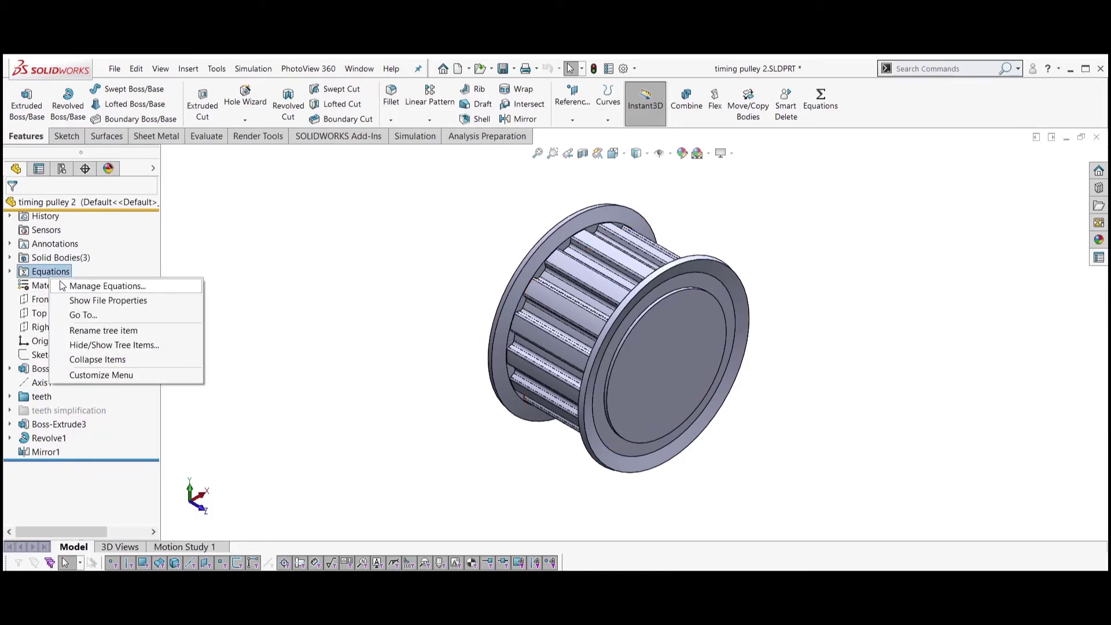
left_click(87, 285)
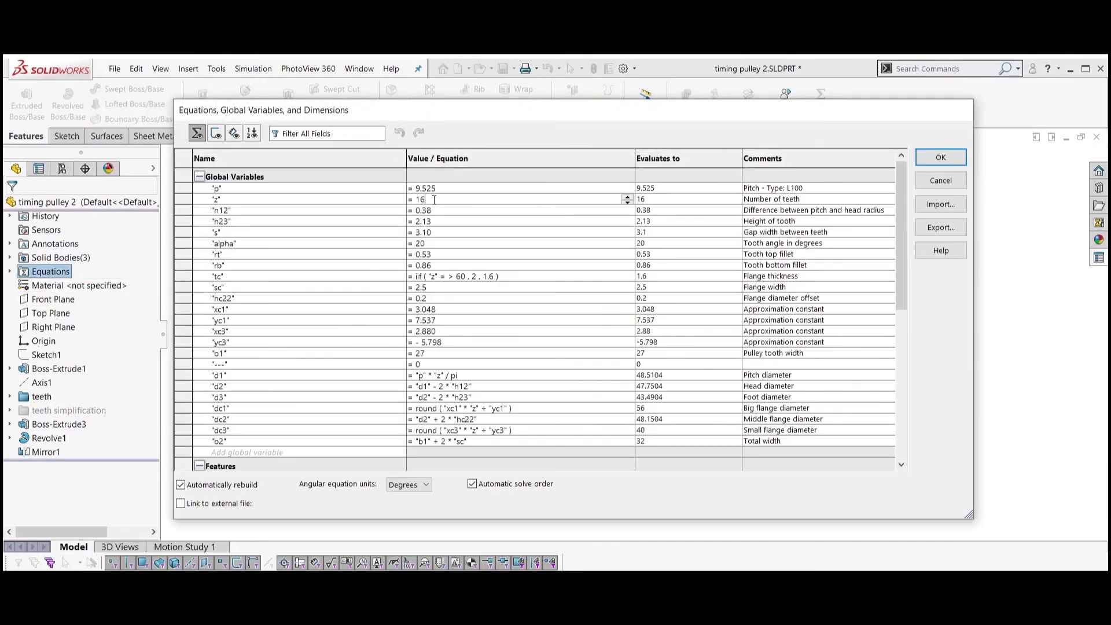
key("BackSpace")
key("BackSpace")
type("32")
key("Return")
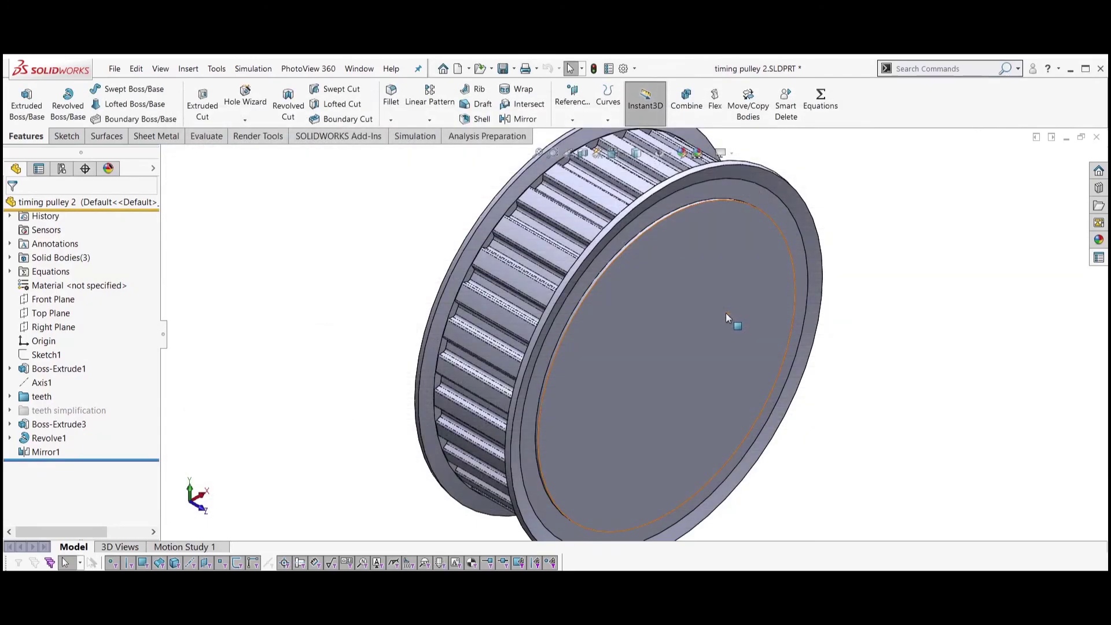
scroll(726, 313, "up", 4)
middle_click_drag(474, 380, 458, 341)
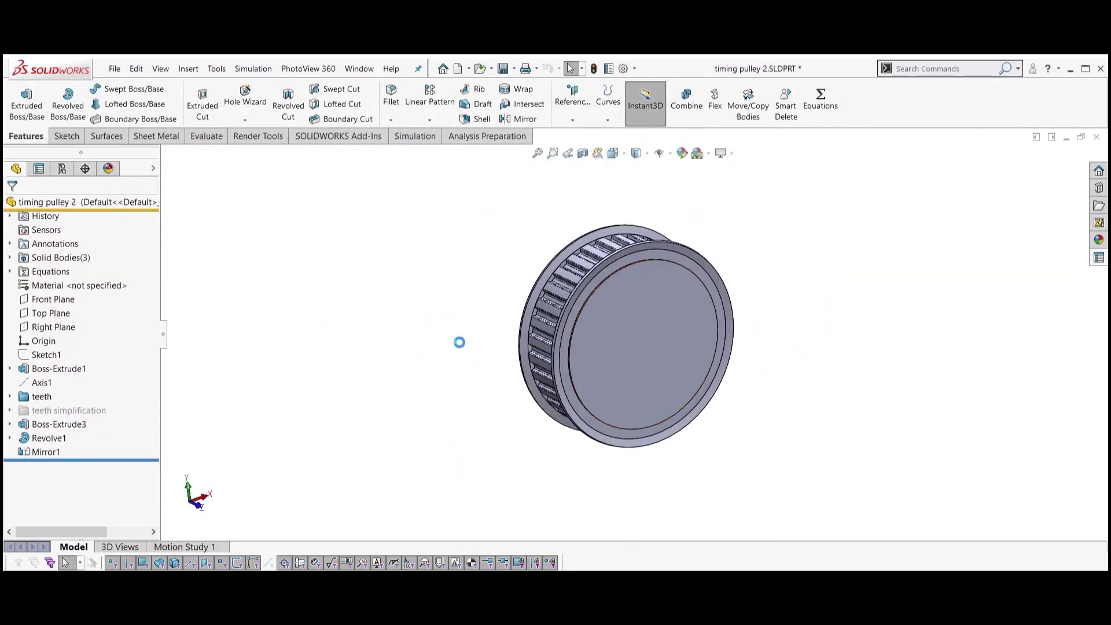
Sketch a 40 mm diameter circle at the origin on the pulley's front face
left_click(602, 343)
left_click(66, 136)
left_click(21, 97)
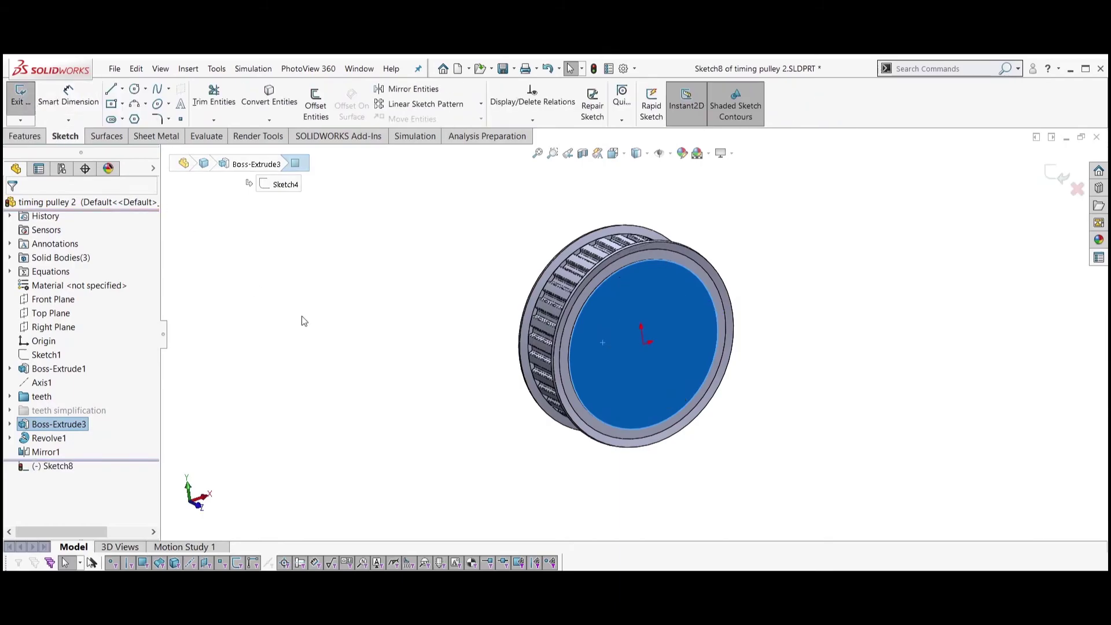
left_click(134, 89)
left_click(633, 333)
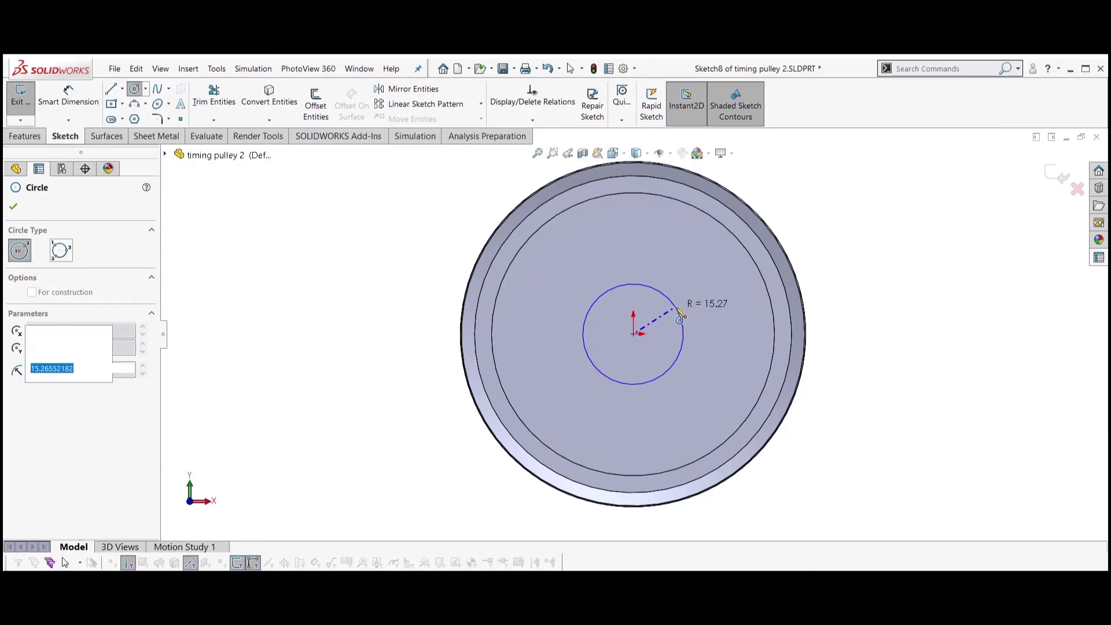
left_click(677, 311)
key("Escape")
middle_click_drag(361, 353, 322, 387, "ctrl")
right_click_drag(322, 387, 324, 347)
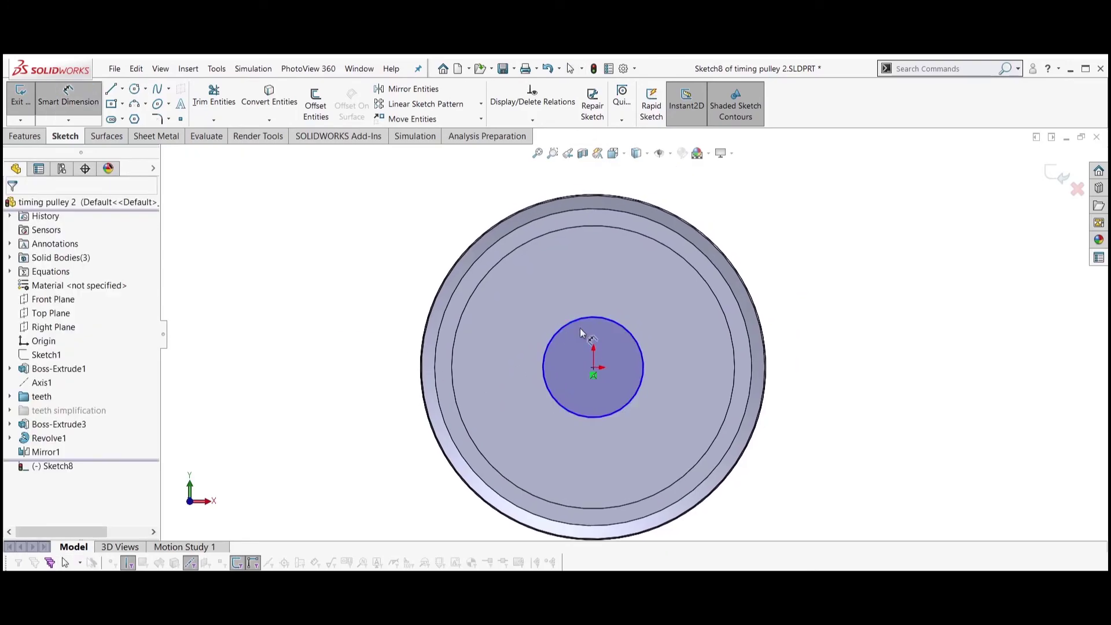
left_click(609, 319)
left_click(597, 304)
type("40")
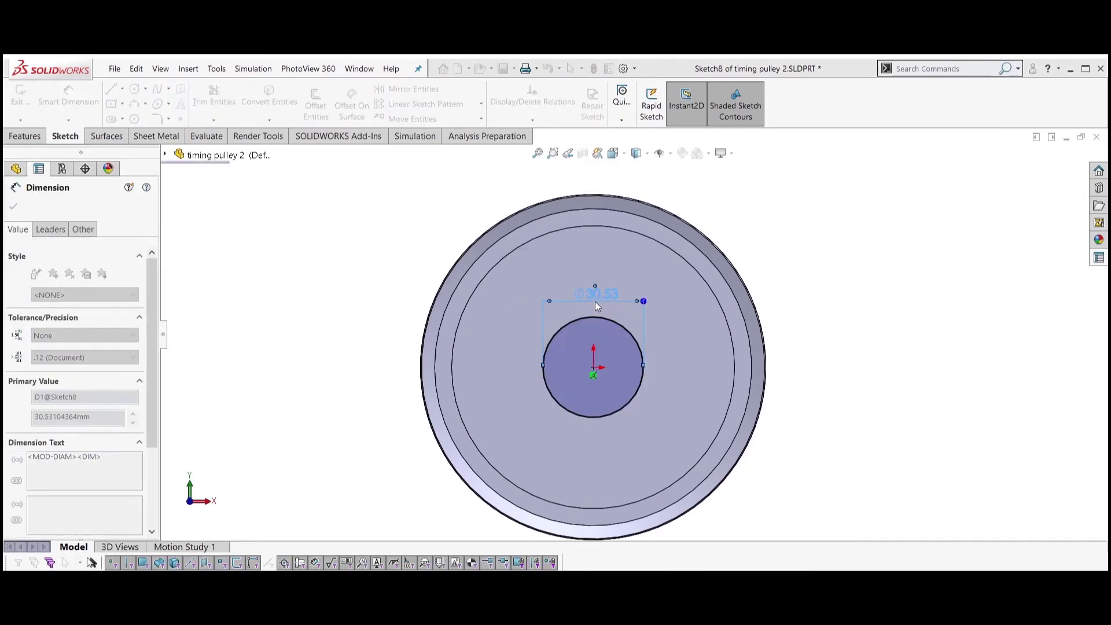
key("Return")
Extrude-cut the circle sketch Through All to make the bore
left_click(24, 136)
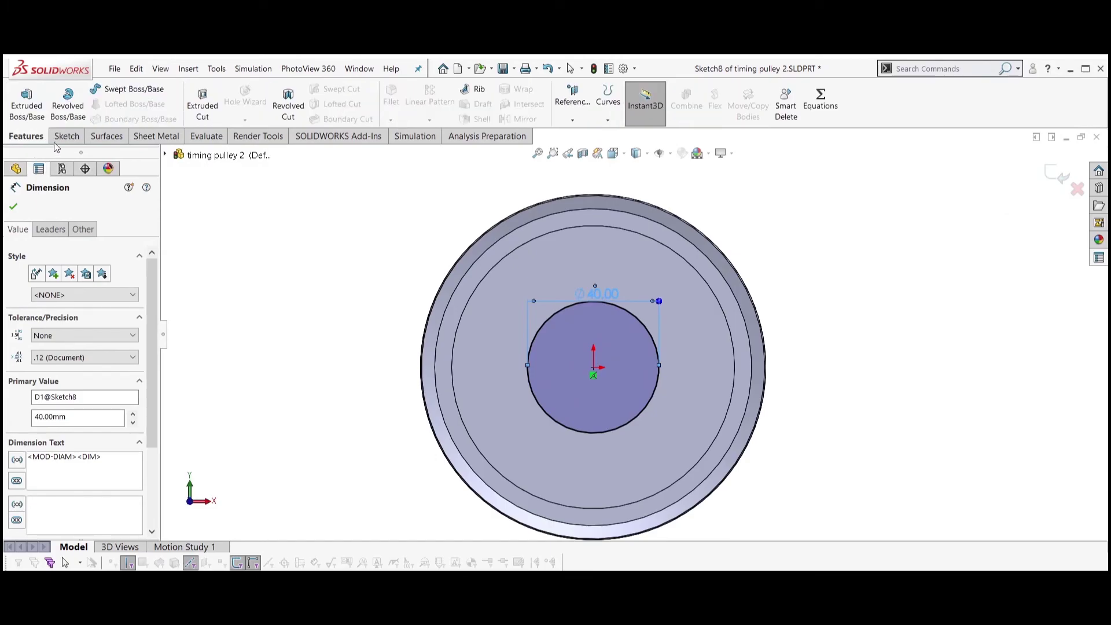
left_click(203, 103)
left_click(86, 287)
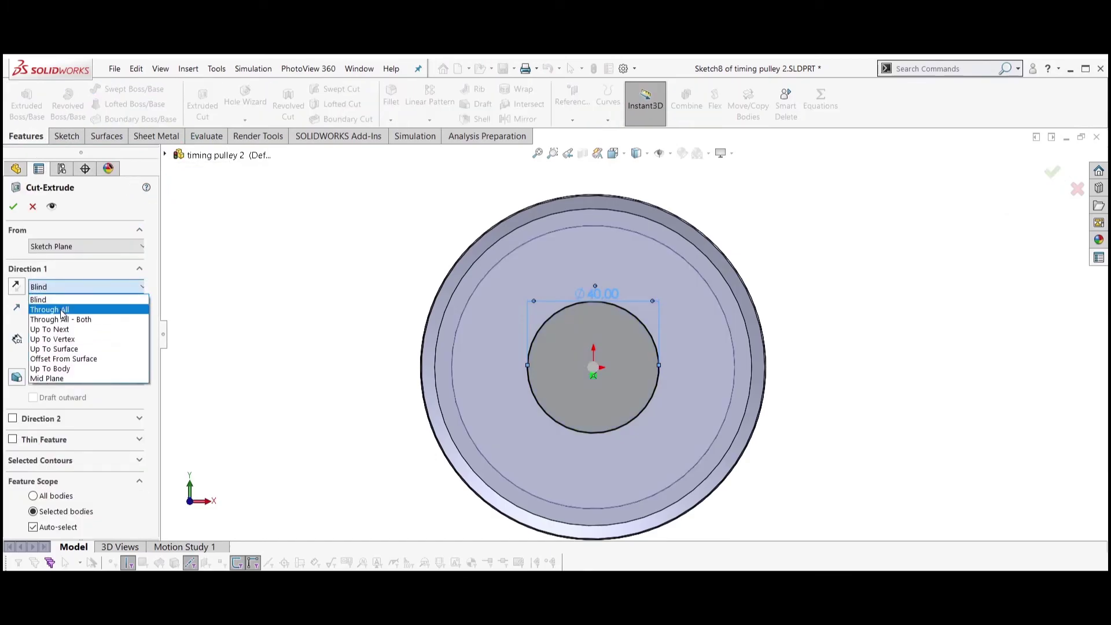
left_click(52, 298)
Confirm the bore cut, then chamfer the bore's inner face edges 2 mm × 45°
key("Return")
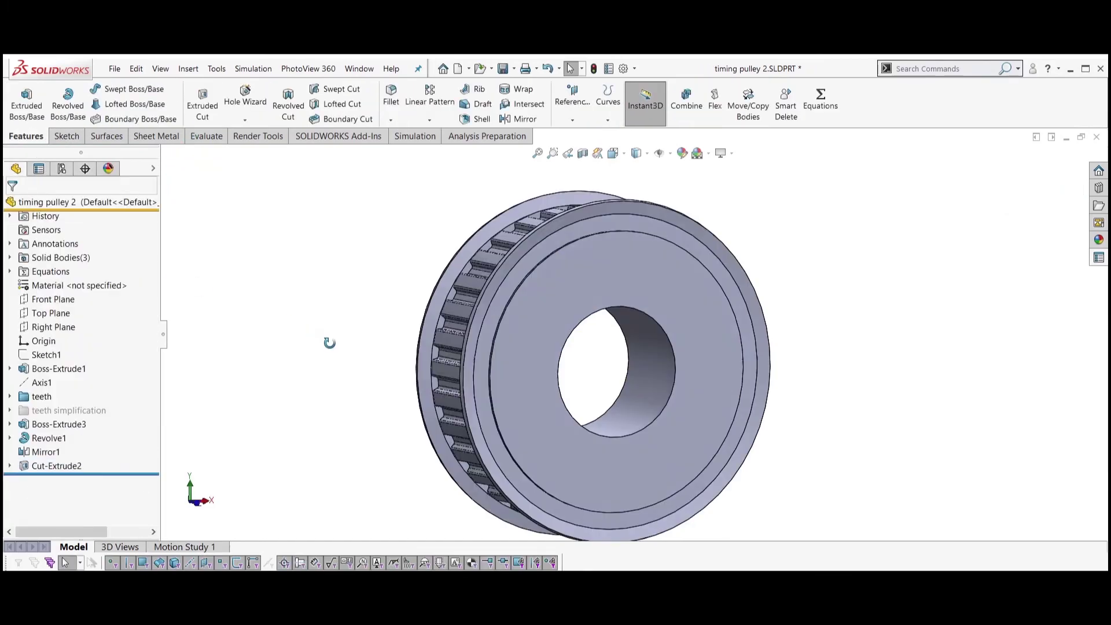
left_click(661, 367)
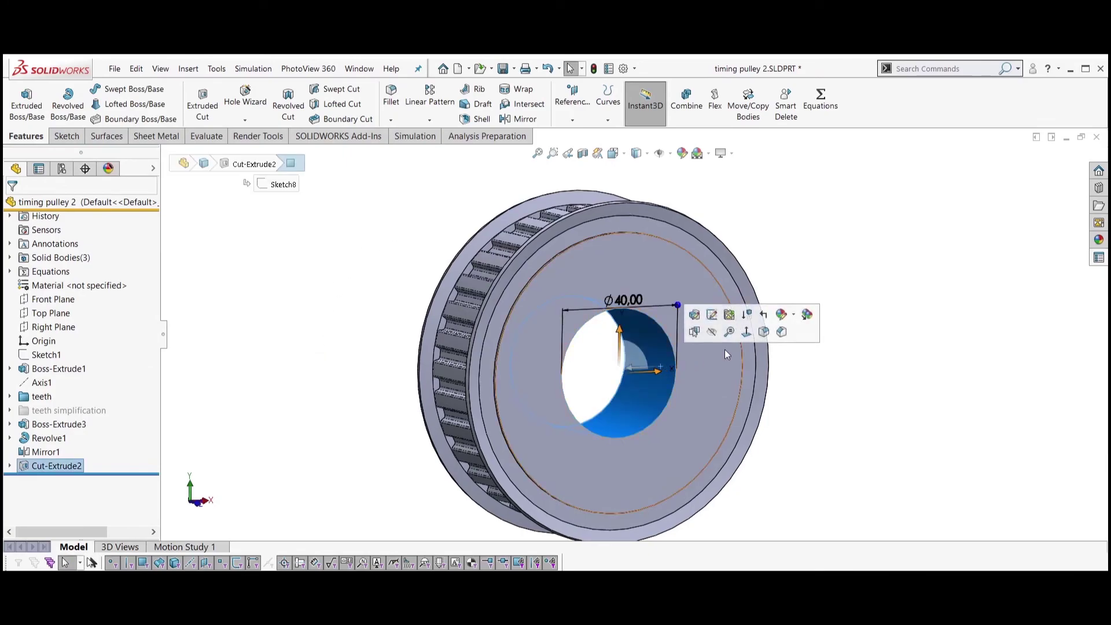
key("c")
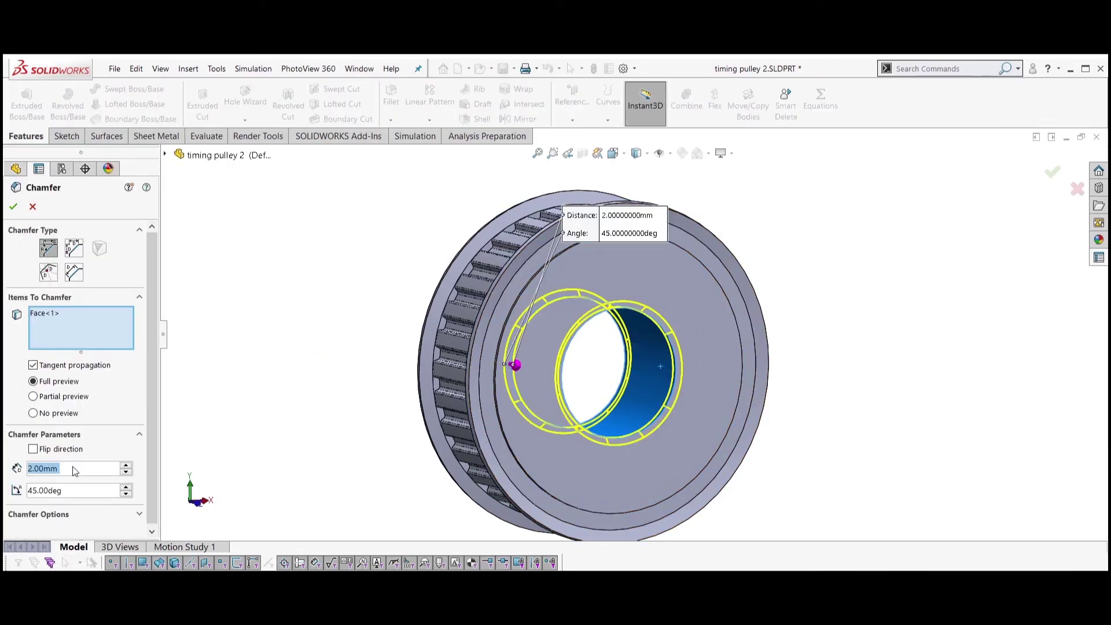
left_click(13, 207)
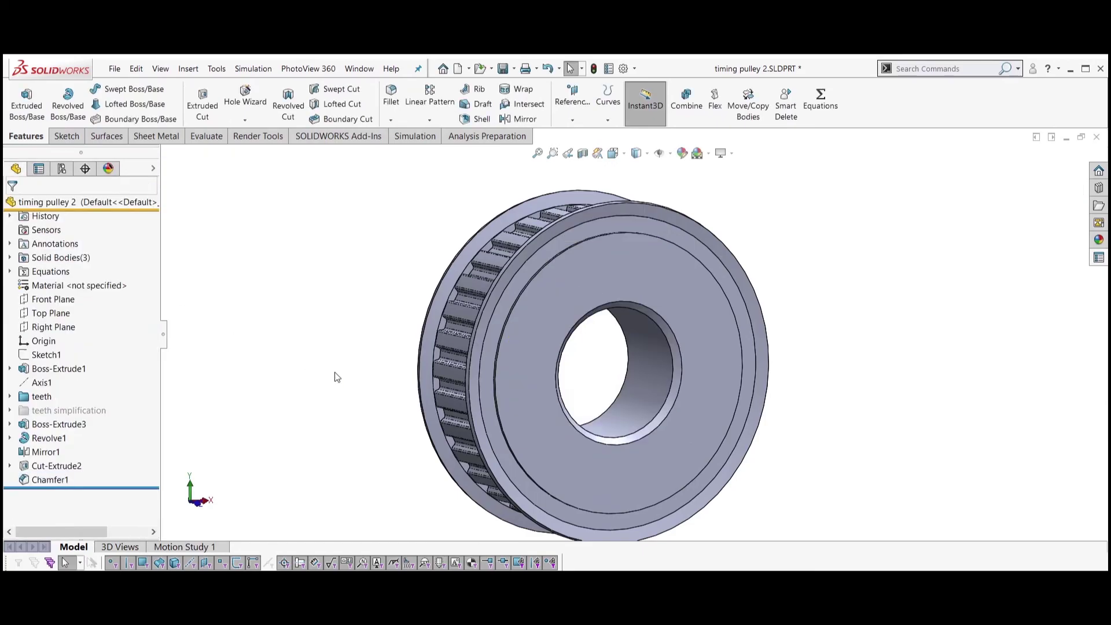
Turn on RealView Graphics and assign the Ocel steel material to the pulley
left_click(721, 152)
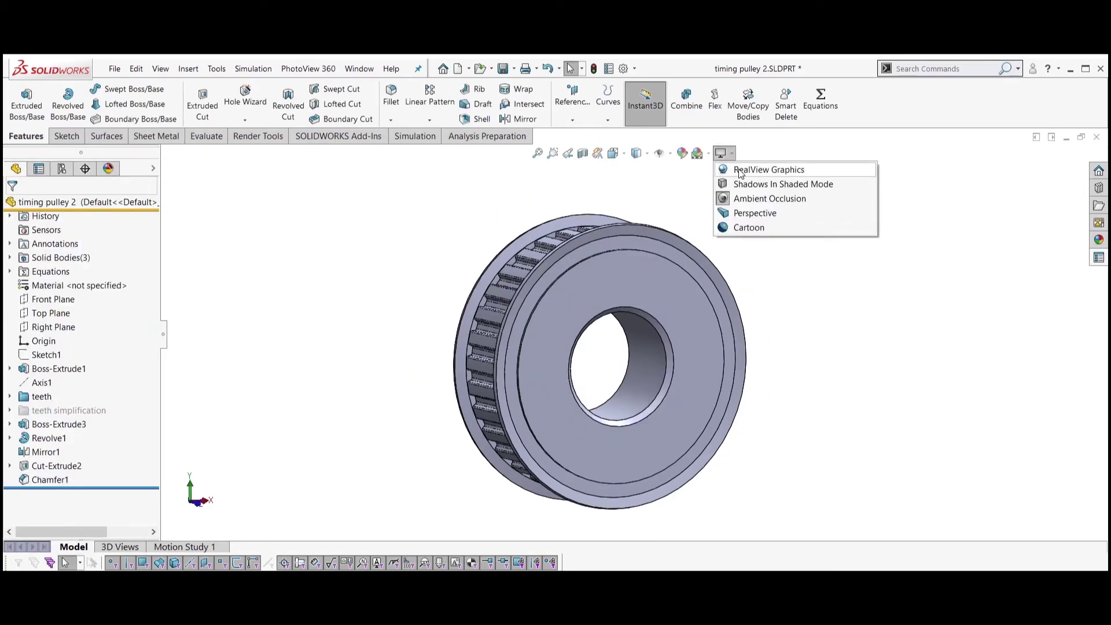
left_click(739, 171)
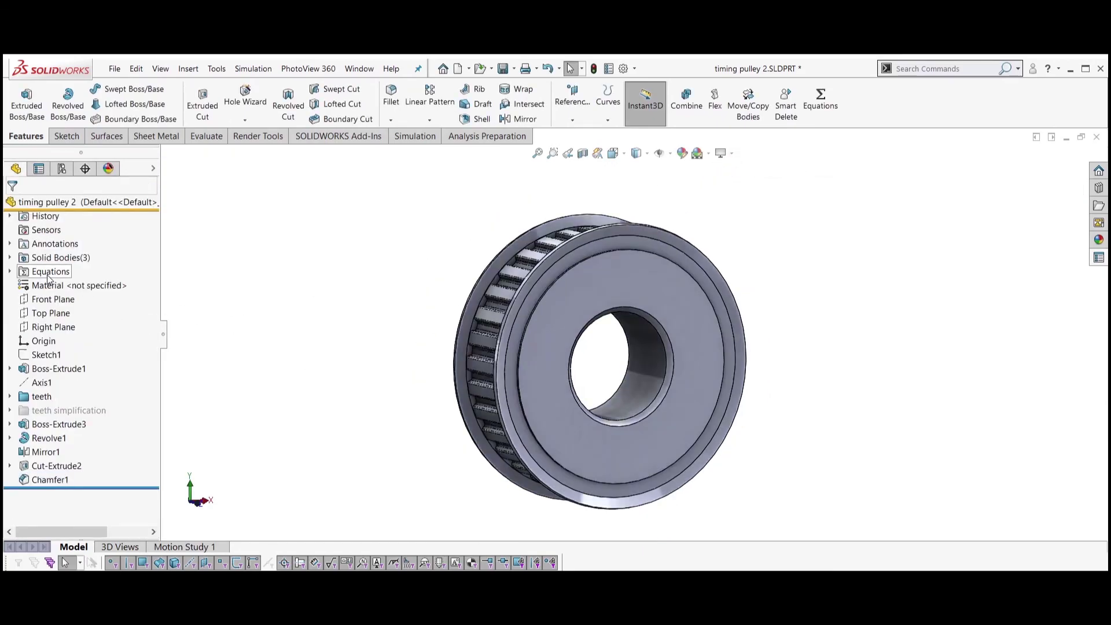
right_click(69, 285)
left_click(81, 337)
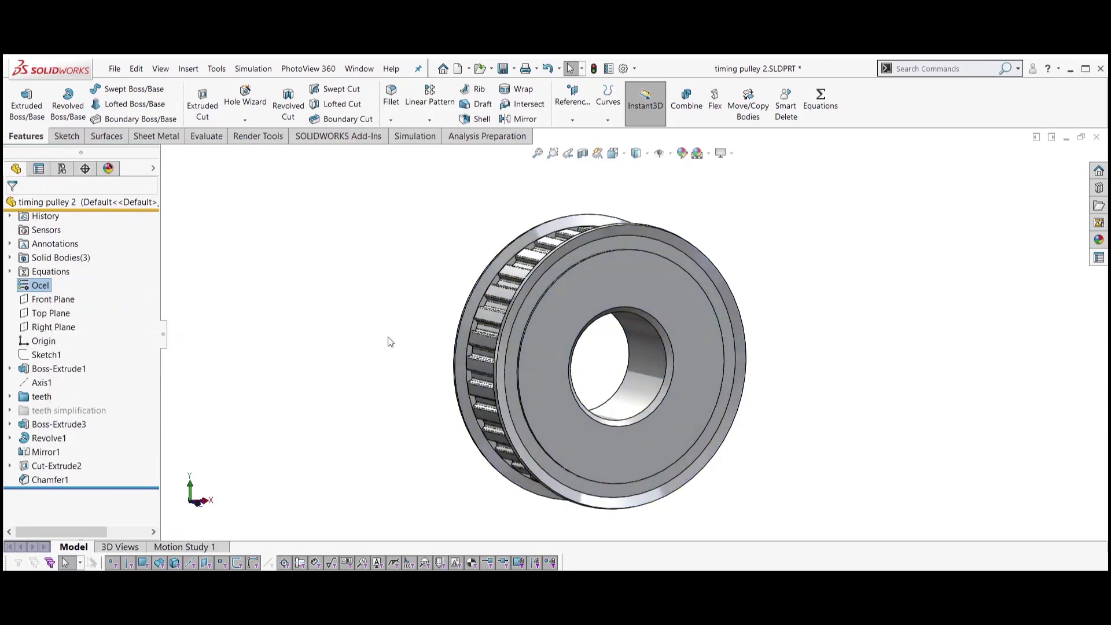
mouse_move(384, 365)
middle_mouse_down()
mouse_move(397, 355)
mouse_move(400, 372)
middle_mouse_up()
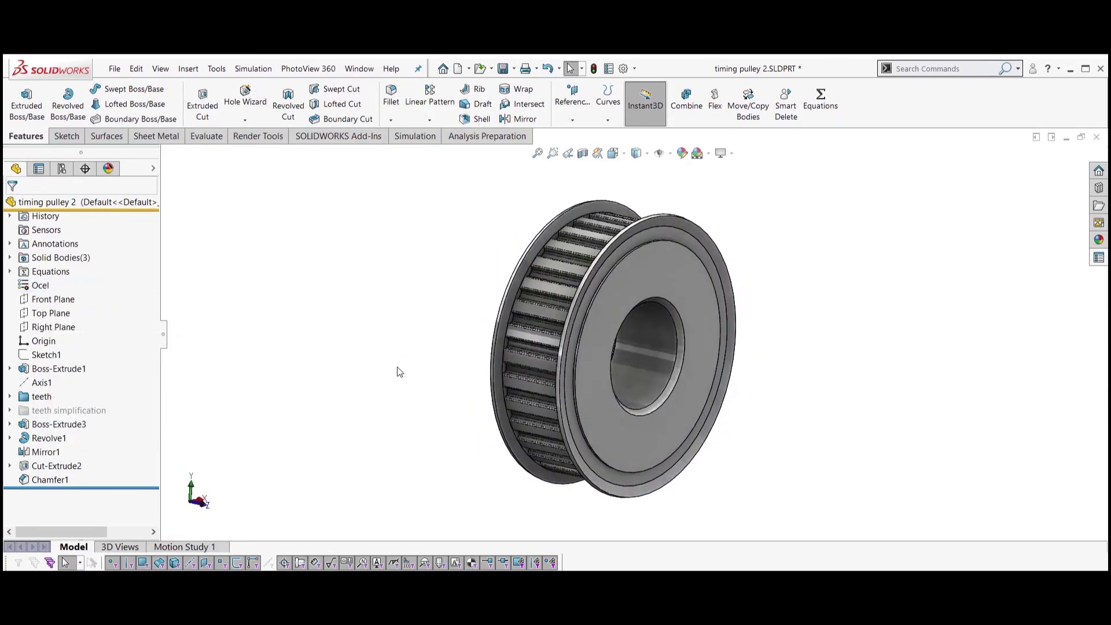